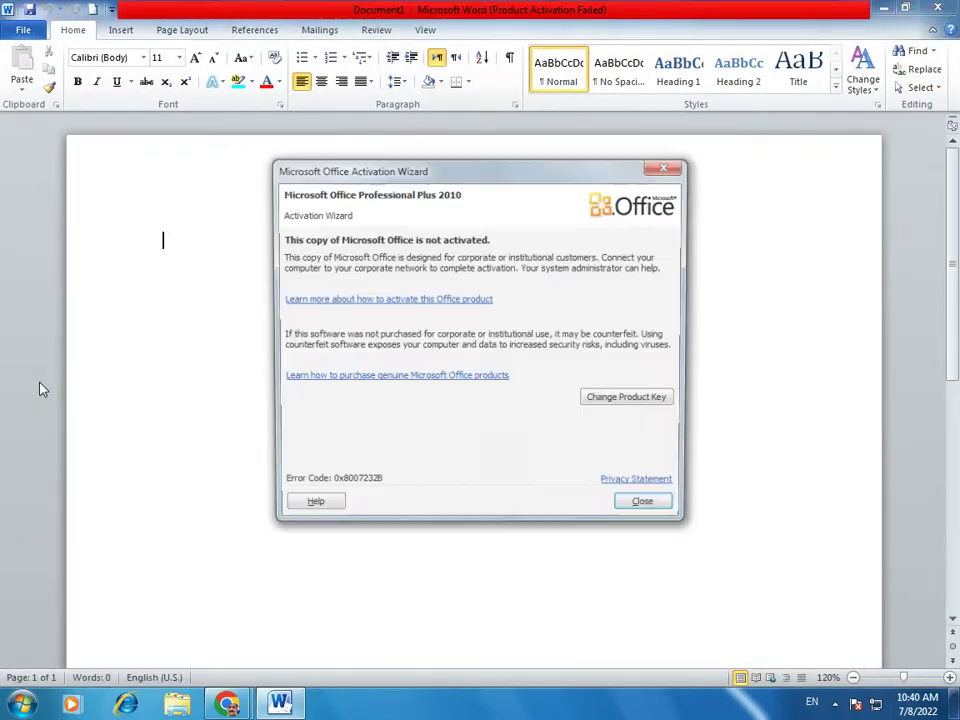
- Dismiss the activation notice and look through the ribbon's command sets, finishing on the mailing commands
{"action": "left_click", "coordinate": [640, 507]}
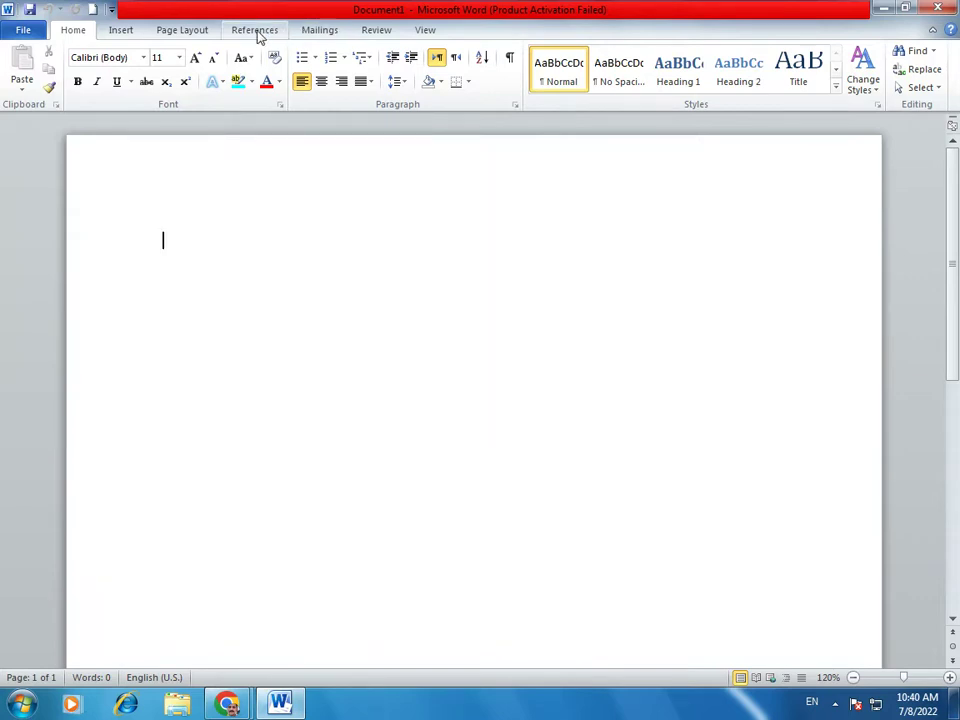
{"action": "left_click", "coordinate": [30, 30]}
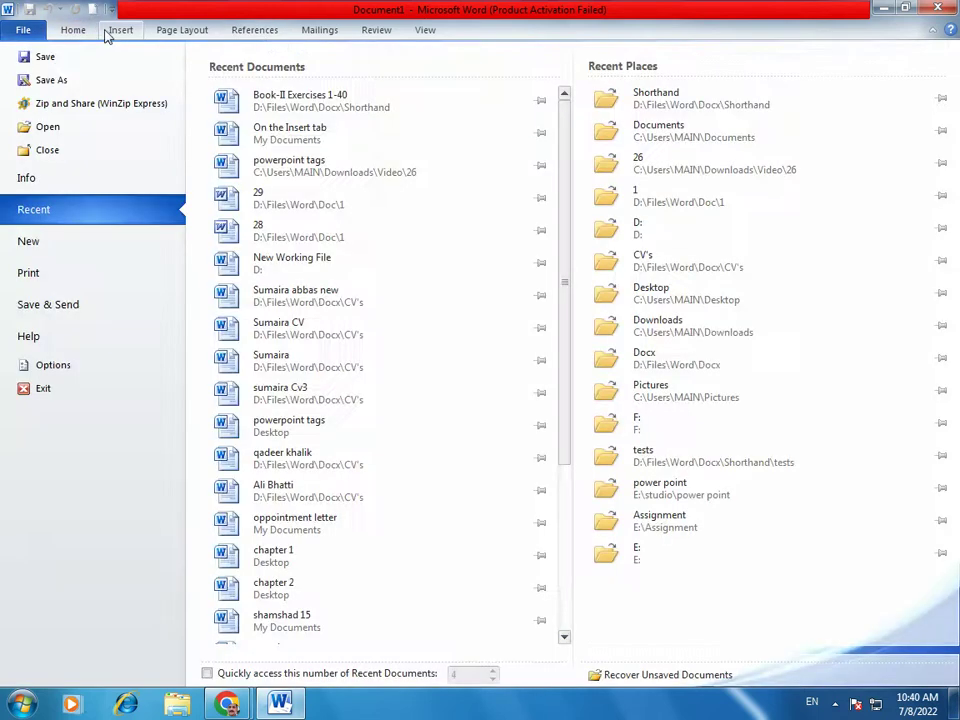
{"action": "left_click", "coordinate": [84, 33]}
{"action": "left_click", "coordinate": [121, 32]}
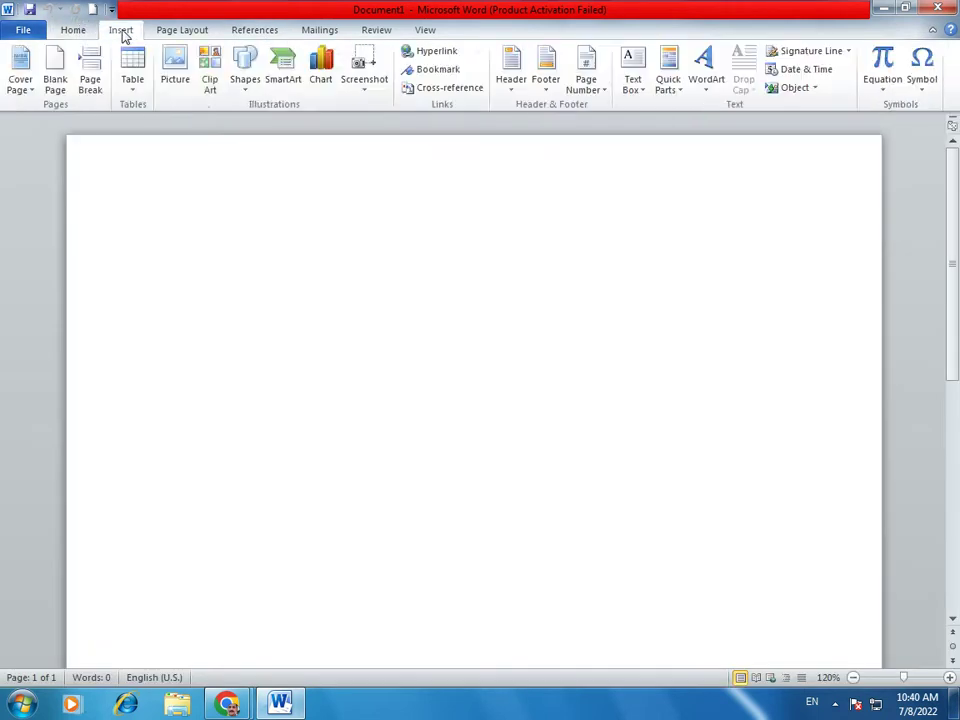
{"action": "left_click", "coordinate": [182, 30]}
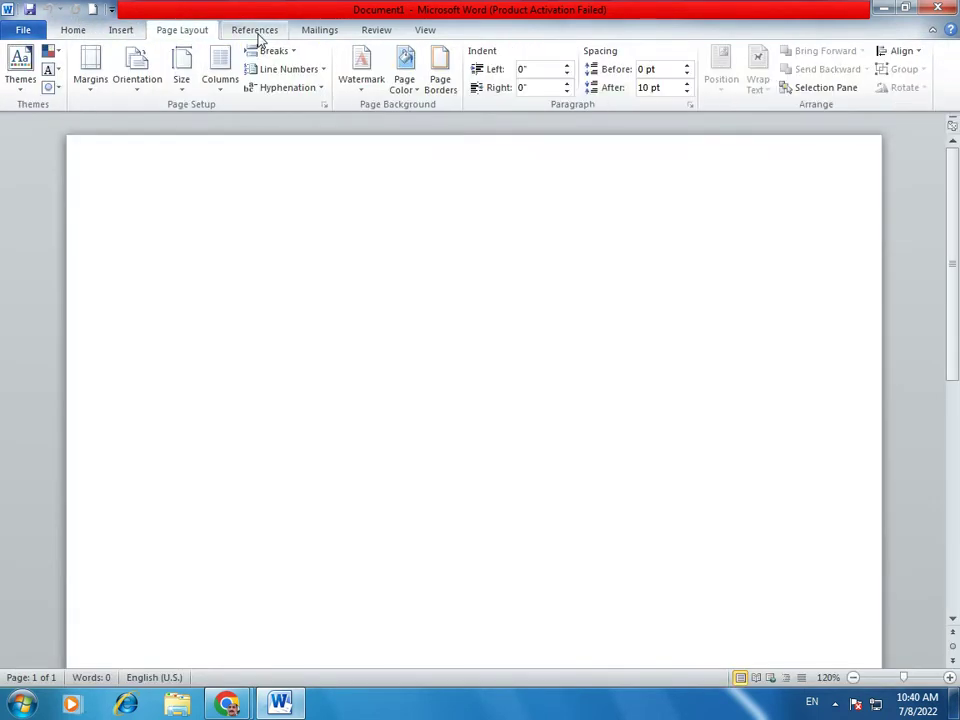
{"action": "left_click", "coordinate": [258, 36]}
{"action": "left_click", "coordinate": [392, 35]}
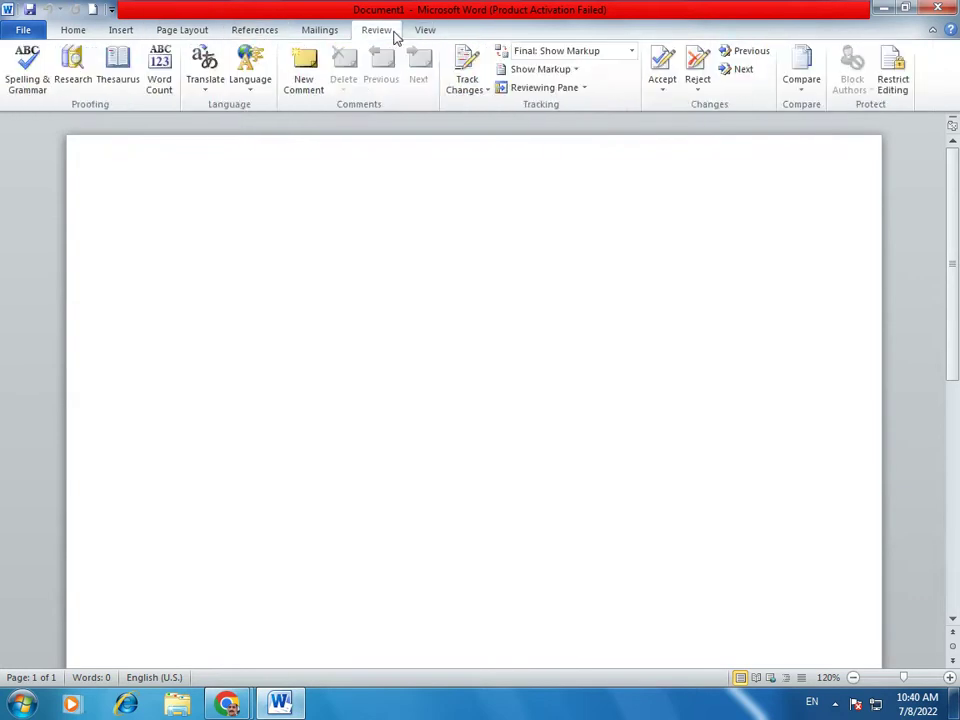
{"action": "left_click", "coordinate": [428, 36]}
{"action": "left_click", "coordinate": [316, 40]}
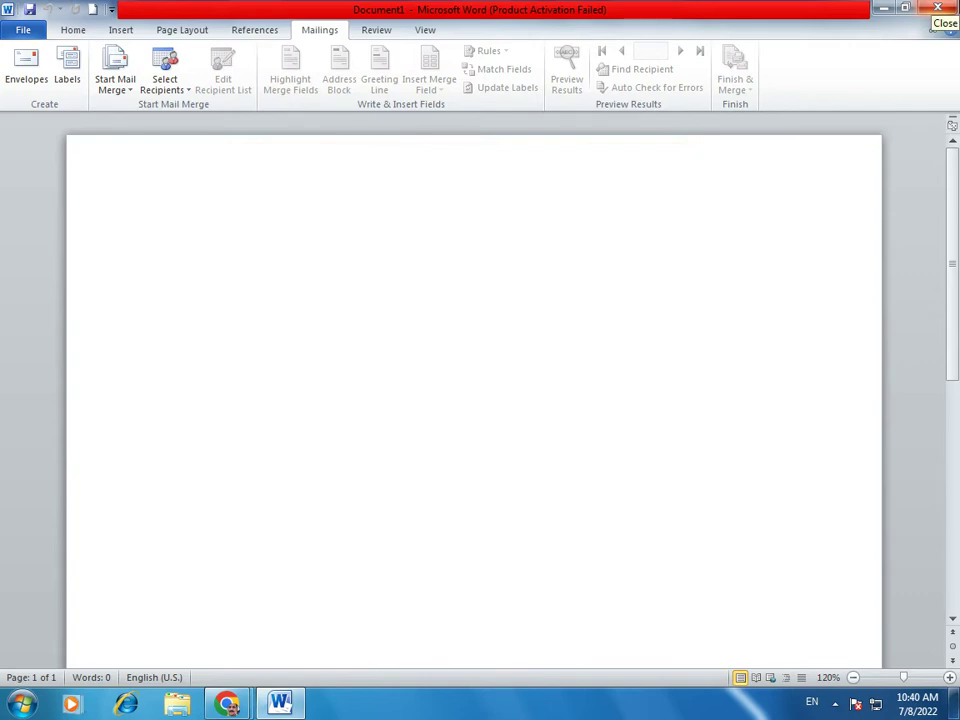
- Write "MAIL" on the first line of the blank document and enlarge the text by several font sizes
{"action": "type", "text": "MAIL"}
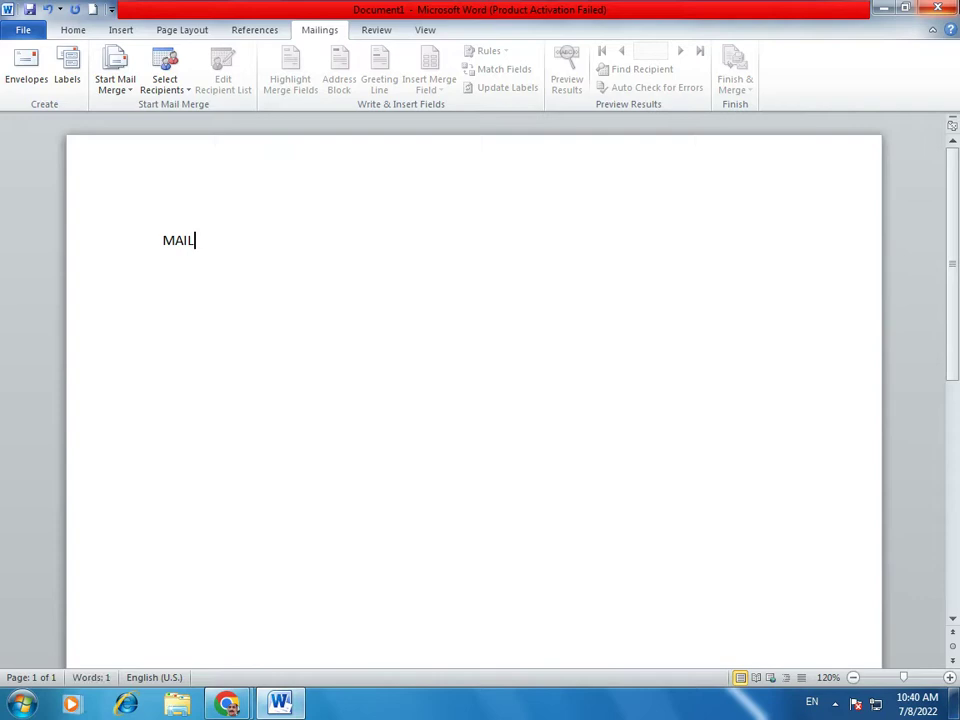
{"action": "key", "text": "ctrl+a"}
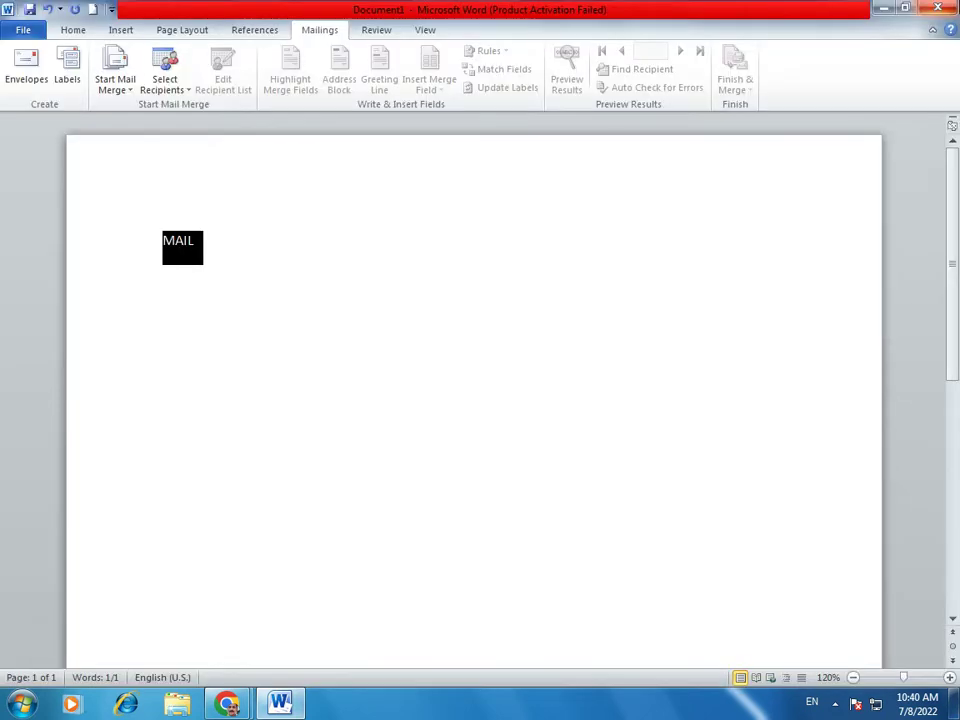
{"action": "key", "text": "ctrl+shift+period"}
{"action": "key", "text": "ctrl+shift+period"}
{"action": "key", "text": "ctrl+shift+period"}
{"action": "key", "text": "ctrl+shift+period"}
{"action": "key", "text": "ctrl+shift+period"}
{"action": "key", "text": "ctrl+shift+period"}
{"action": "key", "text": "ctrl+shift+period"}
{"action": "key", "text": "ctrl+shift+period"}
{"action": "key", "text": "ctrl+shift+period"}
{"action": "key", "text": "ctrl+shift+period"}
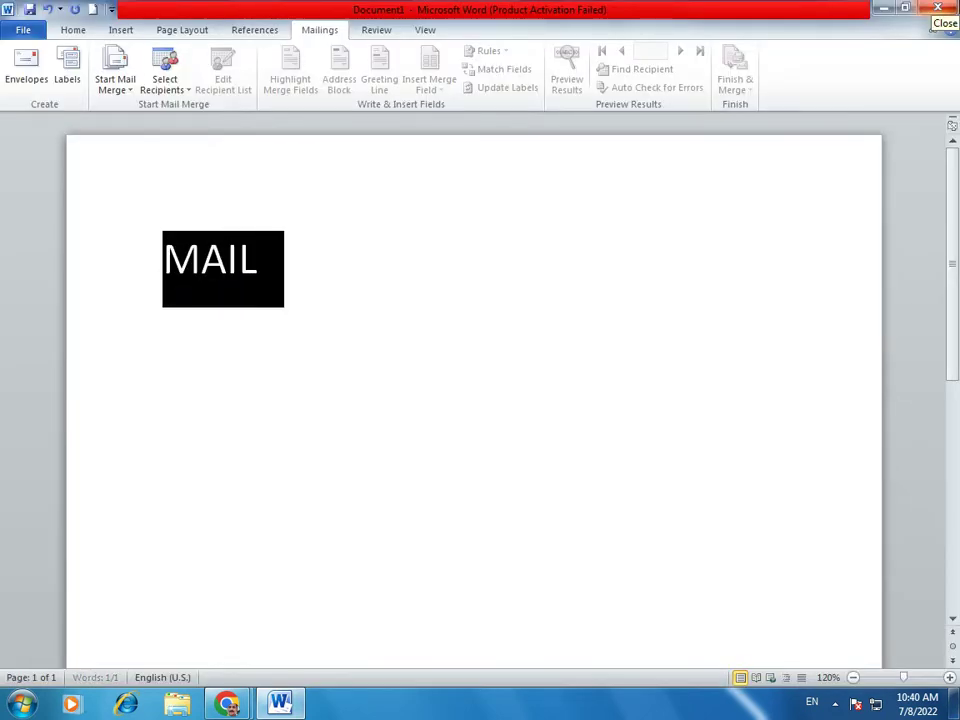
{"action": "key", "text": "Right"}
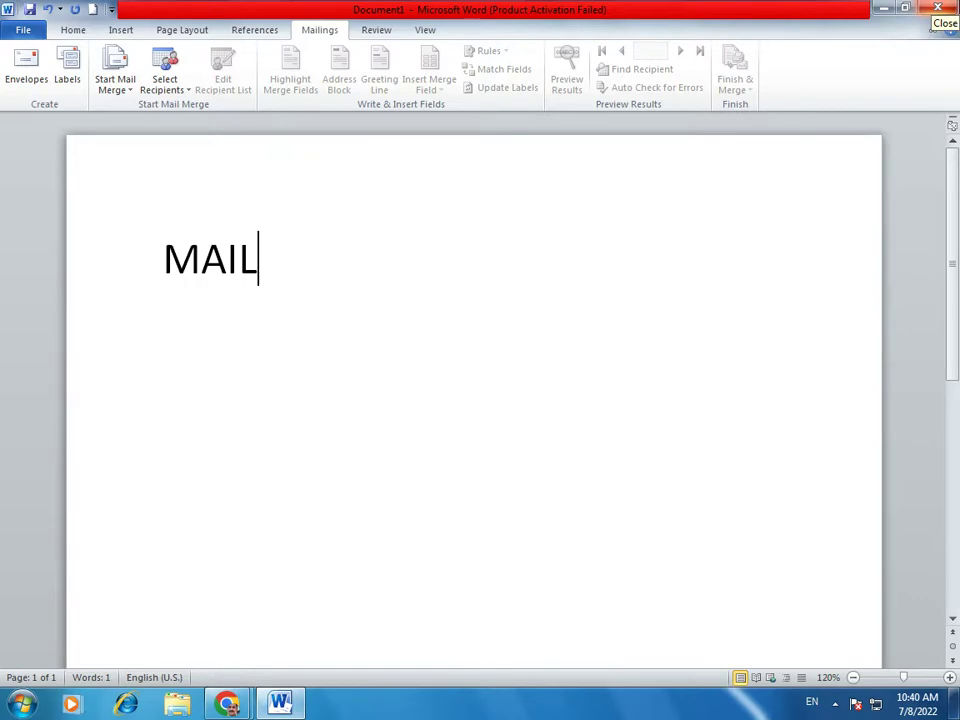
{"action": "key", "text": "Return"}
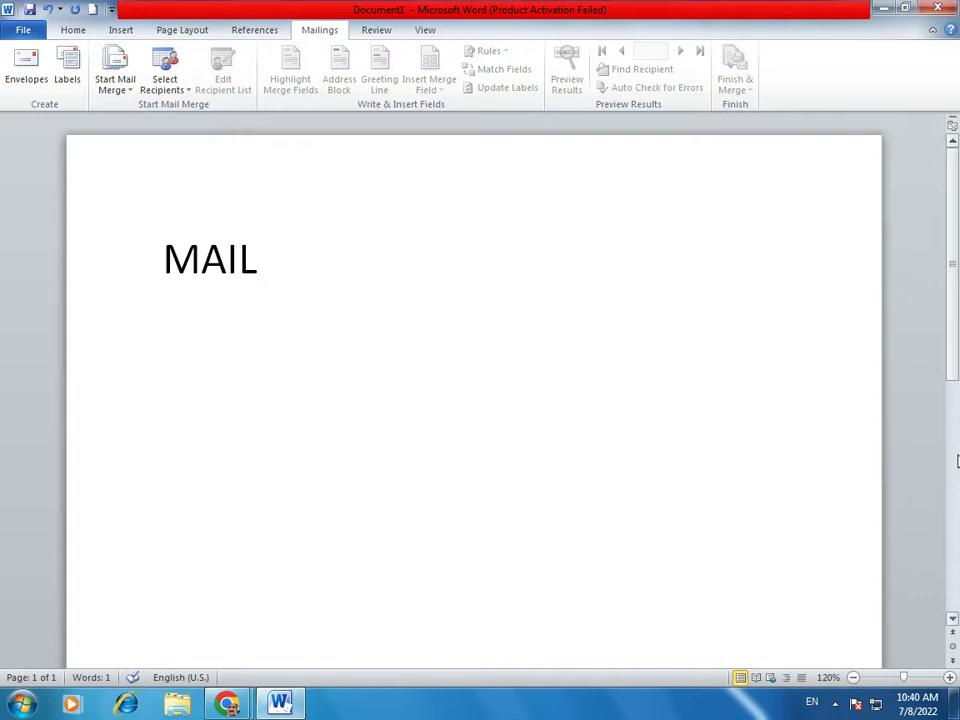
- Switch the input language to Urdu and add "خط و کتابت" after MAIL
{"action": "left_click", "coordinate": [812, 702]}
{"action": "left_click", "coordinate": [810, 637]}
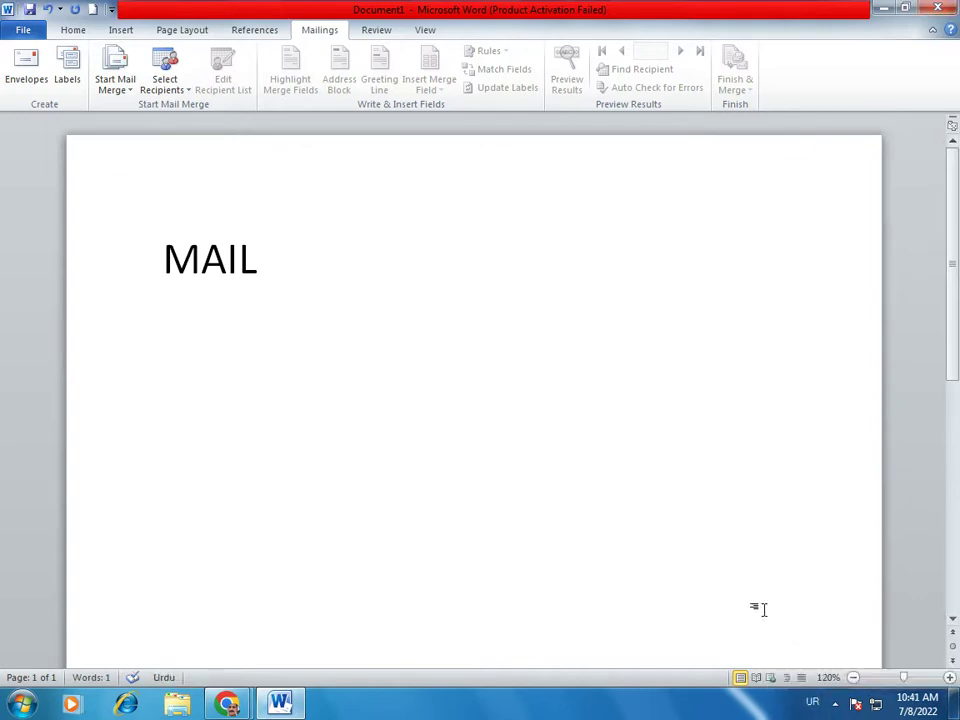
{"action": "type", "text": "خط و کتا"}
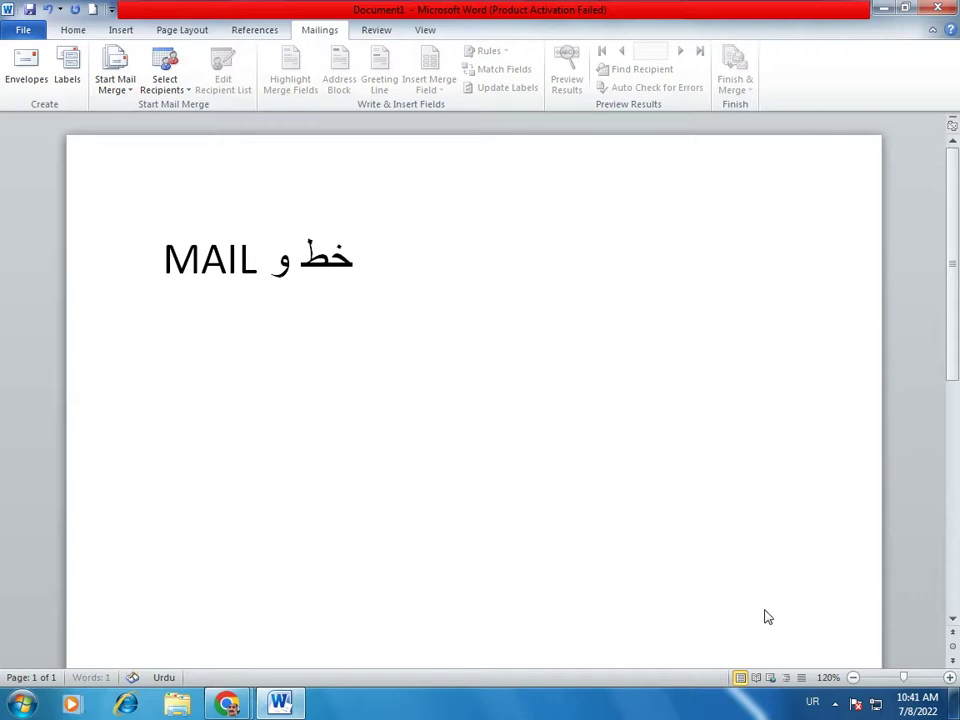
{"action": "type", "text": "بت"}
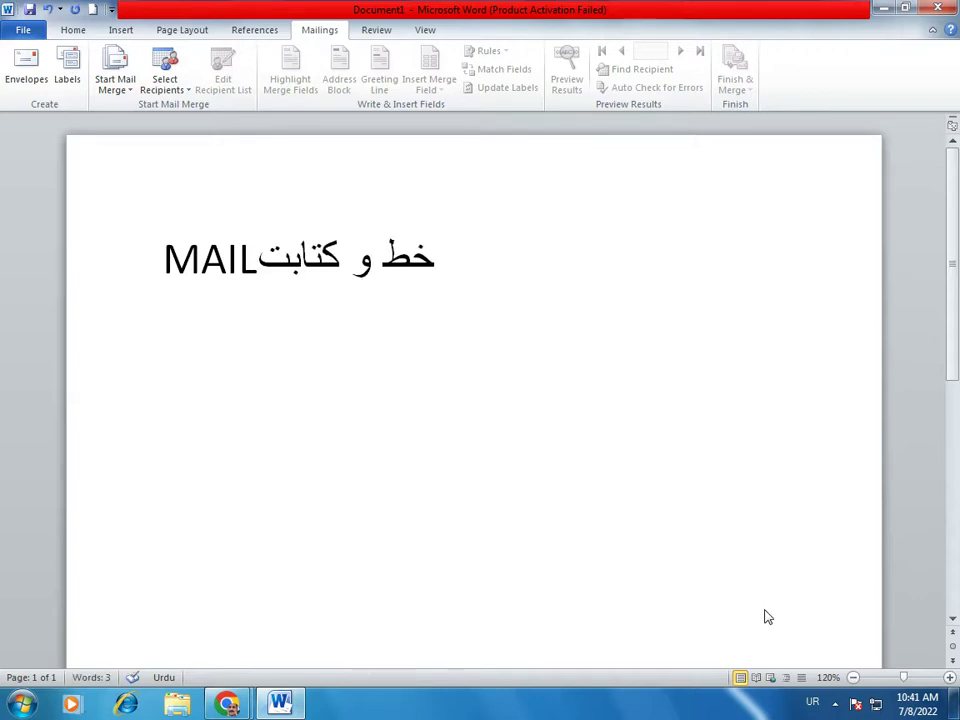
- Switch the input language back to English (United States) and write "E.MAIL" on a new line
{"action": "key", "text": "Return"}
{"action": "left_click", "coordinate": [812, 702]}
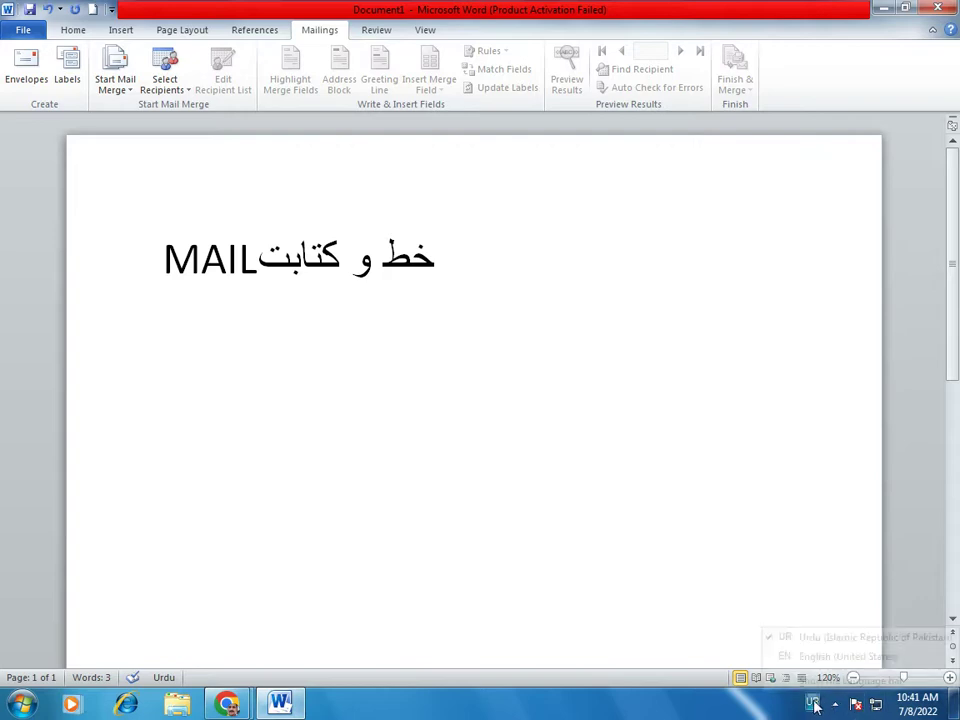
{"action": "left_click", "coordinate": [800, 659]}
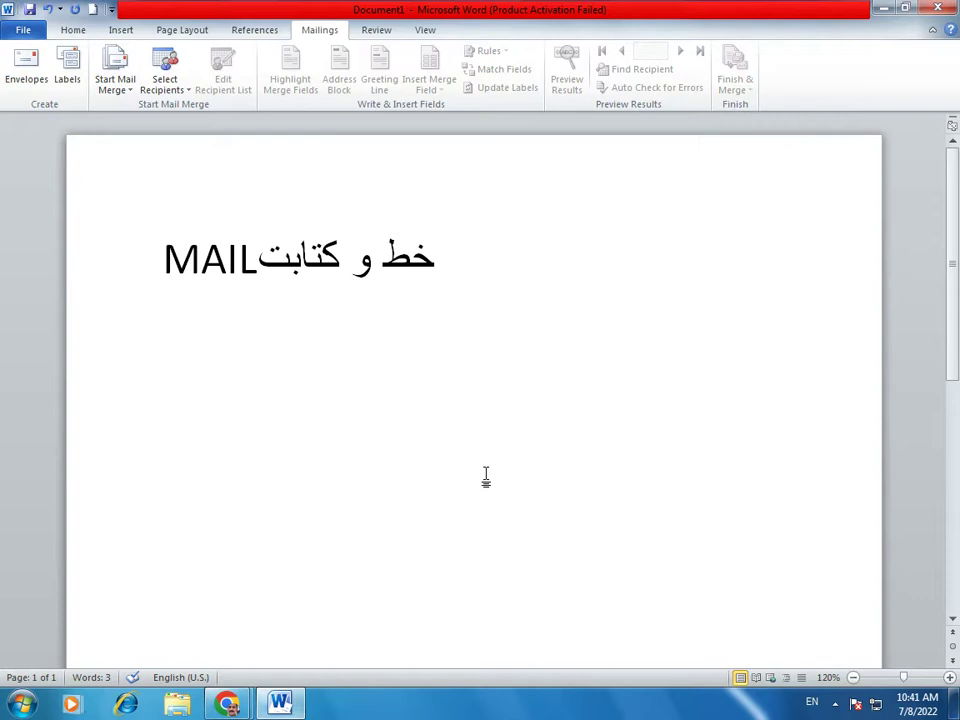
{"action": "type", "text": "E.MA"}
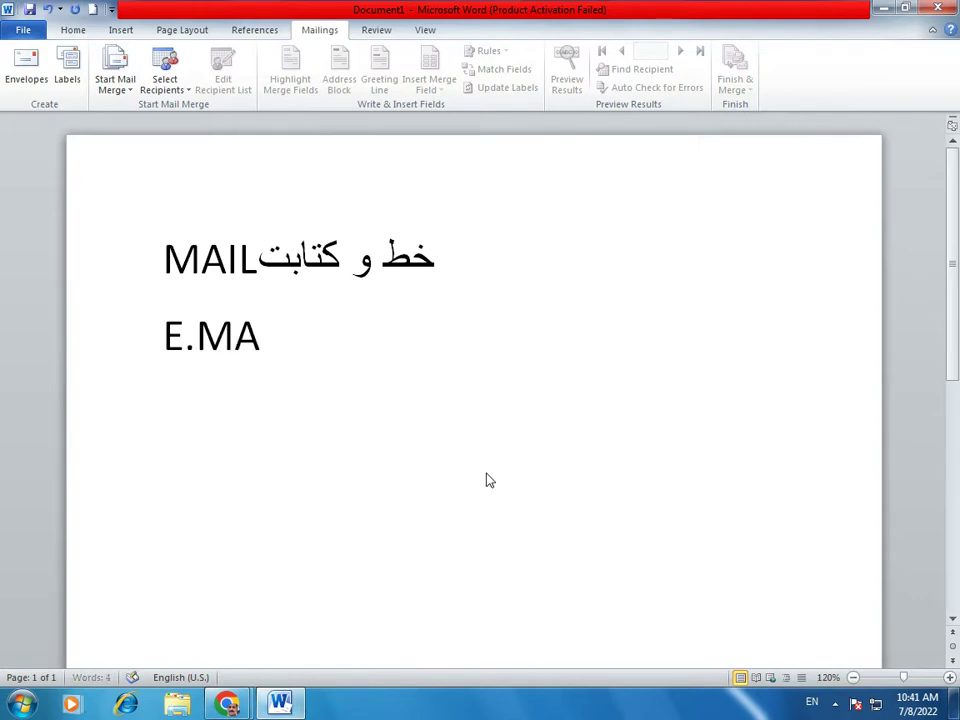
{"action": "type", "text": "IL"}
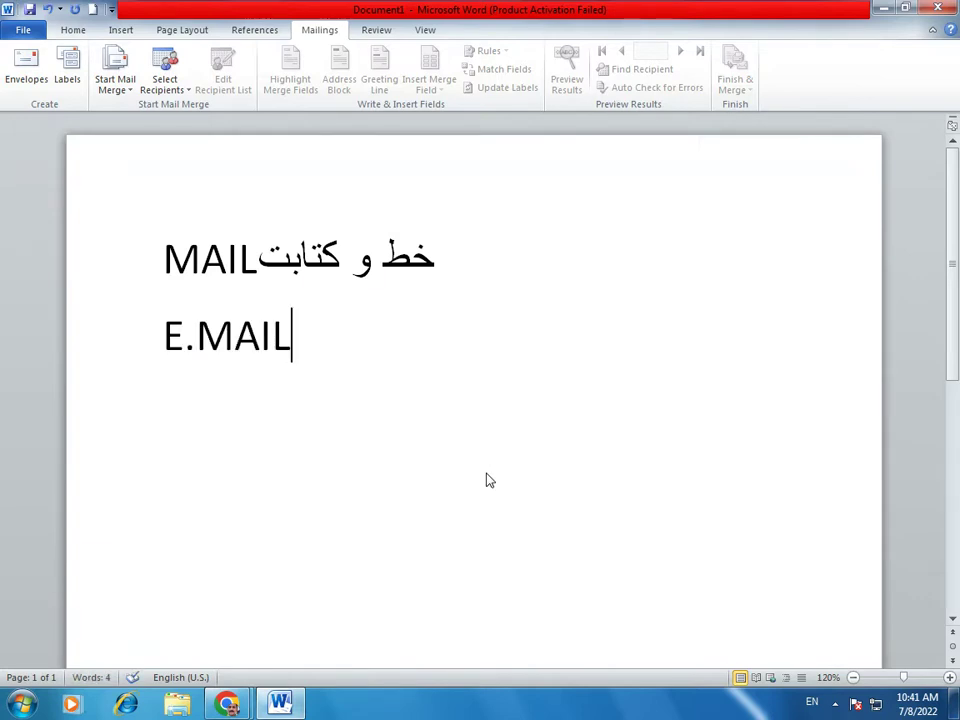
- Switch the input language to Urdu and add "الیکٹرونک میل" after E.MAIL
{"action": "left_click", "coordinate": [811, 702]}
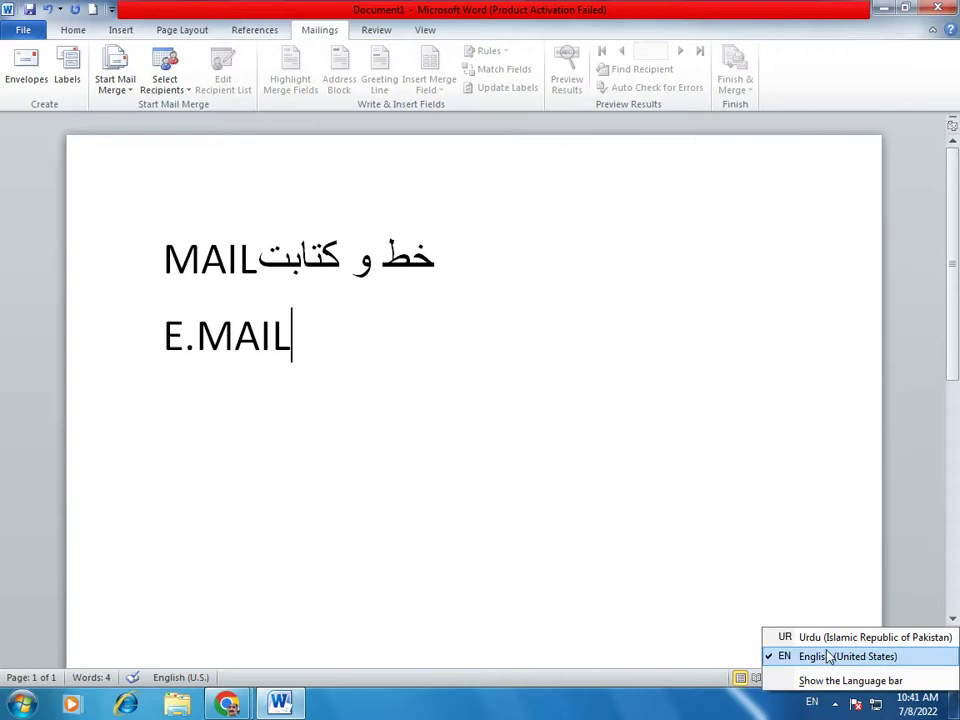
{"action": "left_click", "coordinate": [828, 637]}
{"action": "type", "text": "ال"}
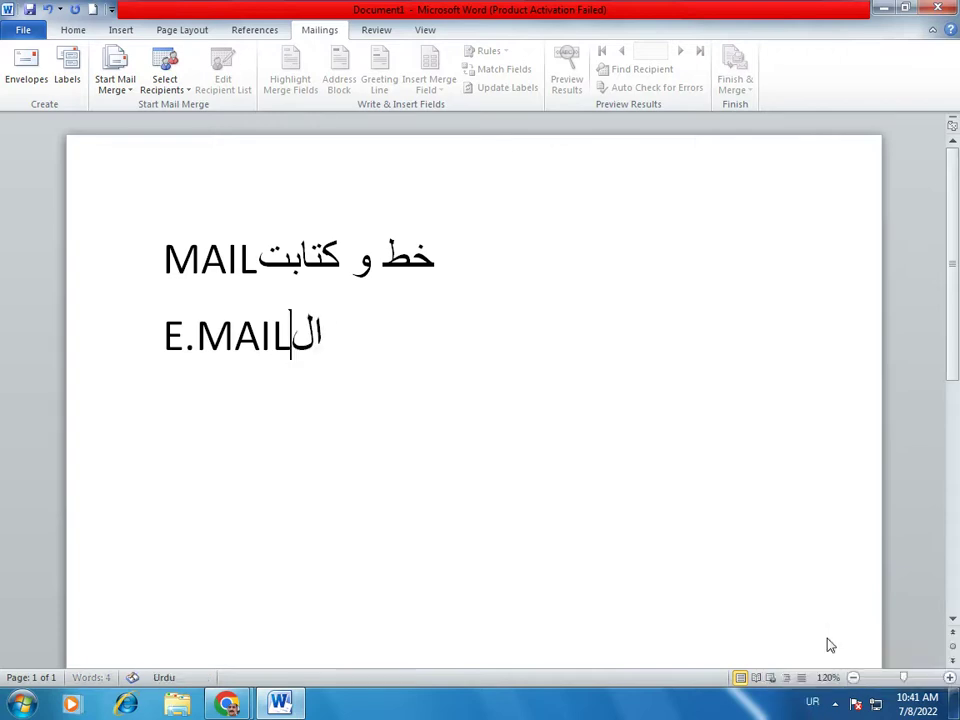
{"action": "type", "text": "یکٹرو"}
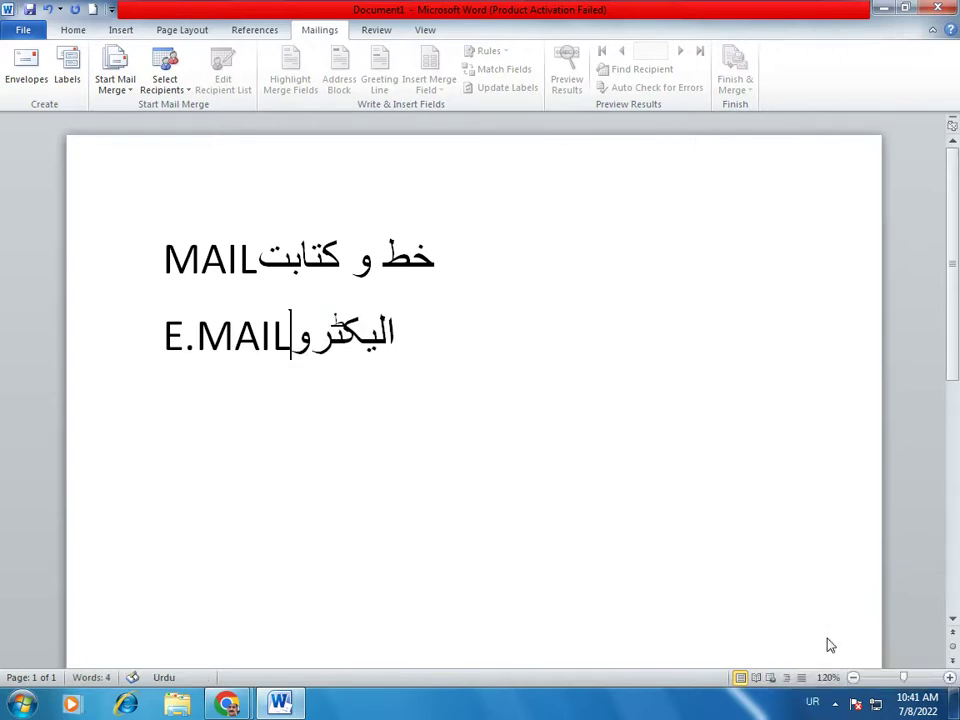
{"action": "type", "text": "نک میل"}
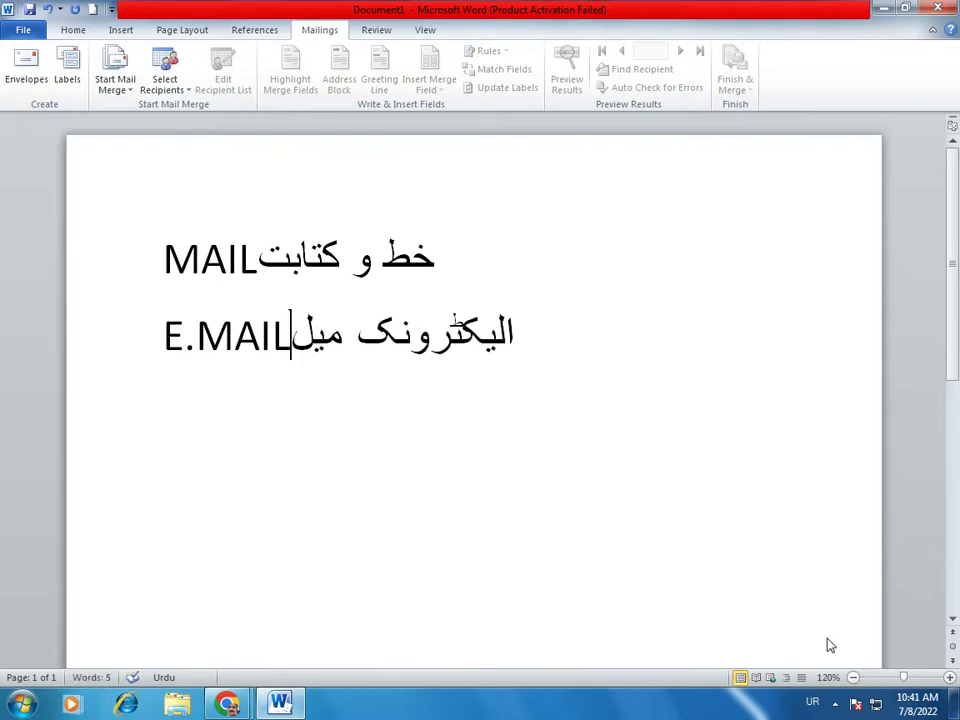
- Return to English (United States) input and write "Internet" on a third line
{"action": "key", "text": "Return"}
{"action": "left_click", "coordinate": [812, 702]}
{"action": "left_click", "coordinate": [822, 656]}
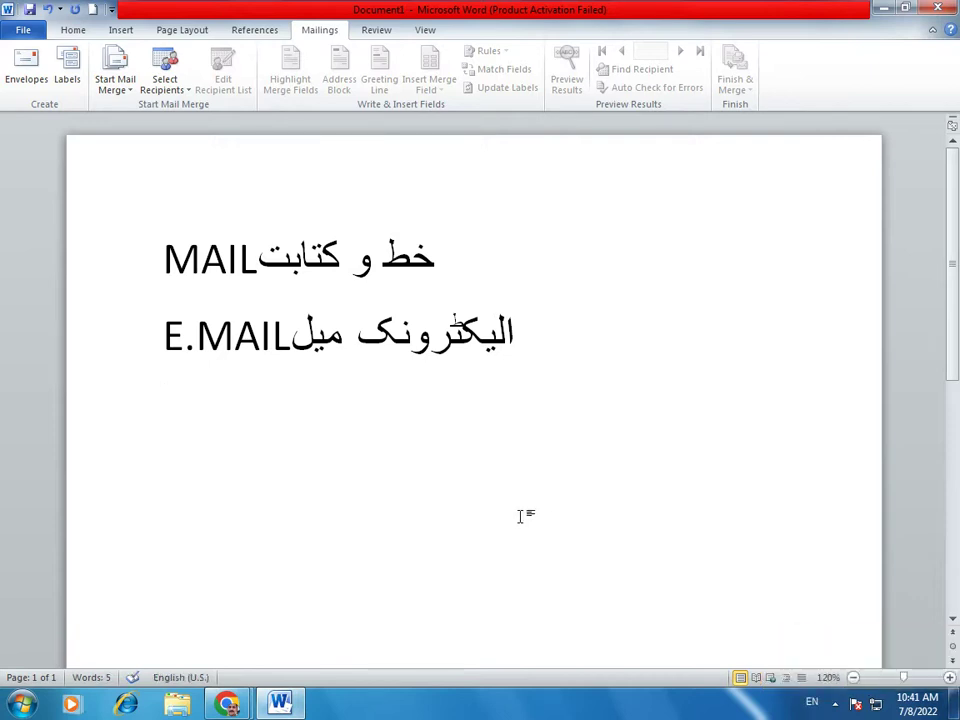
{"action": "type", "text": "Interne"}
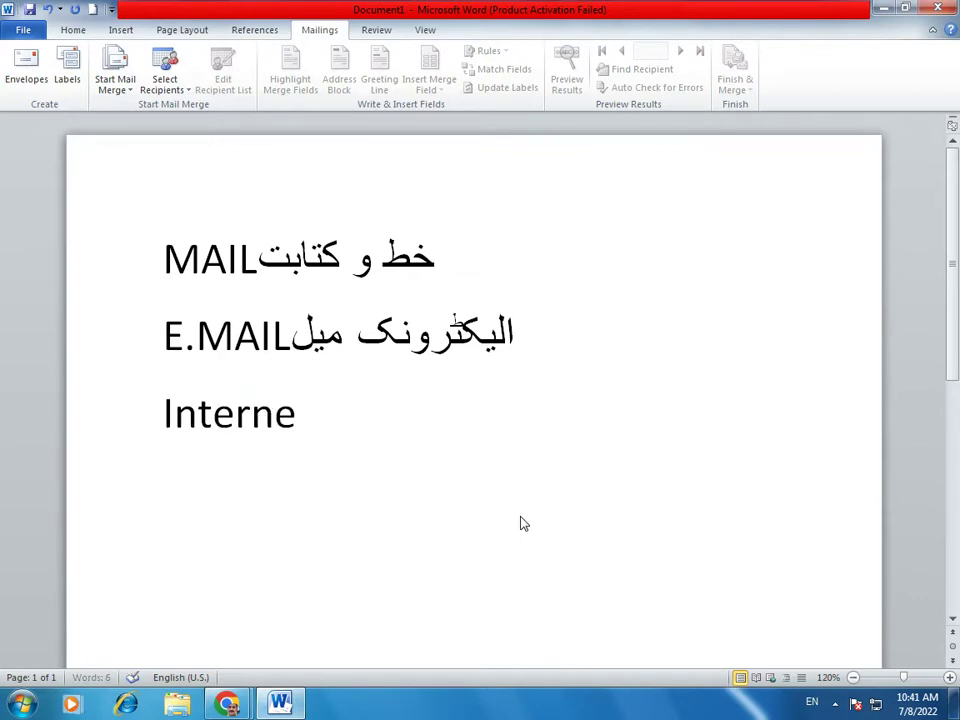
{"action": "type", "text": "t"}
{"action": "key", "text": "Return"}
{"action": "key", "text": "Return"}
- Add "hard copy" at the end of the MAIL line and "Softcopy" at the end of the E.MAIL line
{"action": "left_click", "coordinate": [519, 517]}
{"action": "left_click", "coordinate": [572, 262]}
{"action": "type", "text": "har"}
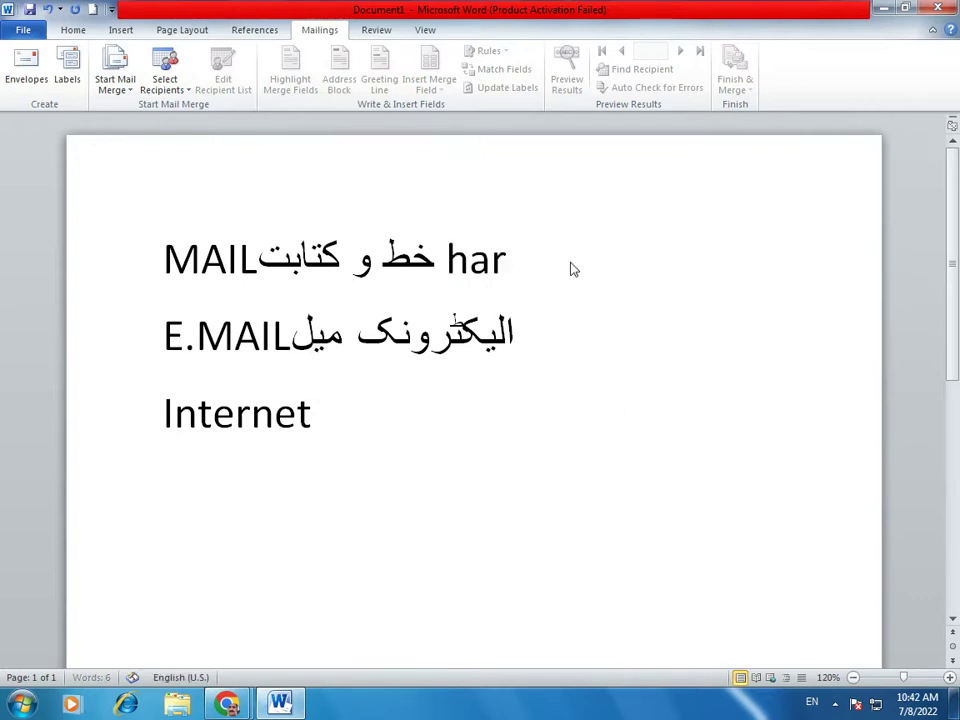
{"action": "type", "text": "d copy"}
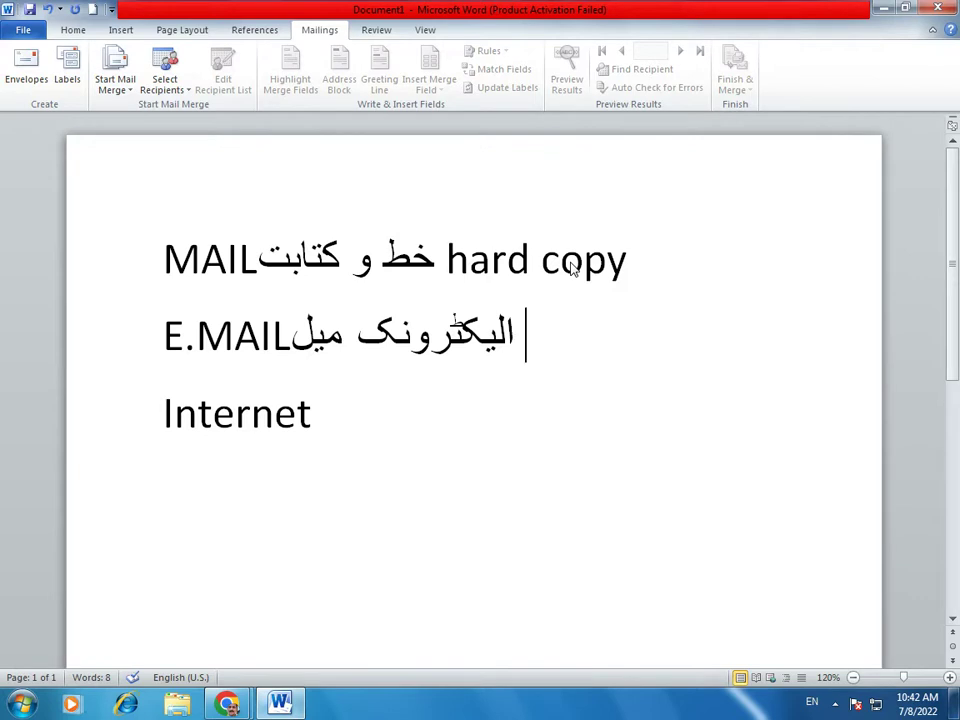
{"action": "type", "text": "Softcopy"}
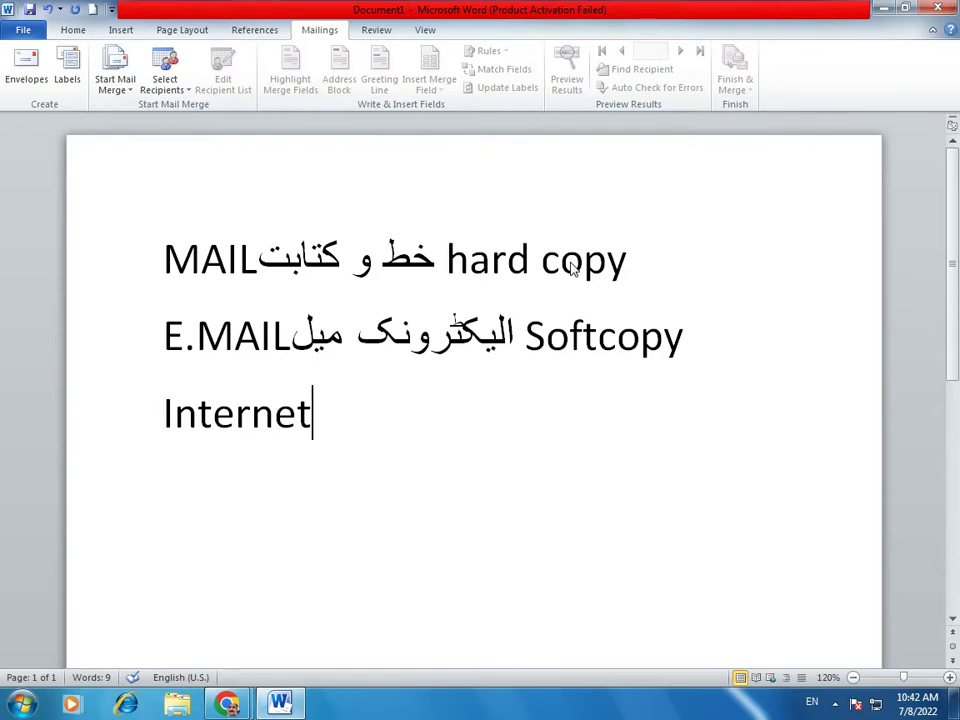
- Insert two new lines below the MAIL line and fill the second with a dotted separator
{"action": "left_click", "coordinate": [658, 259]}
{"action": "key", "text": "Return"}
{"action": "key", "text": "Return"}
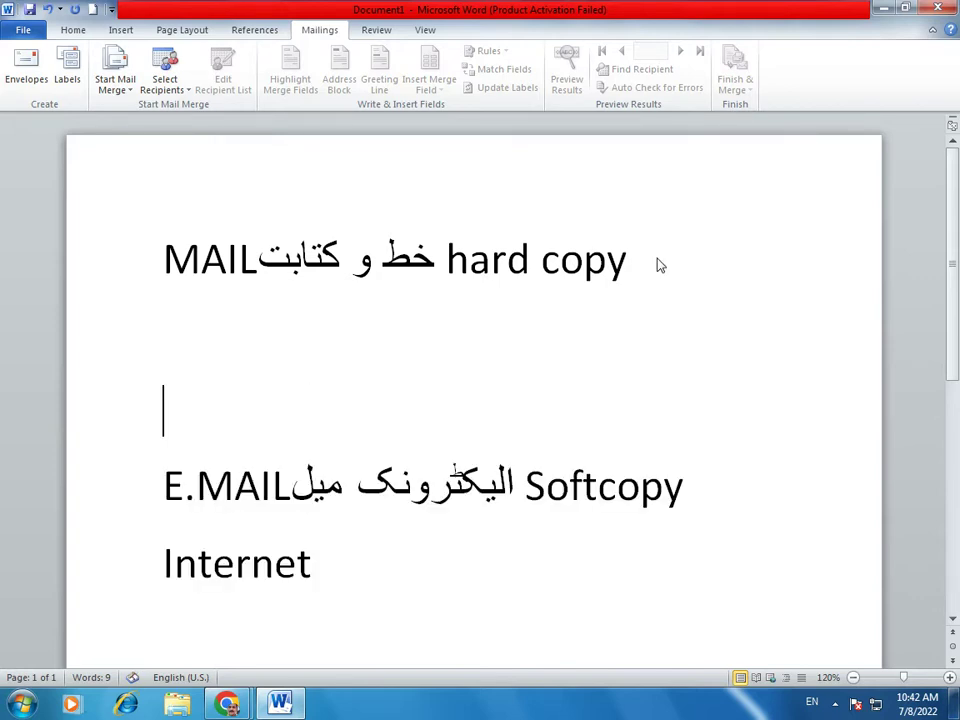
{"action": "type", "text": "......................"}
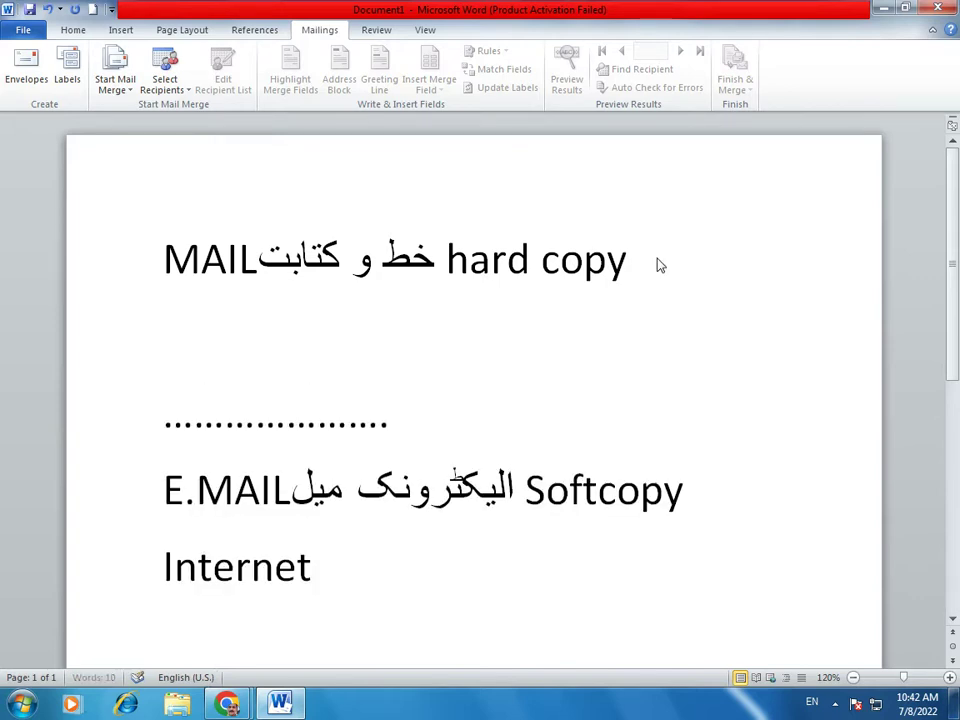
{"action": "type", "text": "......................................................."}
- Write "Mail Address" on the empty line between the MAIL line and the dotted separator
{"action": "key", "text": "Up"}
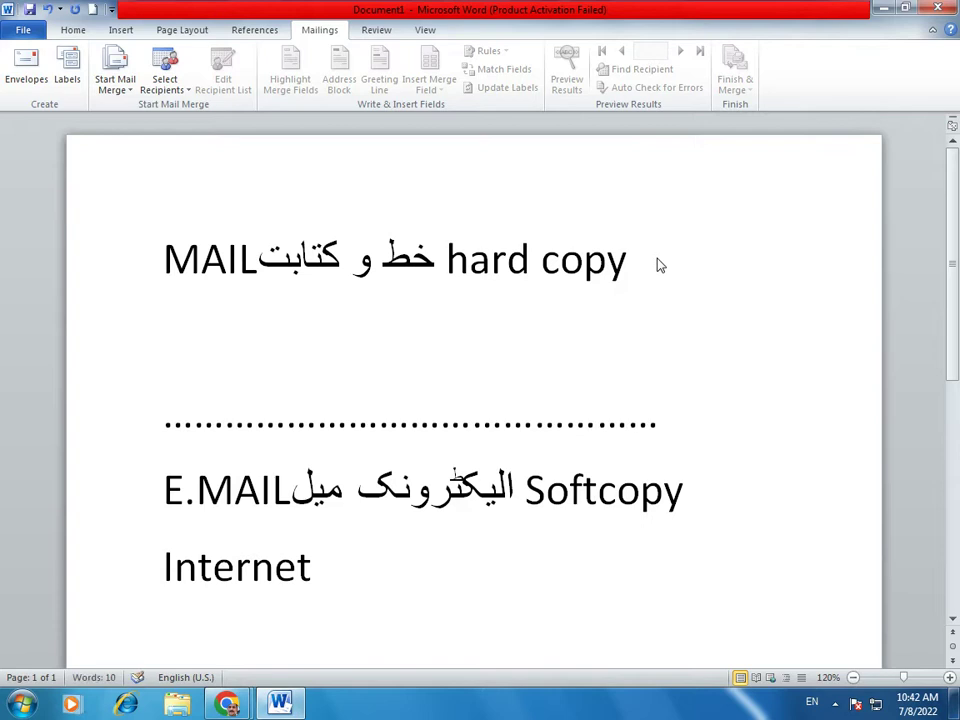
{"action": "type", "text": "mai"}
{"action": "key", "text": "BackSpace"}
{"action": "key", "text": "BackSpace"}
{"action": "key", "text": "BackSpace"}
{"action": "type", "text": "Mail"}
{"action": "key", "text": "BackSpace"}
{"action": "key", "text": "BackSpace"}
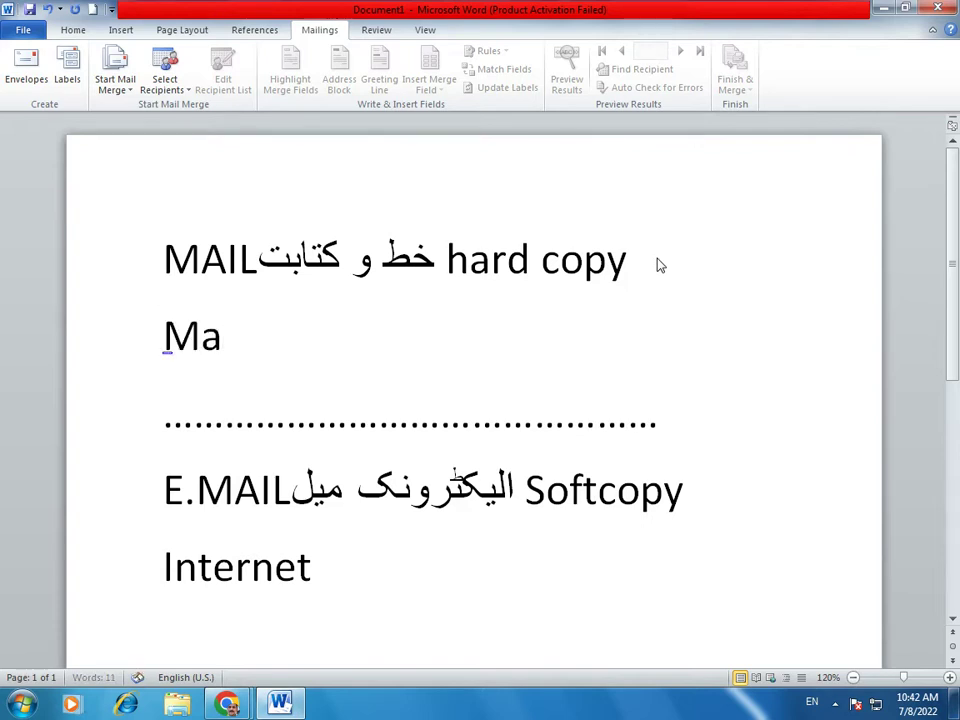
{"action": "type", "text": "il Ad"}
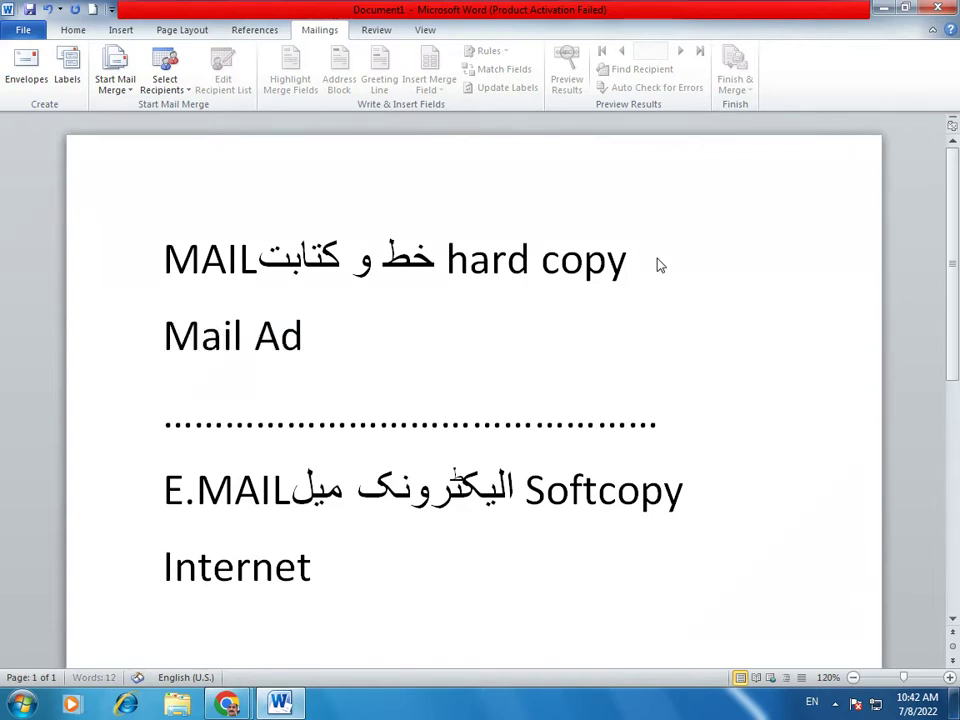
{"action": "type", "text": "dress"}
- Add a line below "Mail Address" reading "Name" and, set apart by two tab spaces, "Fathers Name"
{"action": "key", "text": "Return"}
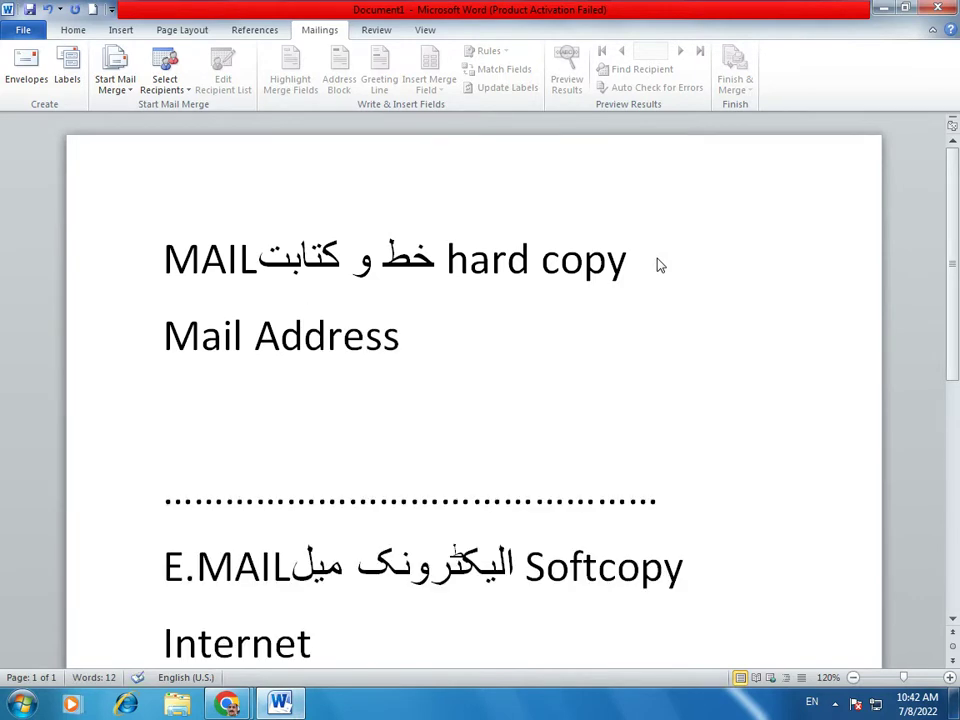
{"action": "type", "text": "Name"}
{"action": "key", "text": "Tab"}
{"action": "key", "text": "Tab"}
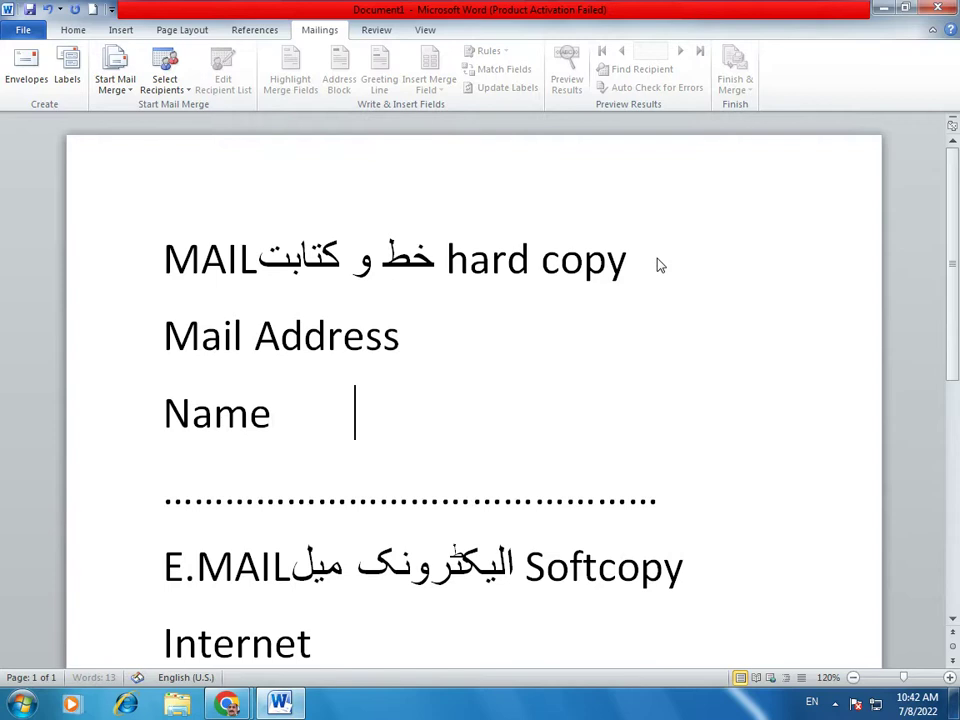
{"action": "type", "text": "Father"}
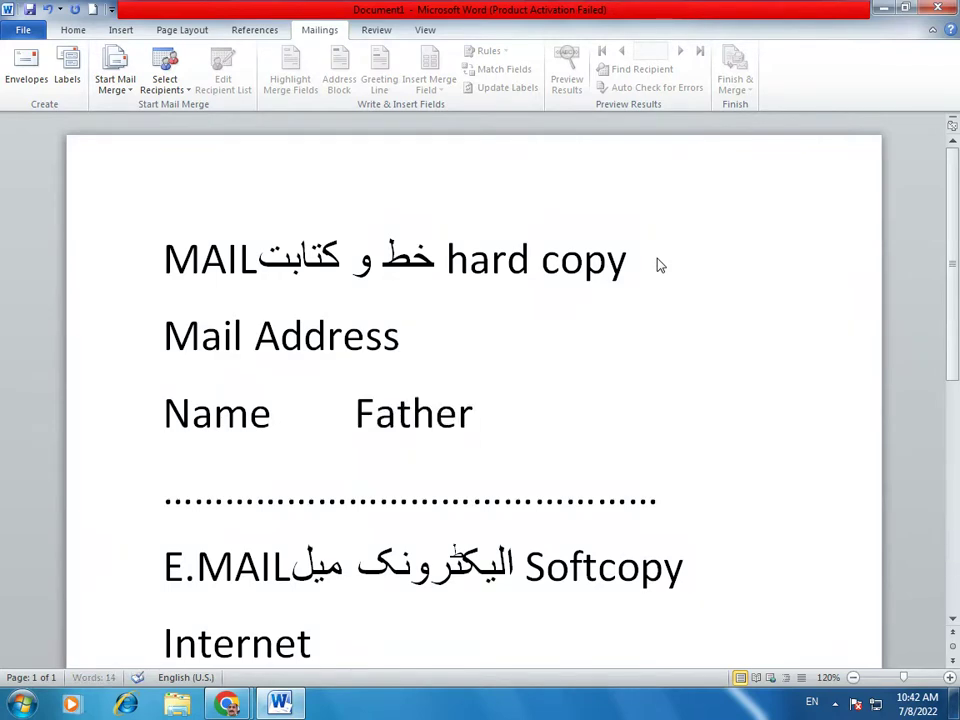
{"action": "key", "text": "BackSpace"}
{"action": "type", "text": "s Name"}
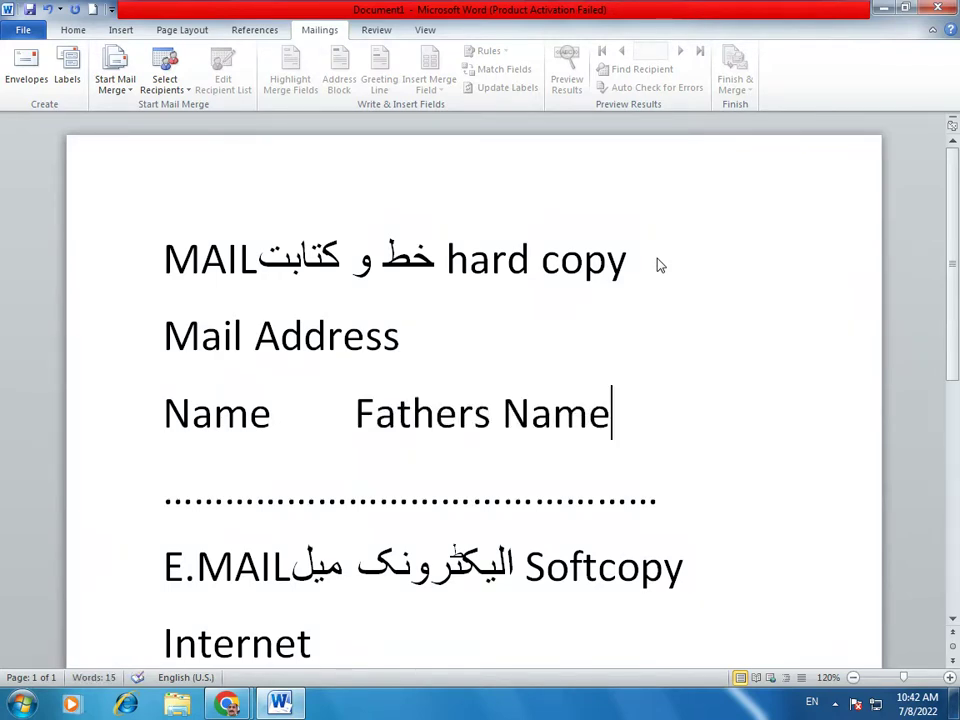
- Add the line "Mobile No. Street Town City Country" below the Name line
{"action": "key", "text": "Return"}
{"action": "type", "text": "Mobi"}
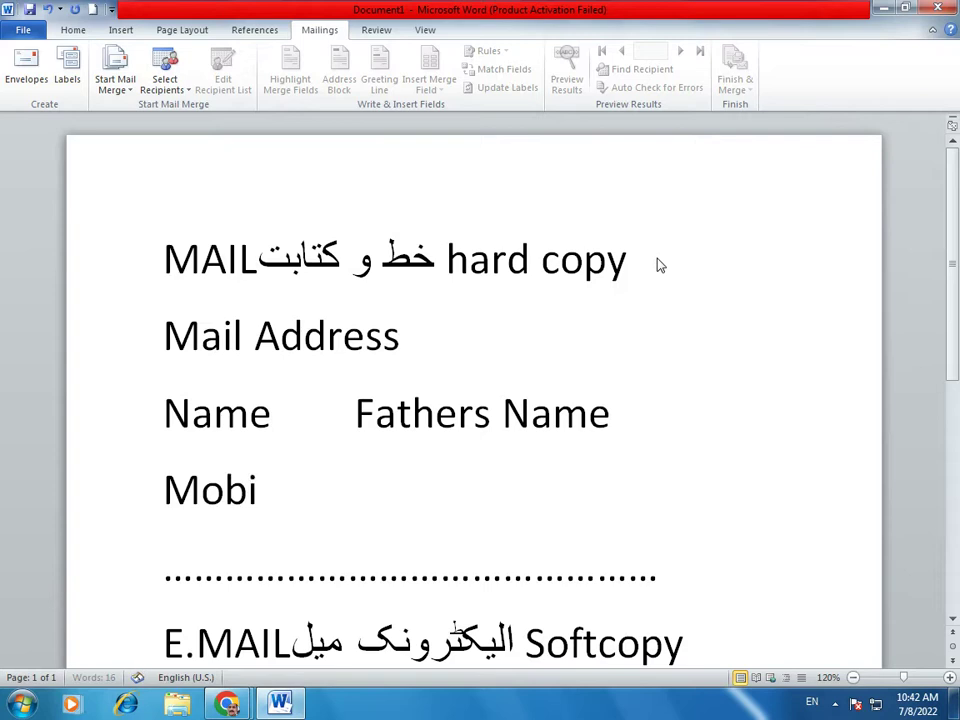
{"action": "type", "text": "le No. "}
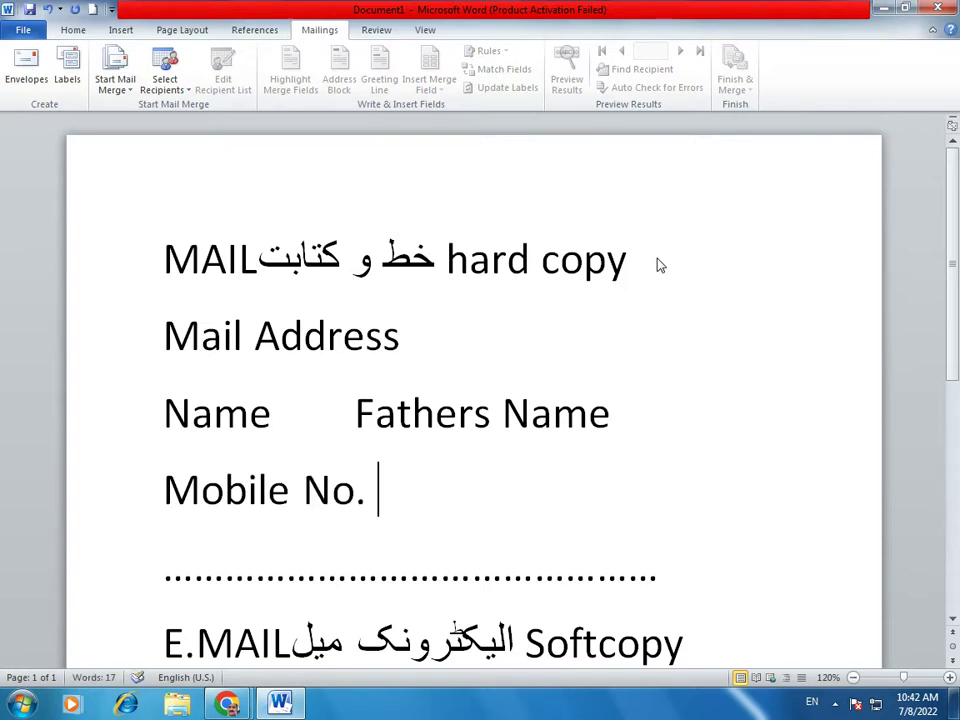
{"action": "type", "text": "Street To"}
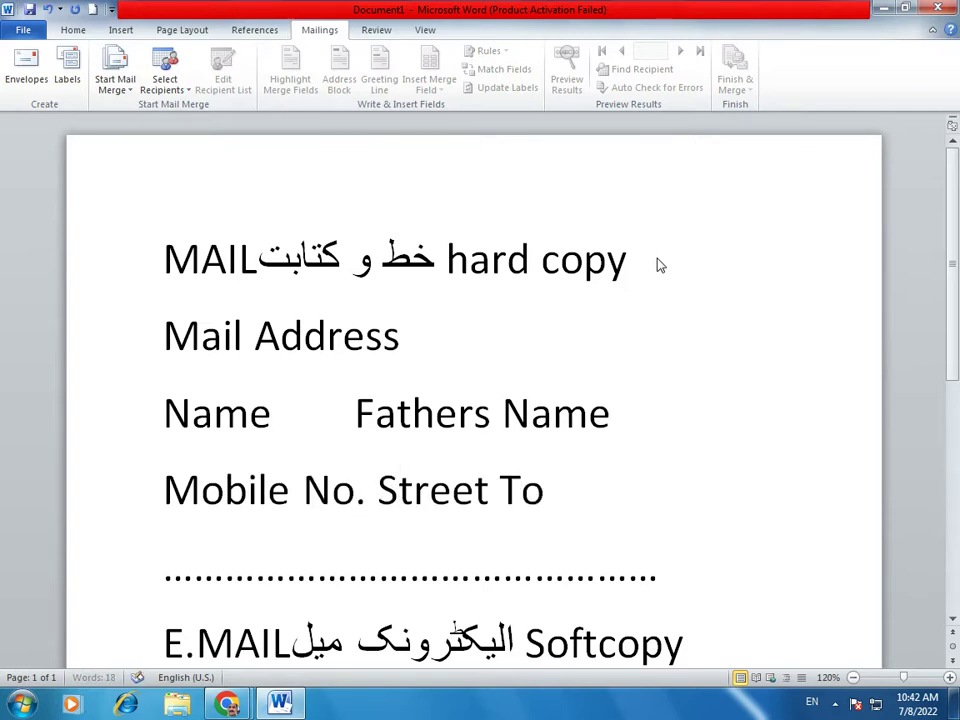
{"action": "type", "text": "wn City"}
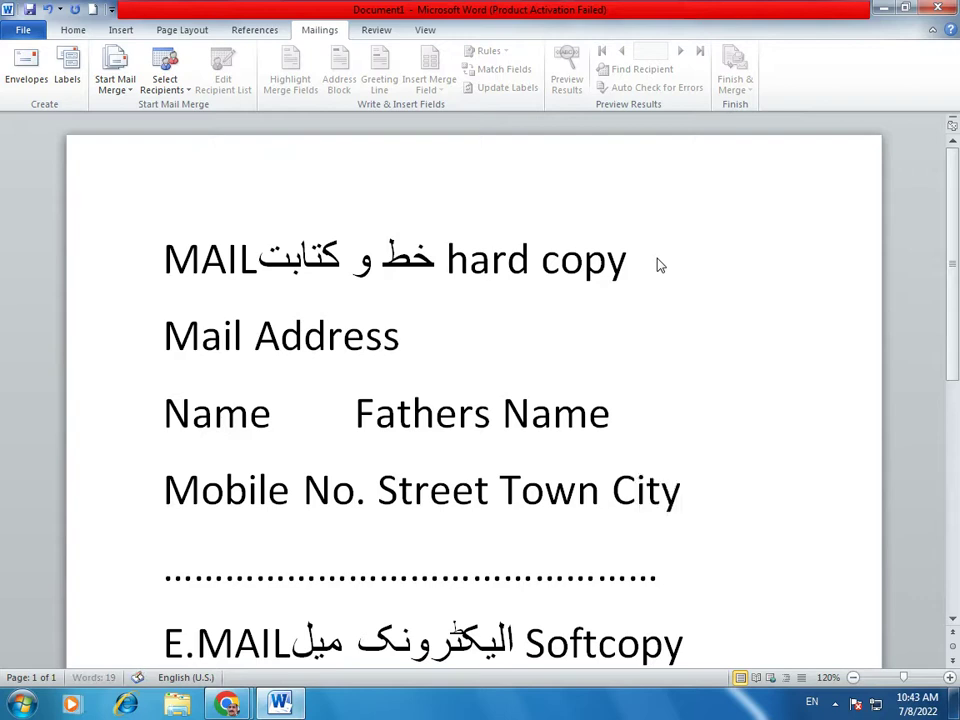
{"action": "type", "text": " Coun"}
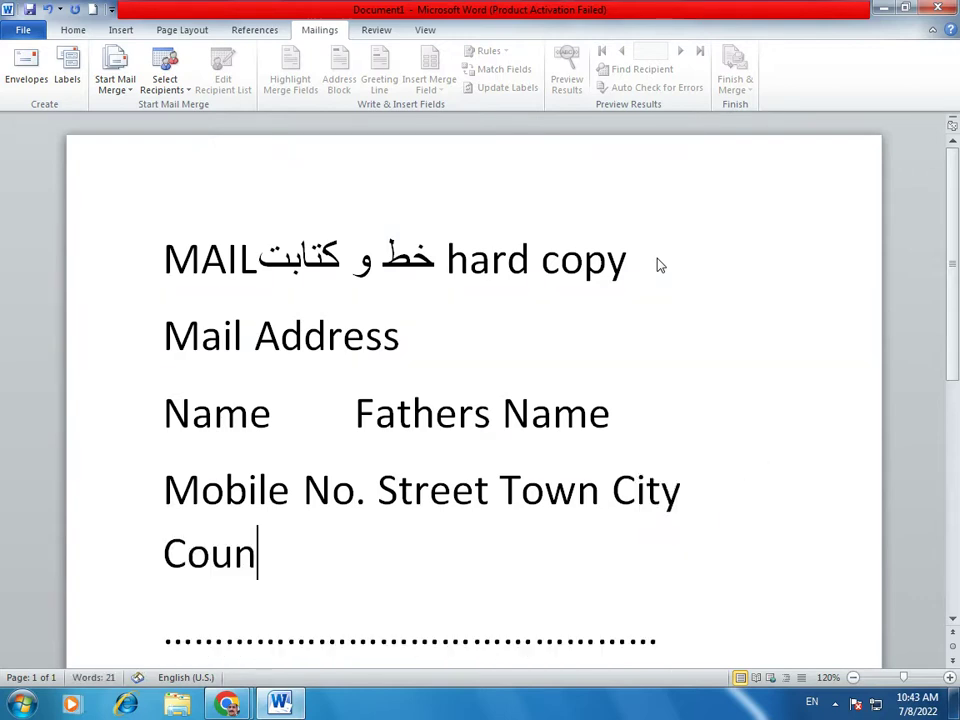
{"action": "type", "text": "try"}
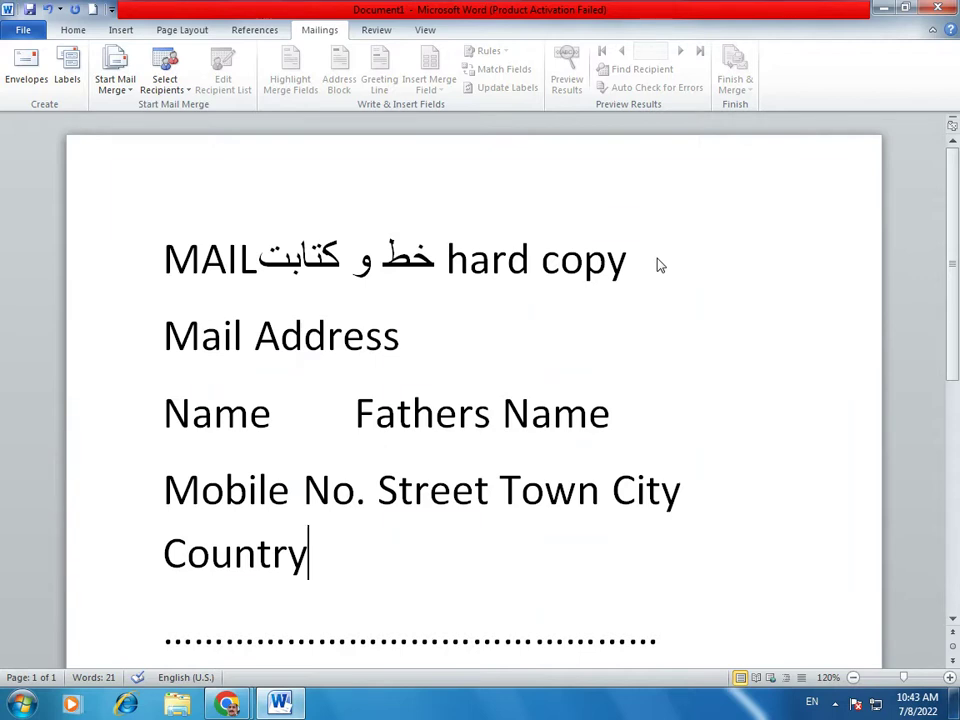
- Add the line "Email. Address: (Website)" below "Internet" at the end of the notes
{"action": "scroll", "coordinate": [658, 262], "scroll_direction": "down", "scroll_amount": 5}
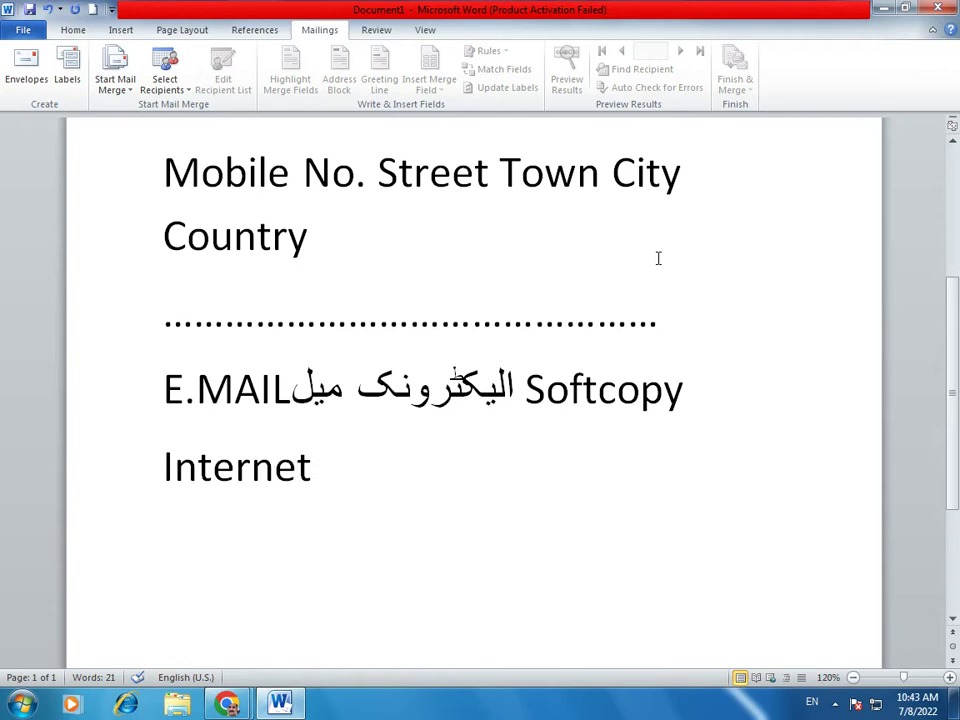
{"action": "key", "text": "BackSpace"}
{"action": "key", "text": "Return"}
{"action": "type", "text": "Email. "}
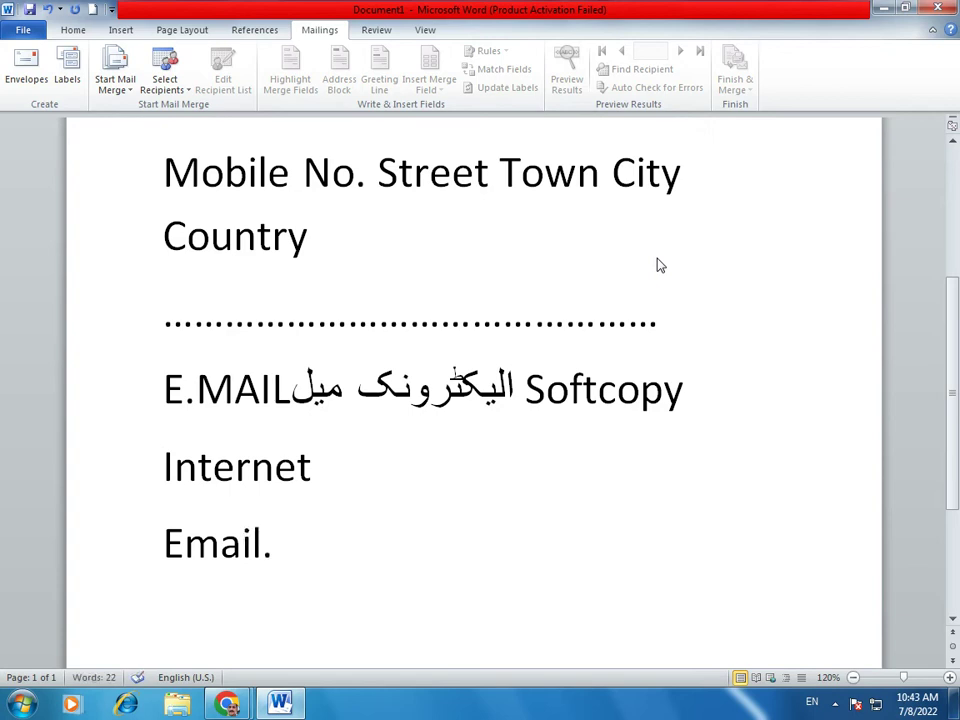
{"action": "type", "text": "Address"}
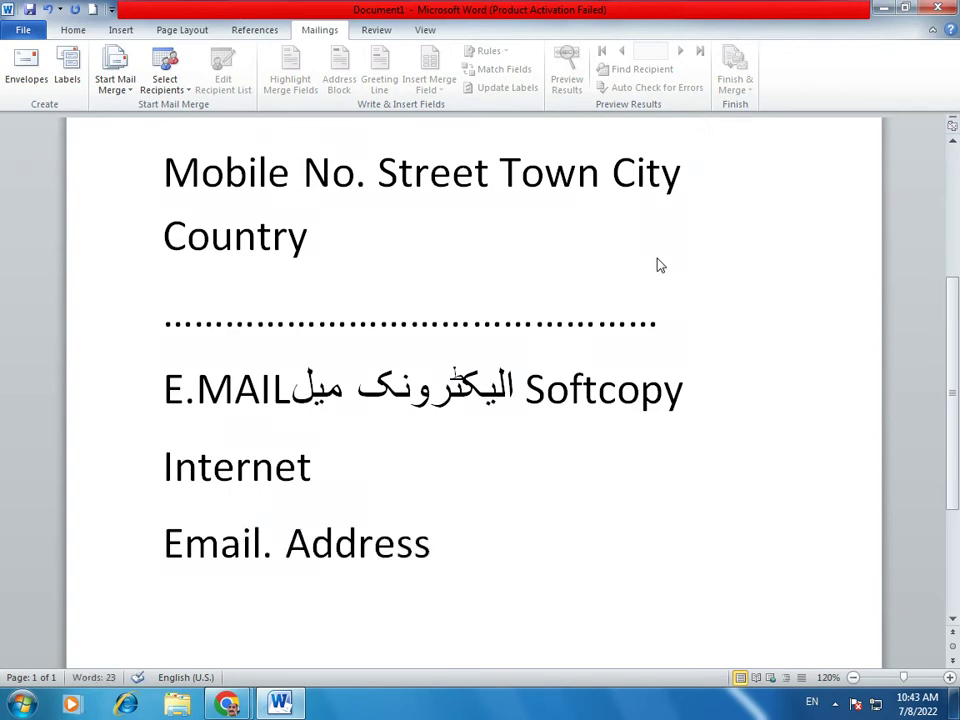
{"action": "type", "text": ": (W"}
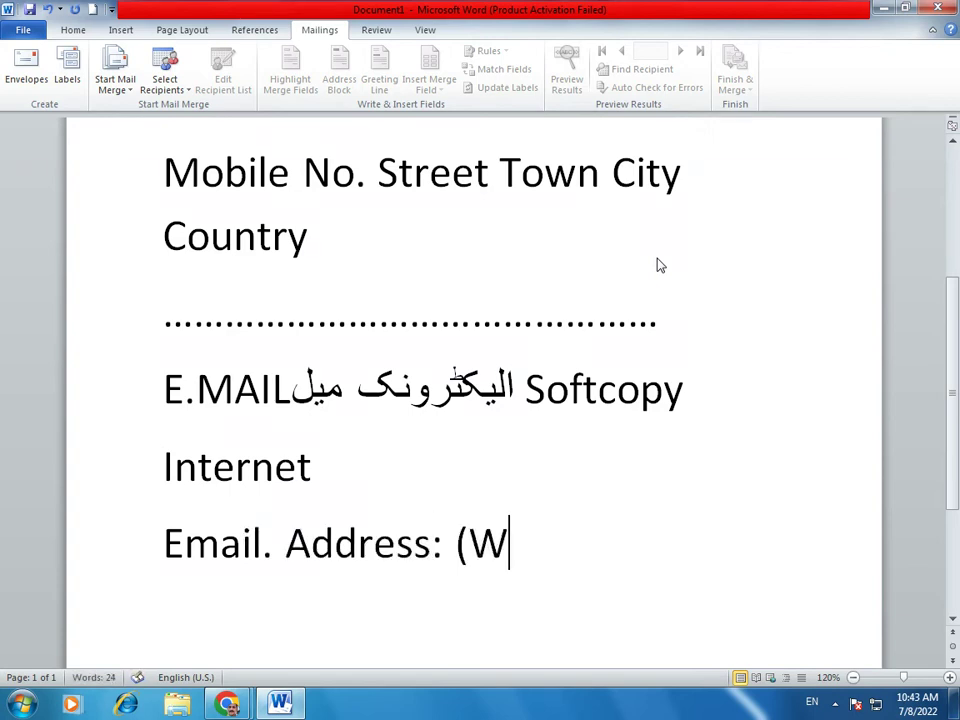
{"action": "type", "text": "ebsite)"}
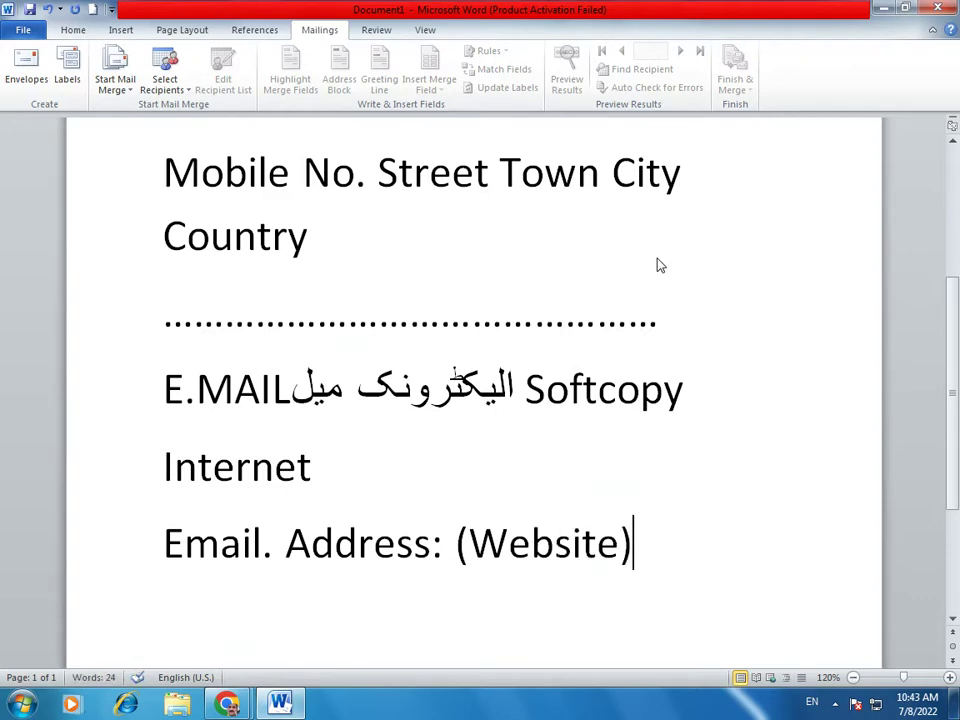
- Go back to the start of the notes and delete the document's entire text
{"action": "key", "text": "Up"}
{"action": "key", "text": "Up"}
{"action": "key", "text": "Up"}
{"action": "key", "text": "Up"}
{"action": "key", "text": "Up"}
{"action": "key", "text": "Up"}
{"action": "key", "text": "Up"}
{"action": "key", "text": "Up"}
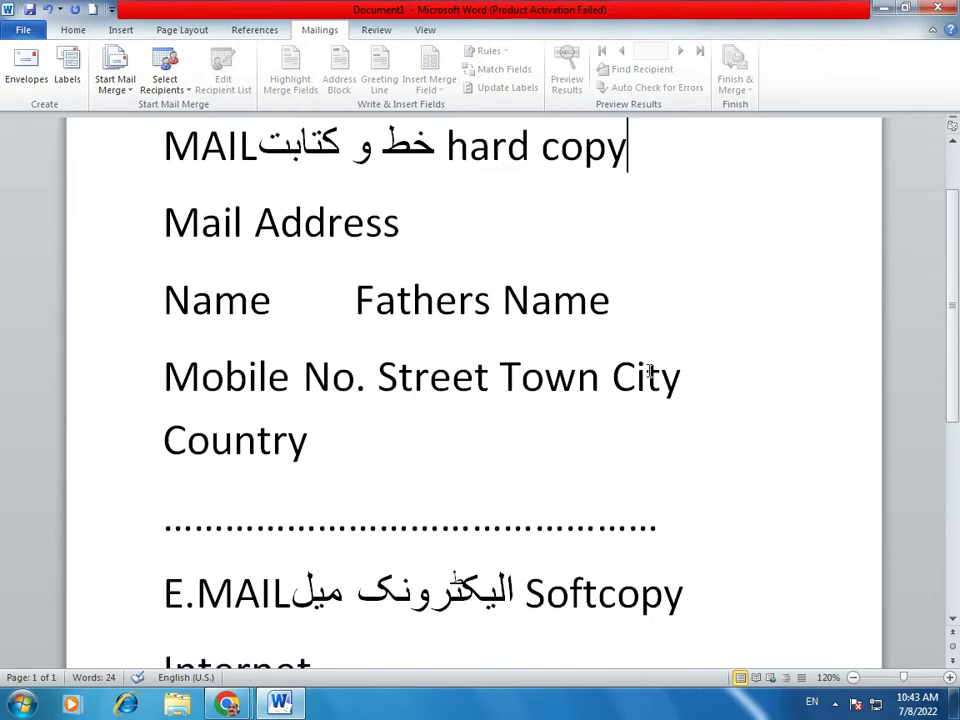
{"action": "scroll", "coordinate": [670, 300], "scroll_direction": "up", "scroll_amount": 2}
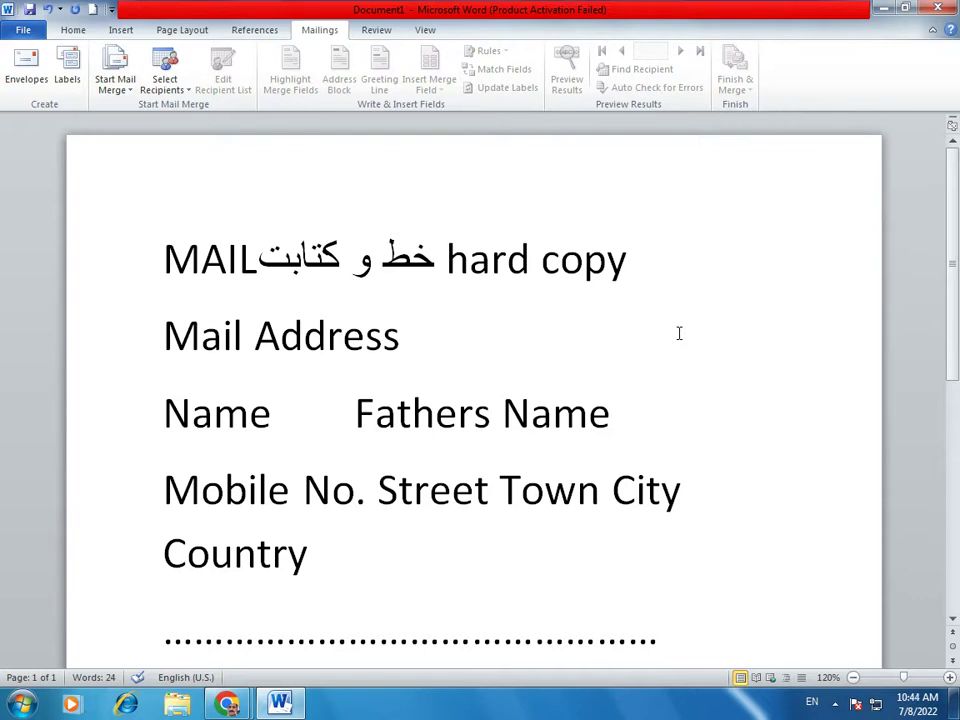
{"action": "key", "text": "ctrl+a"}
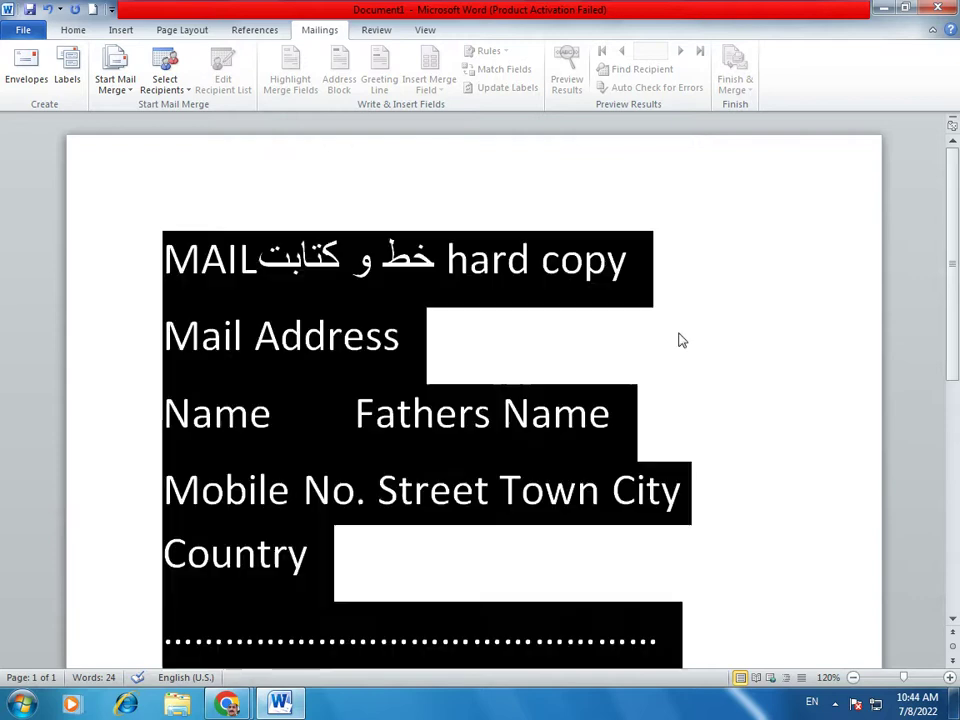
{"action": "key", "text": "Delete"}
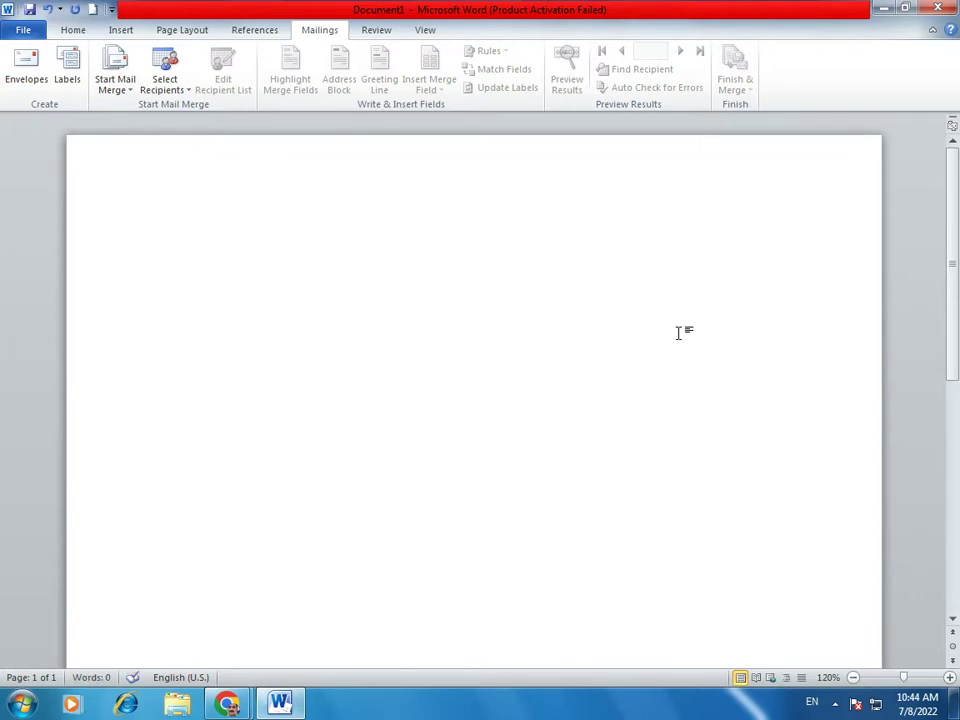
- Write "To," as the first line of the empty document and start a new line below it
{"action": "type", "text": "To,"}
{"action": "key", "text": "Return"}
{"action": "key", "text": "Up"}
{"action": "key", "text": "End"}
- Switch to Urdu input and write "جس کو میل بھیجنا ہو اس کا ایڈریس جو ہوتا ہے اسے" after "To,"
{"action": "left_click", "coordinate": [810, 712]}
{"action": "left_click", "coordinate": [790, 638]}
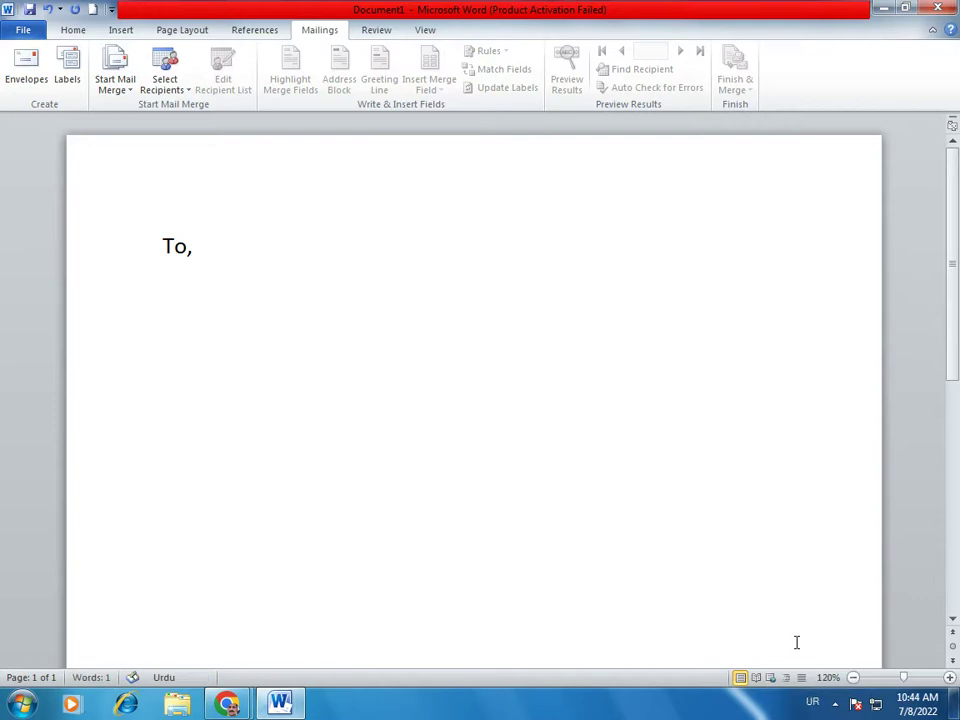
{"action": "type", "text": "جس کو میل"}
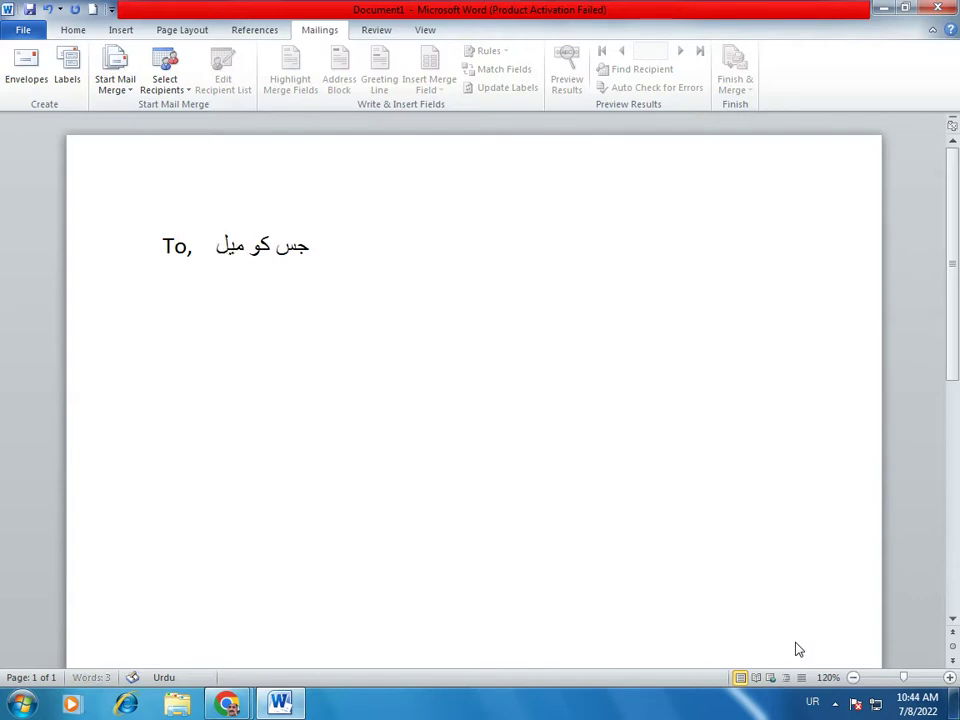
{"action": "type", "text": " بھیج"}
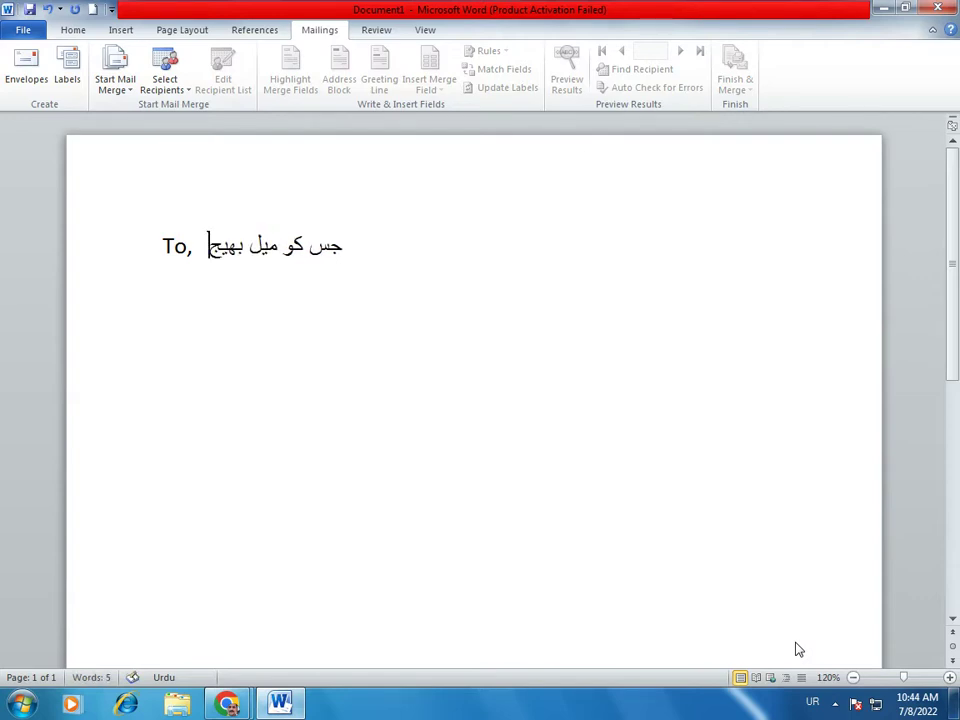
{"action": "type", "text": "نا ہو اس کا"}
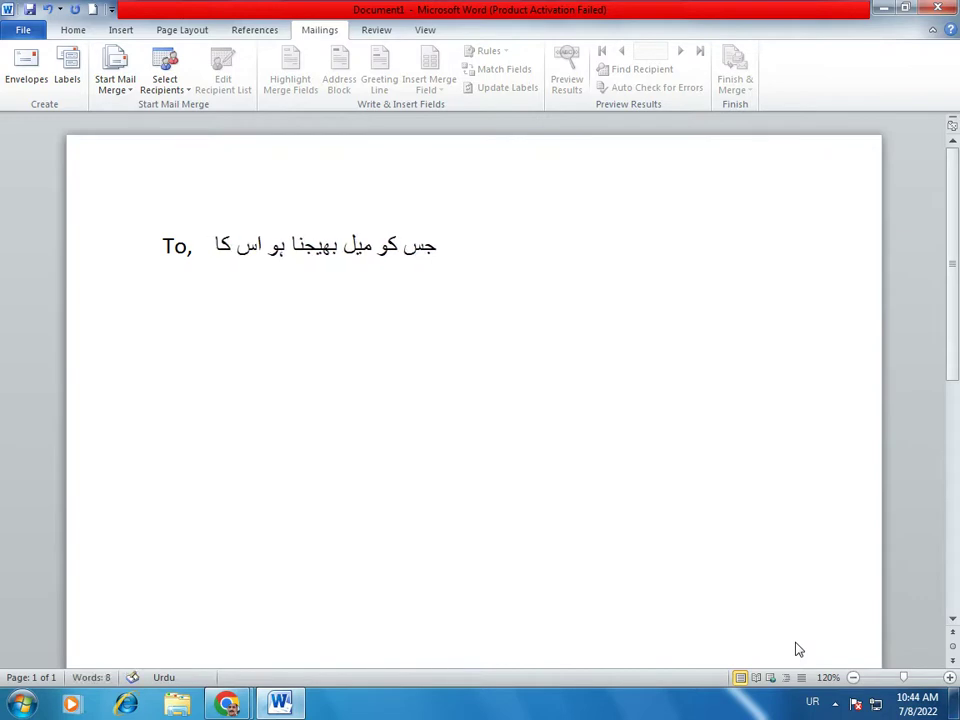
{"action": "type", "text": " ایڈریش"}
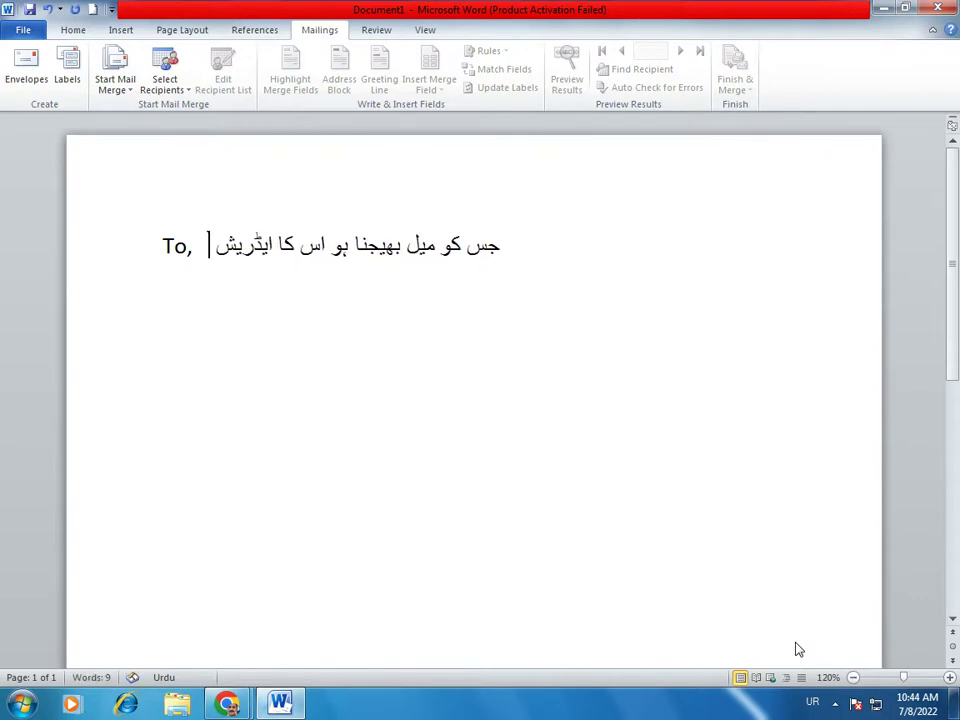
{"action": "key", "text": "BackSpace"}
{"action": "type", "text": "س جو ہو"}
{"action": "key", "text": "BackSpace"}
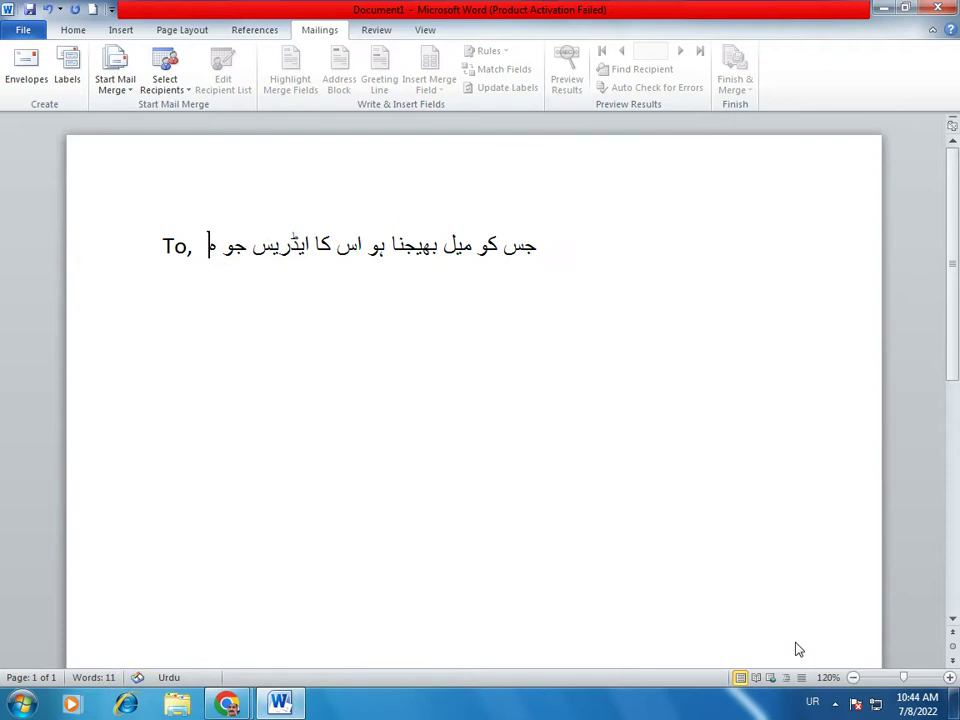
{"action": "type", "text": "وتا ہے اسے"}
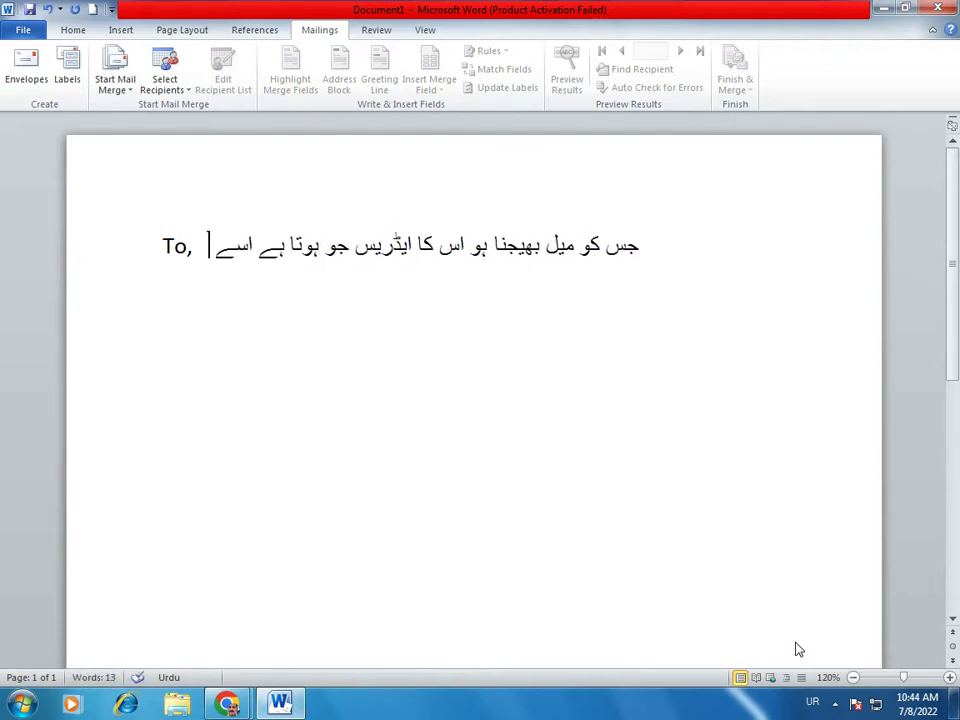
- Continue the Urdu sentence on the second line with "سے ظاہر کرتے ہیں ۔" and start a third line
{"action": "key", "text": "Return"}
{"action": "type", "text": "سے ظاہر کرتے ہیں"}
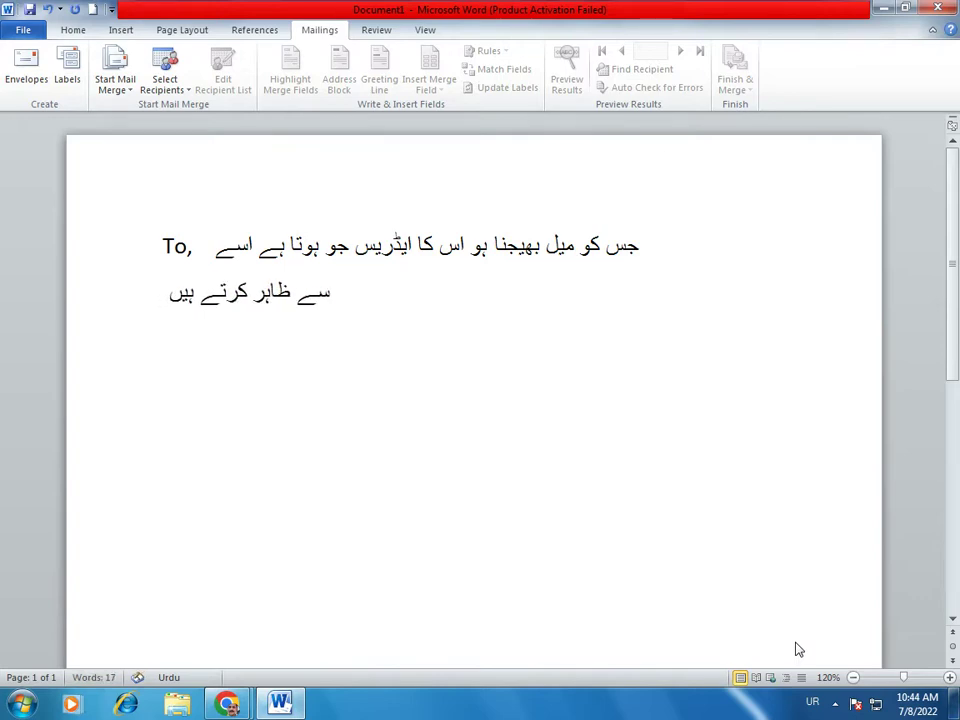
{"action": "type", "text": " ۔"}
{"action": "key", "text": "Return"}
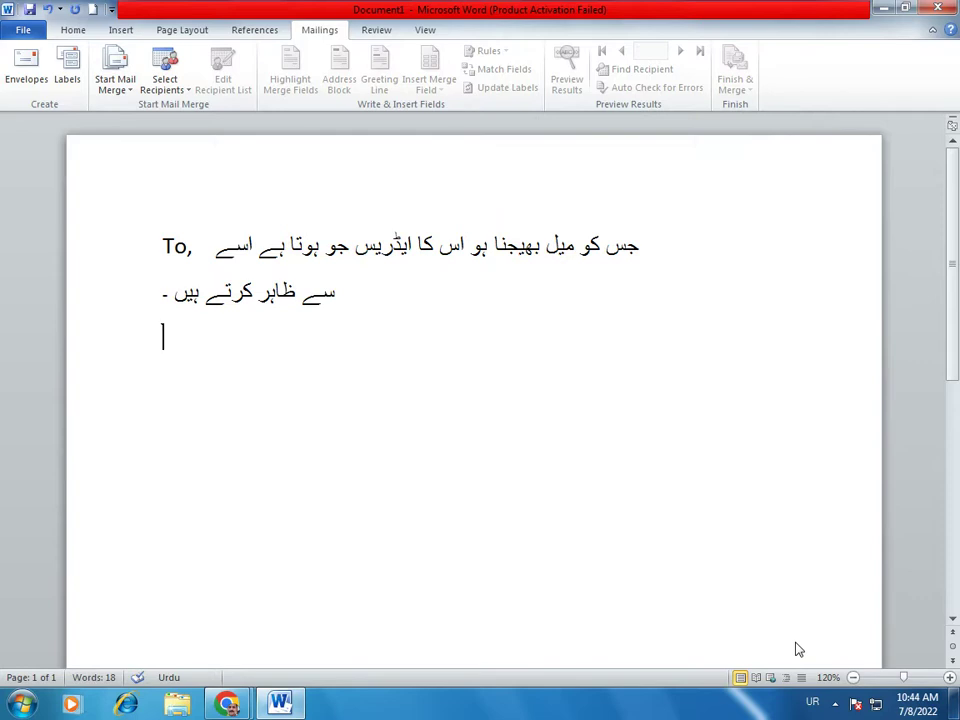
- Return to English (United States) input and write "From:" on the third line
{"action": "left_click", "coordinate": [812, 702]}
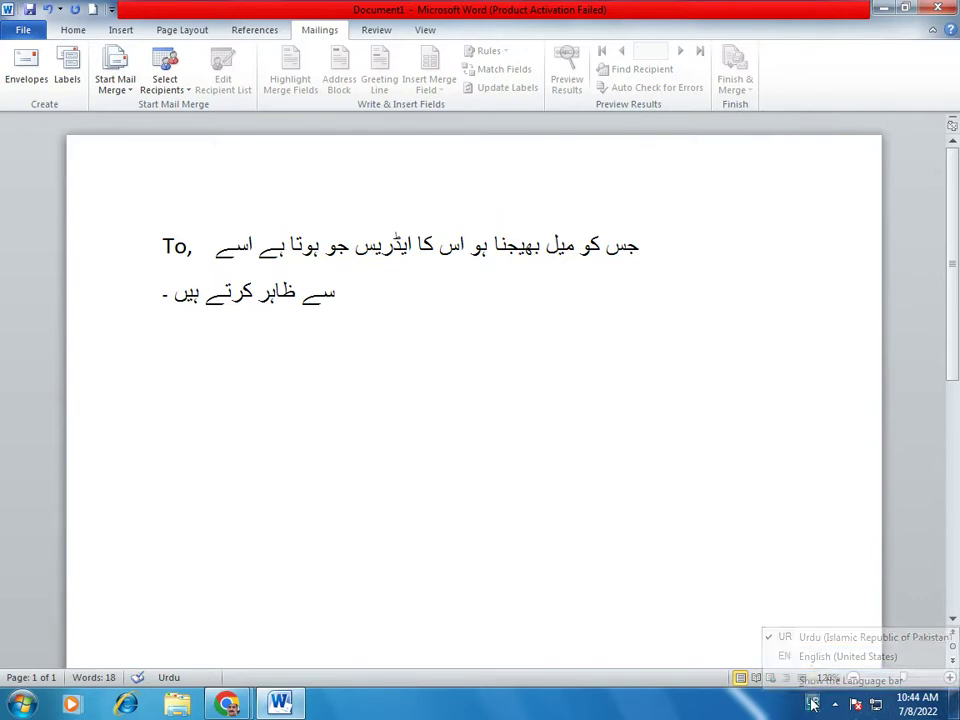
{"action": "left_click", "coordinate": [812, 657]}
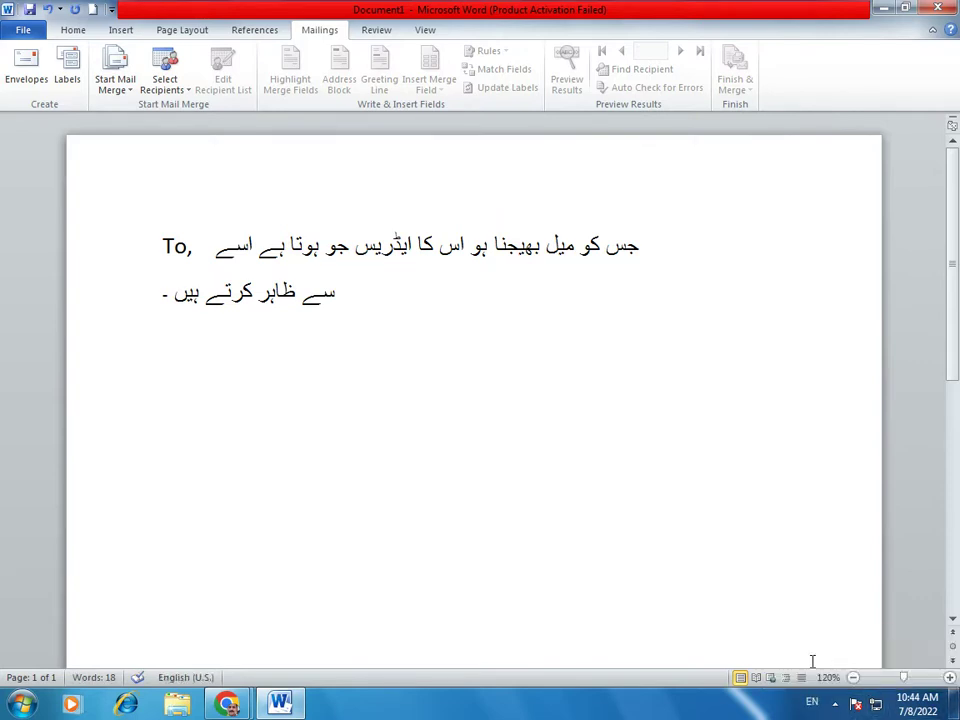
{"action": "type", "text": "From:"}
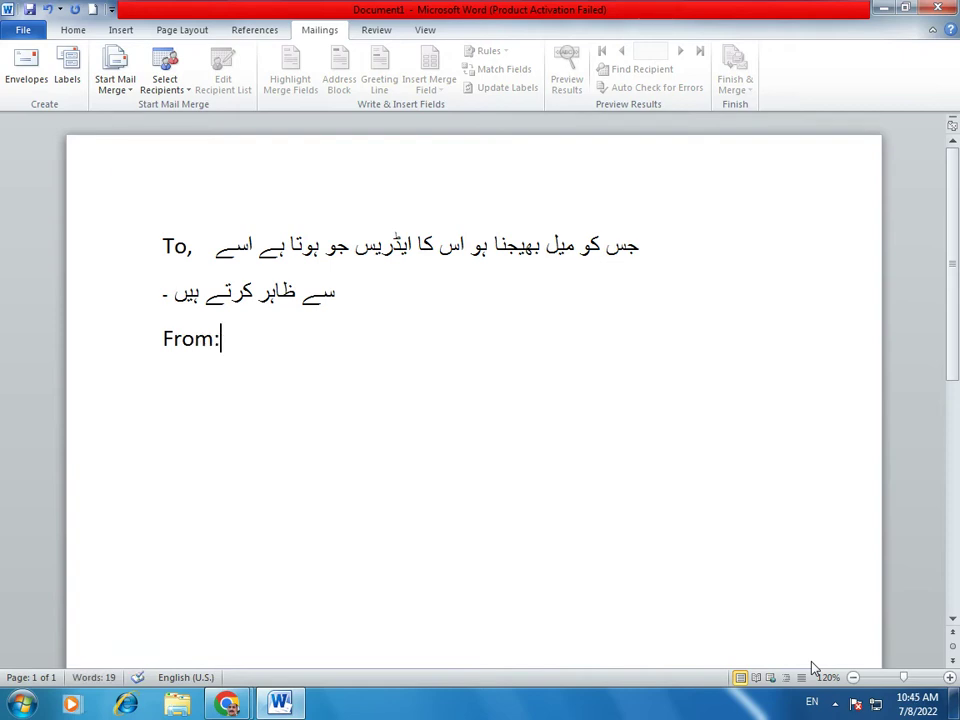
- Switch to Urdu input and write "بھیجنے والے کا نام و پتہ" after "From:"
{"action": "left_click", "coordinate": [818, 708]}
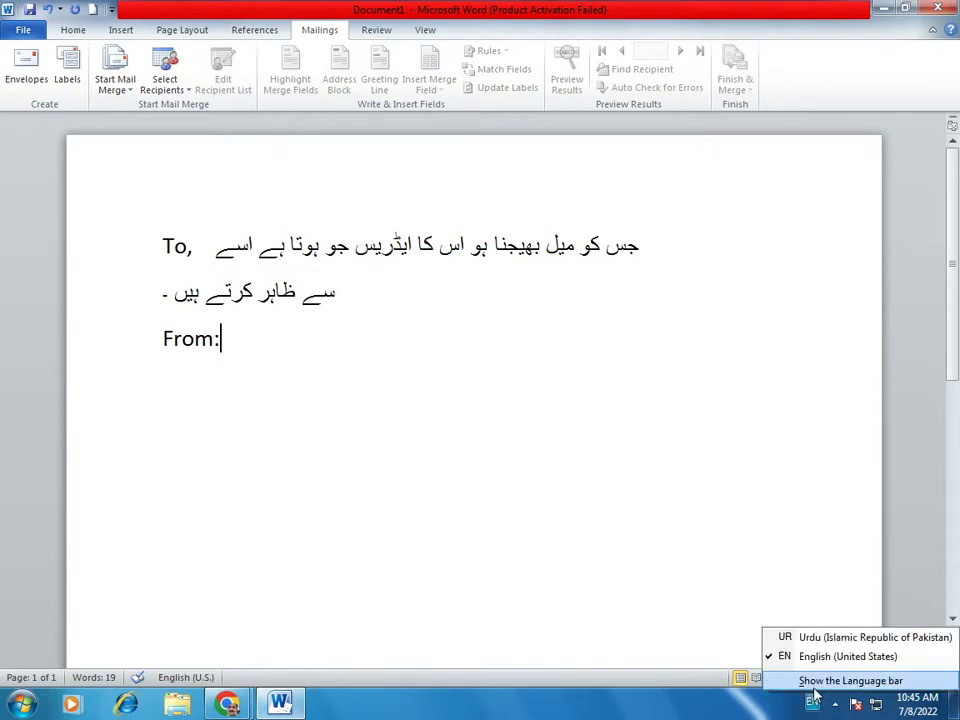
{"action": "left_click", "coordinate": [821, 696]}
{"action": "type", "text": "ب"}
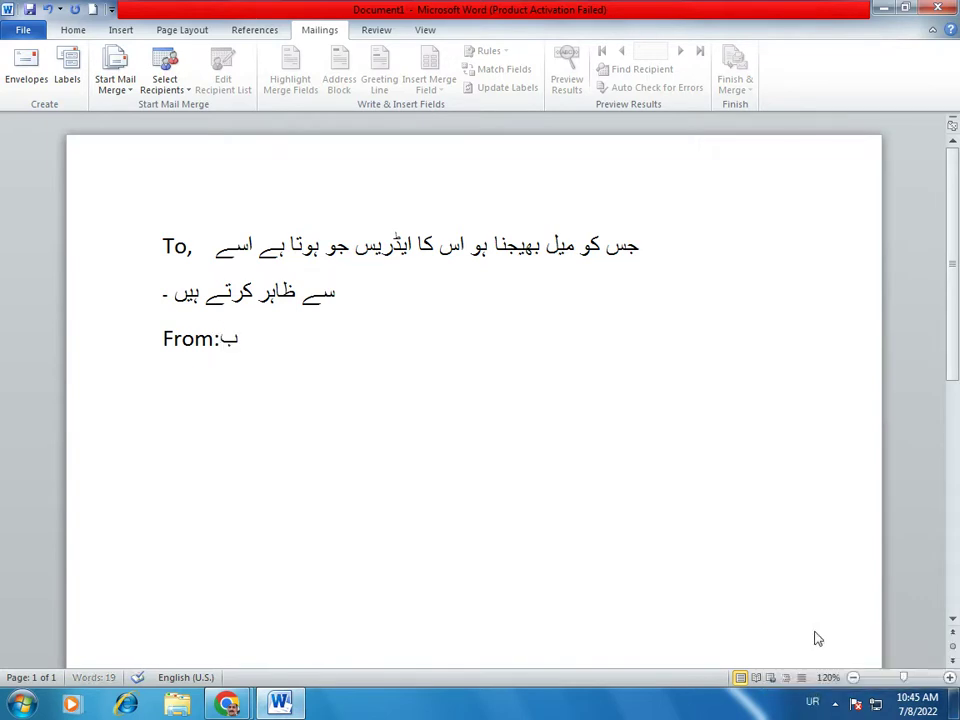
{"action": "type", "text": "ھیجنے و"}
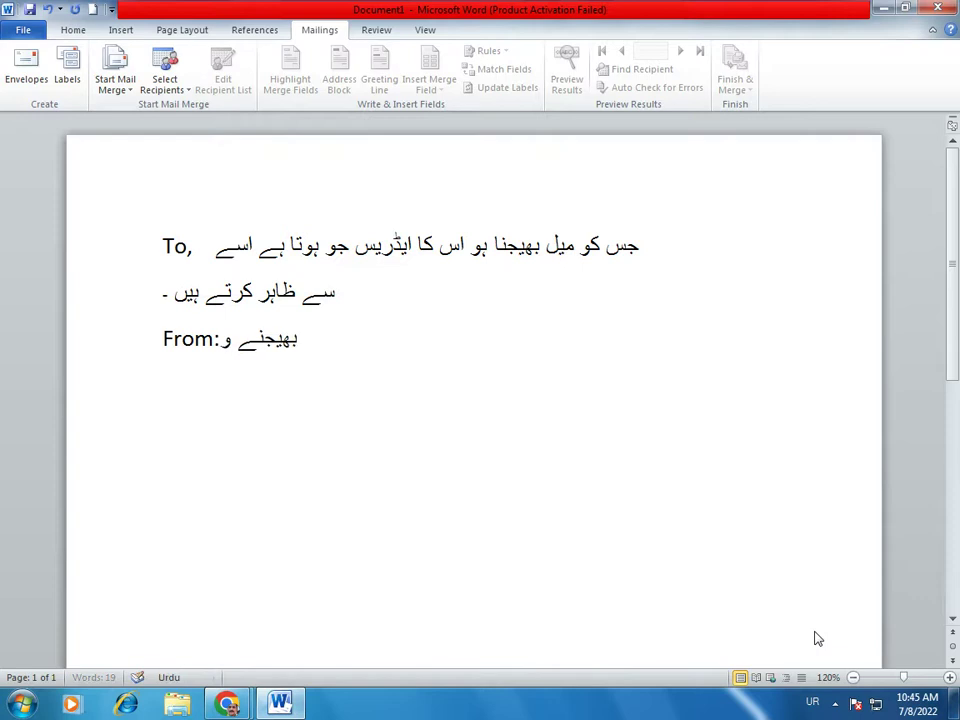
{"action": "type", "text": "الے کا نام و پتہ"}
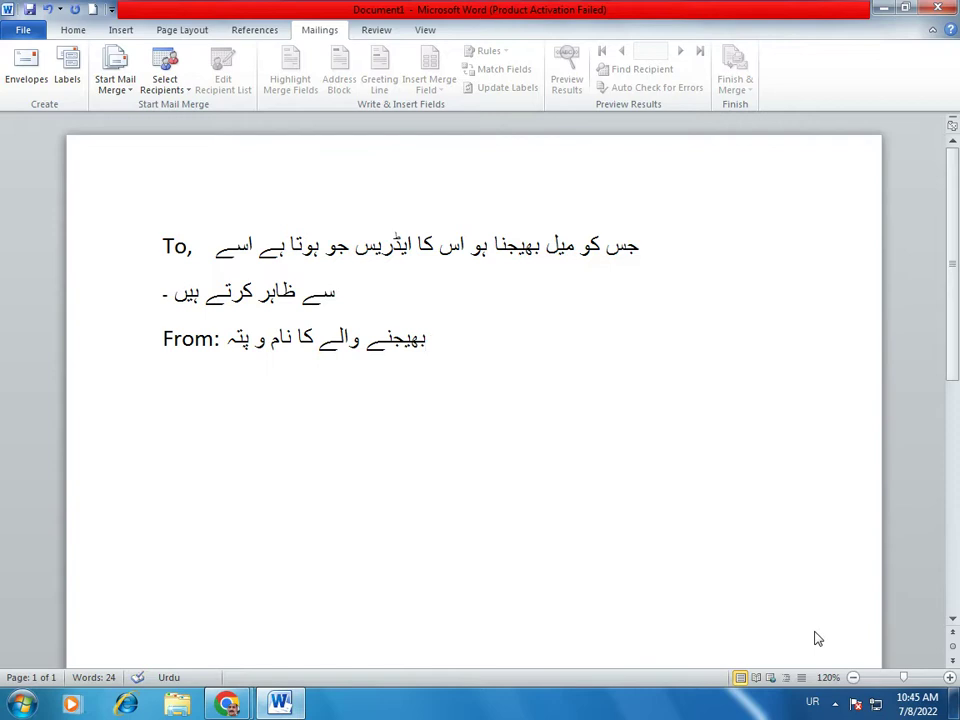
- Add a separator line of dashes across the page below the "From:" line
{"action": "key", "text": "Return"}
{"action": "type", "text": "-----------------------------"}
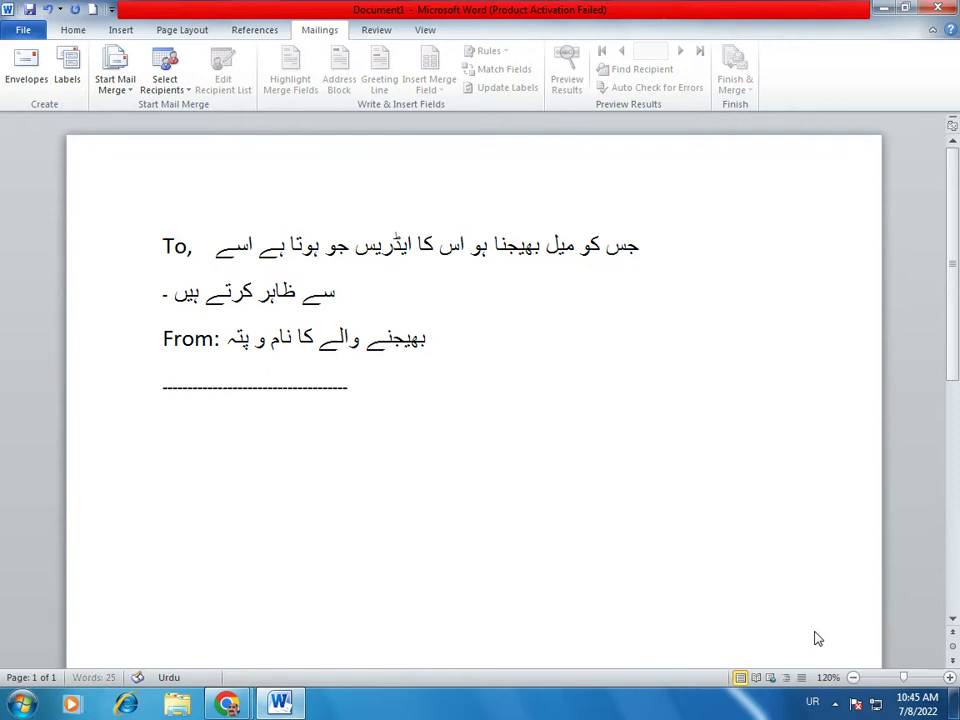
{"action": "type", "text": "------------------------------------------------------------------------------------"}
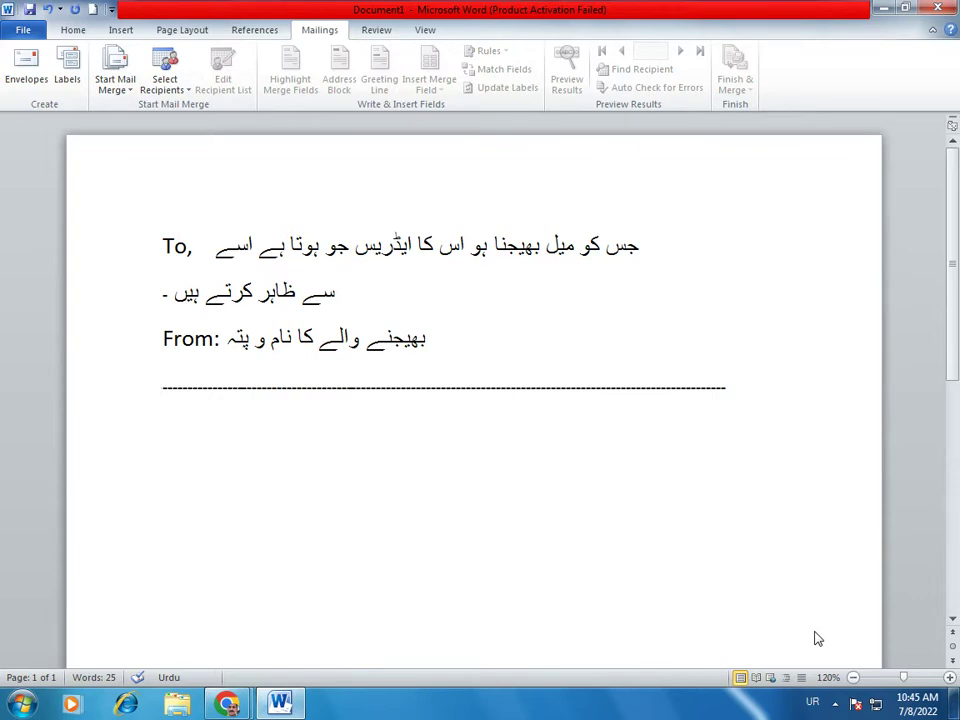
- Delete all the notes from the document and switch the input language to English (United States)
{"action": "key", "text": "ctrl+a"}
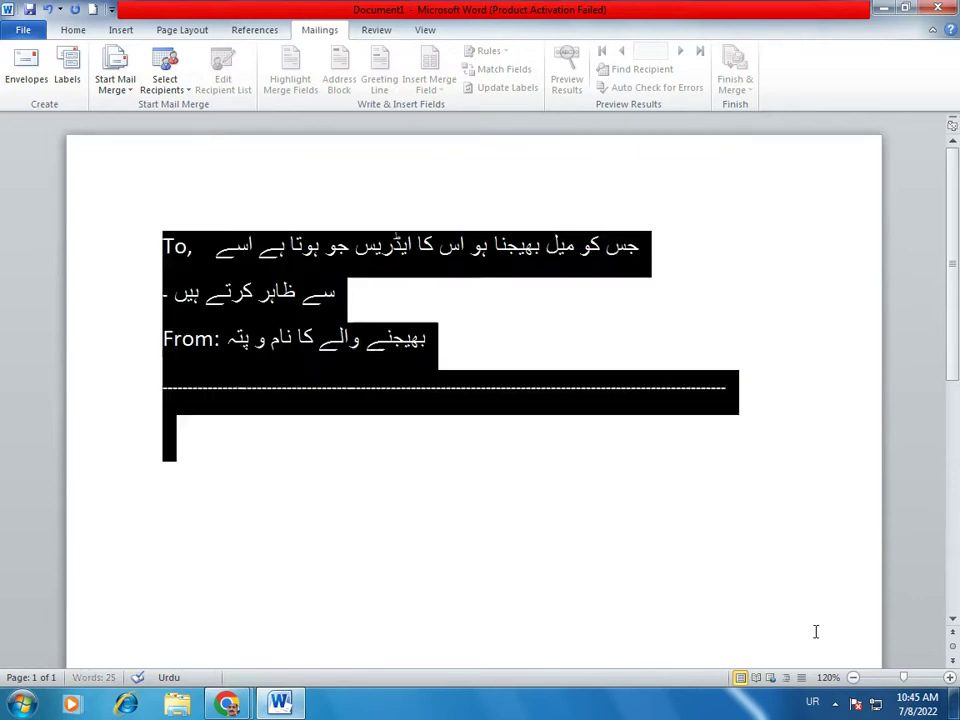
{"action": "key", "text": "Delete"}
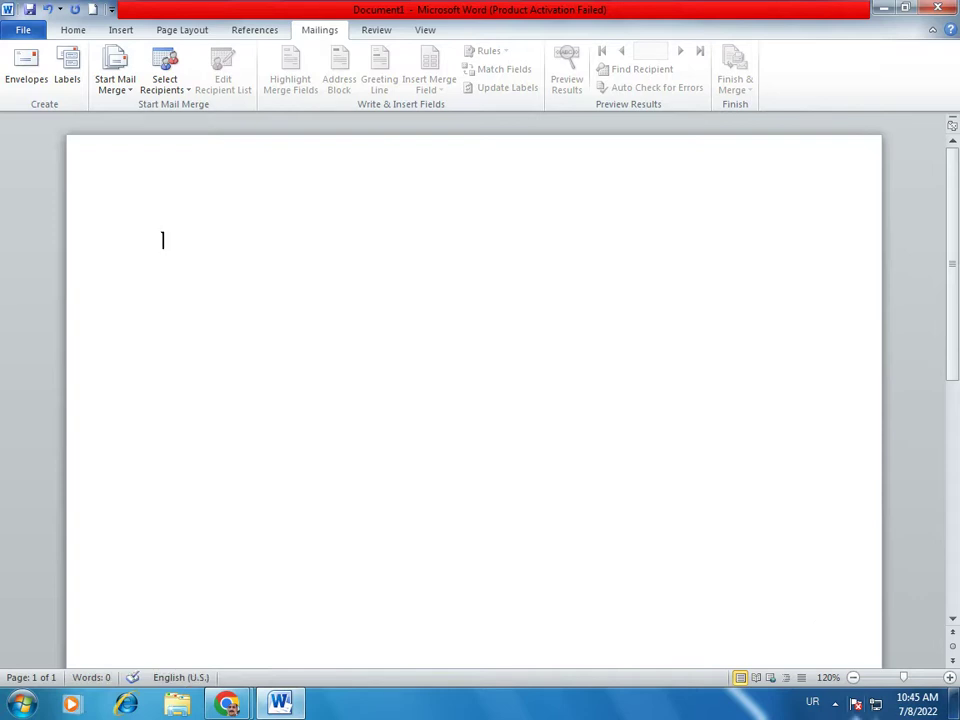
{"action": "left_click", "coordinate": [808, 705]}
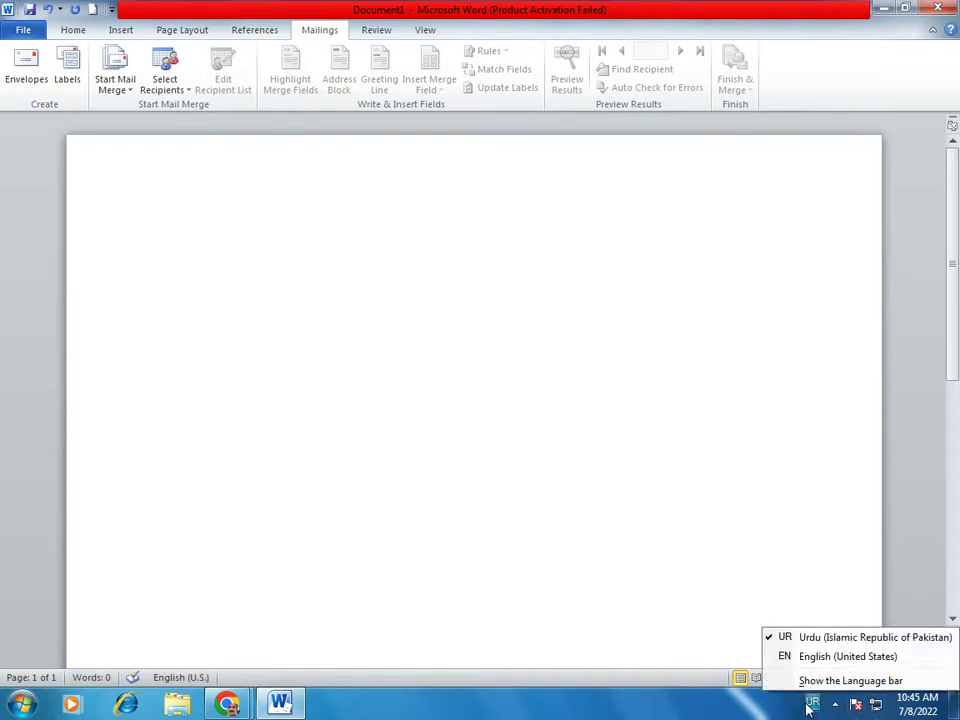
{"action": "left_click", "coordinate": [819, 654]}
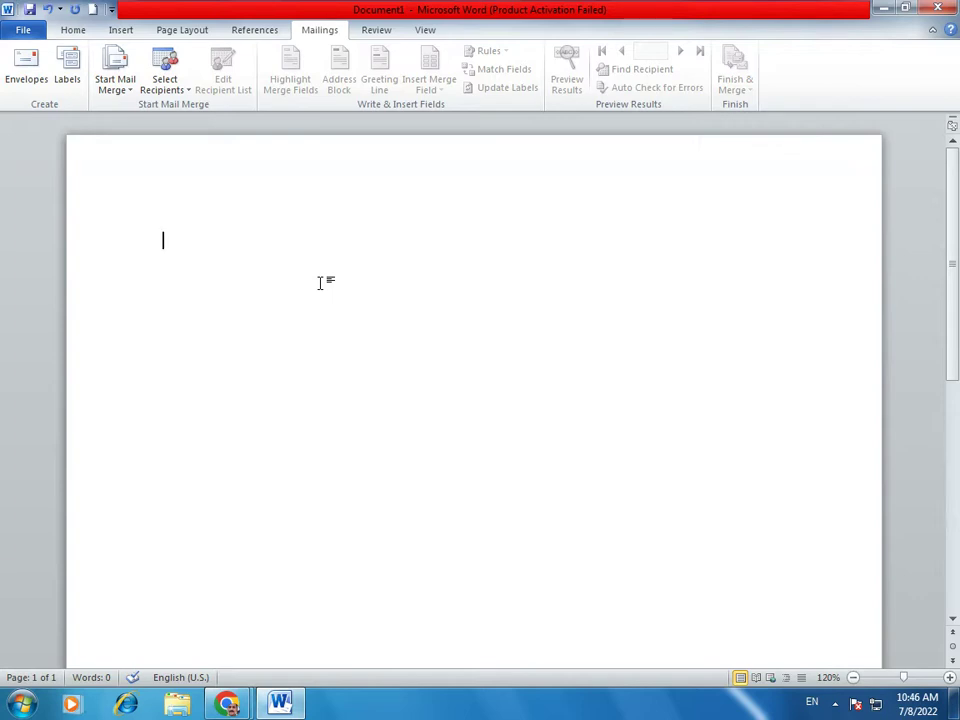
- Start a new envelope and enter "To" and "The Exective member" as the first two lines of the delivery address
{"action": "left_click", "coordinate": [14, 62]}
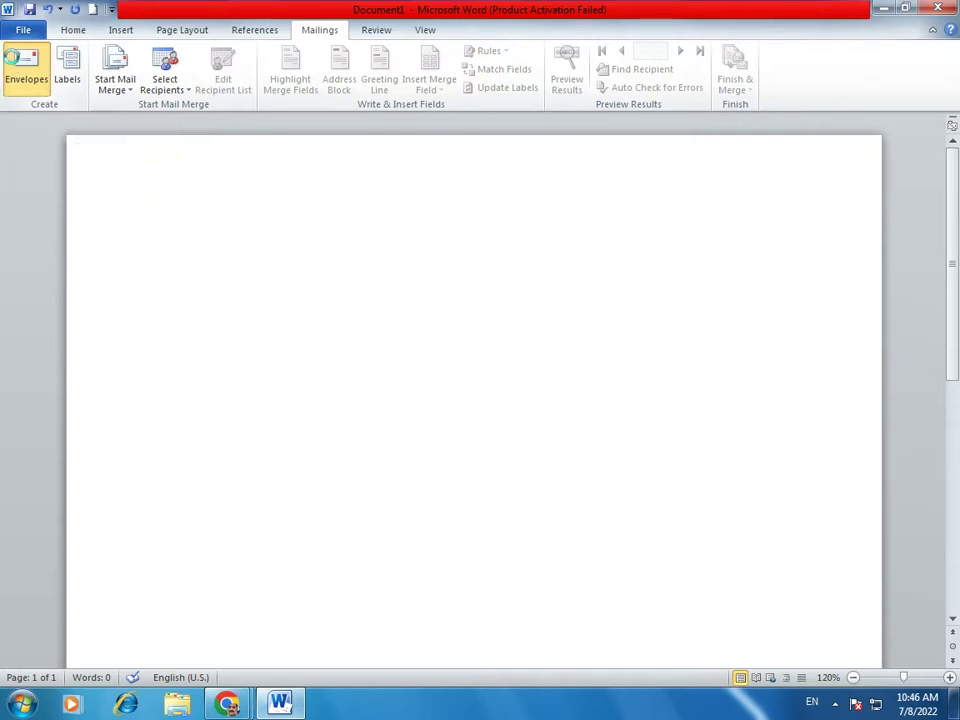
{"action": "left_click", "coordinate": [26, 66]}
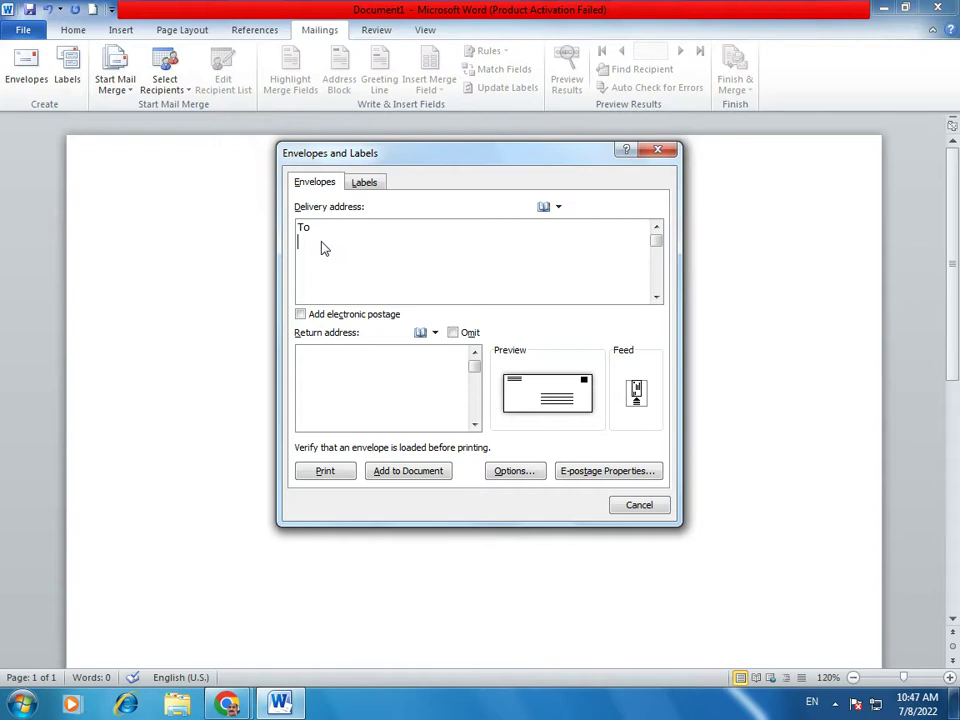
{"action": "type", "text": "Thsi"}
{"action": "key", "text": "BackSpace"}
{"action": "key", "text": "BackSpace"}
{"action": "type", "text": "e "}
{"action": "type", "text": "Fo"}
{"action": "type", "text": "ecti"}
{"action": "type", "text": "ve me"}
{"action": "type", "text": "ber"}
{"action": "key", "text": "BackSpace"}
{"action": "key", "text": "BackSpace"}
{"action": "key", "text": "BackSpace"}
{"action": "type", "text": "mber bo"}
{"action": "key", "text": "BackSpace"}
{"action": "key", "text": "BackSpace"}
{"action": "key", "text": "BackSpace"}
{"action": "key", "text": "Return"}
- Complete the delivery address with the lines "Board of Revenue" and "Lahore (Pakista)"
{"action": "type", "text": "Board of Revenue"}
{"action": "key", "text": "Return"}
{"action": "type", "text": "Lahore (Pakia"}
{"action": "key", "text": "BackSpace"}
{"action": "key", "text": "BackSpace"}
{"action": "type", "text": "ista)"}
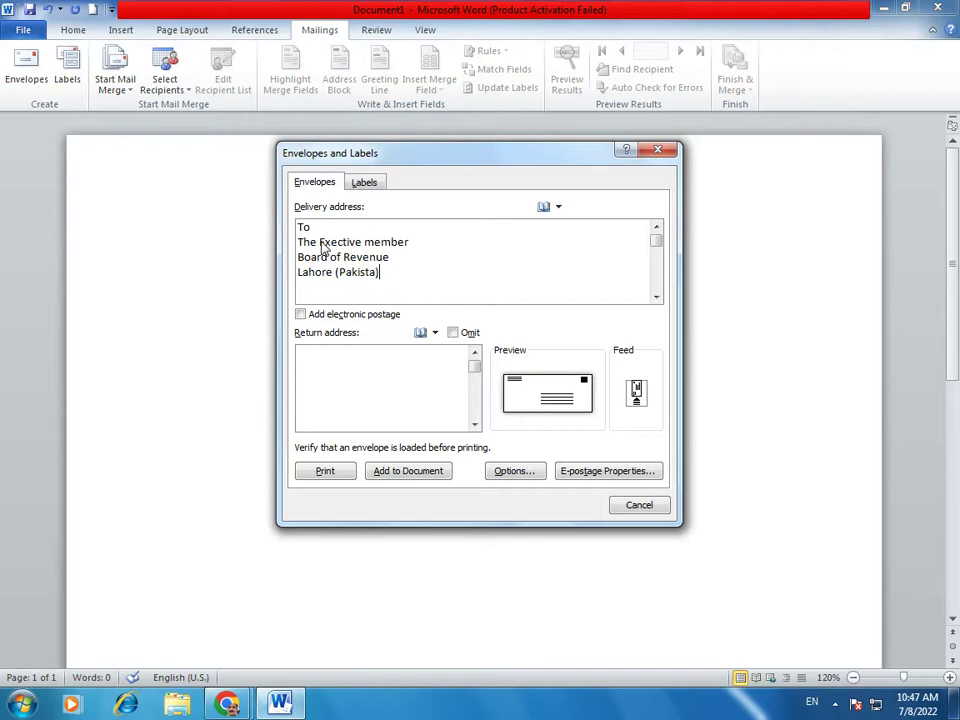
- Enter the return address as "From:", "Victorian Institutre of Information Technology," and "Sahiwal (Pakistan)" on separate lines
{"action": "left_click", "coordinate": [336, 362]}
{"action": "type", "text": "From:"}
{"action": "key", "text": "Return"}
{"action": "type", "text": "Victr"}
{"action": "key", "text": "BackSpace"}
{"action": "type", "text": "o"}
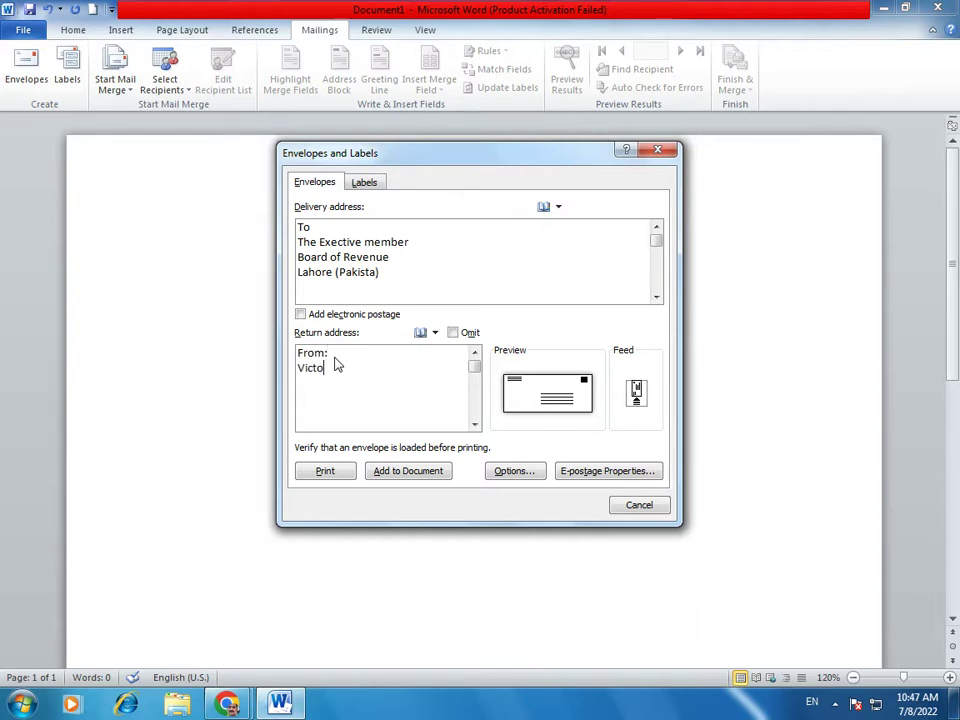
{"action": "type", "text": "ria Institutre of Information"}
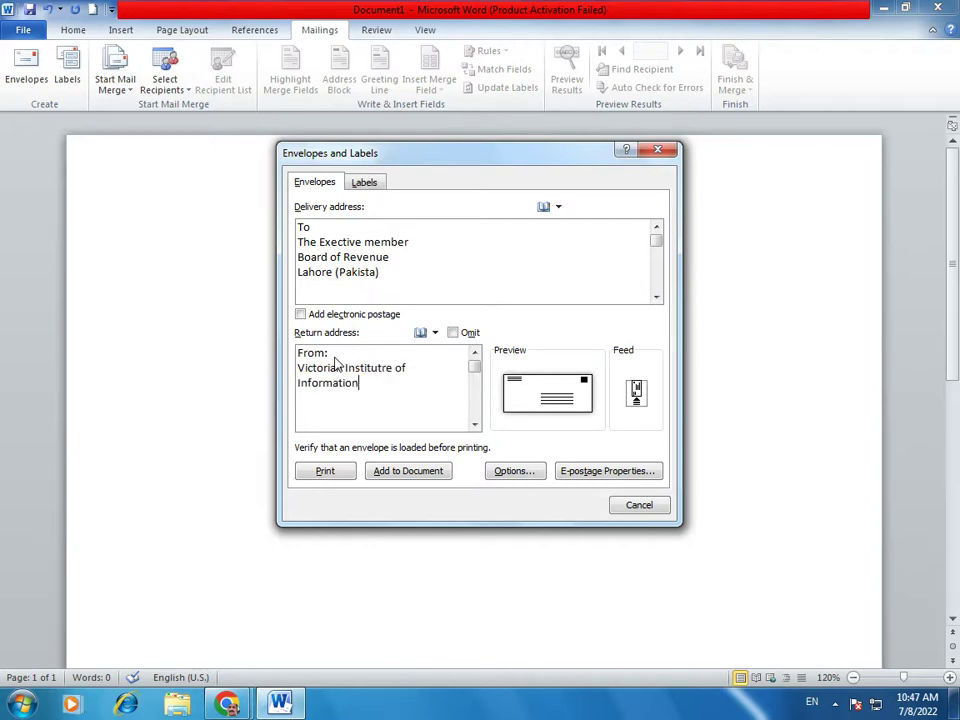
{"action": "type", "text": " Technology,"}
{"action": "key", "text": "Return"}
{"action": "type", "text": "Sahi"}
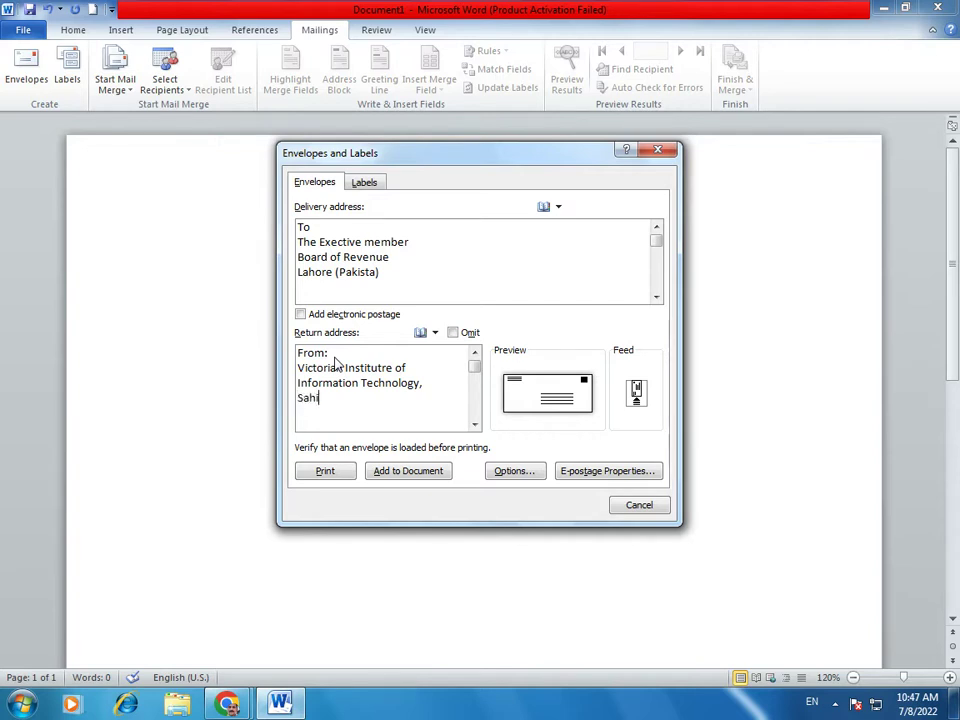
{"action": "type", "text": "wal (Pakistan)"}
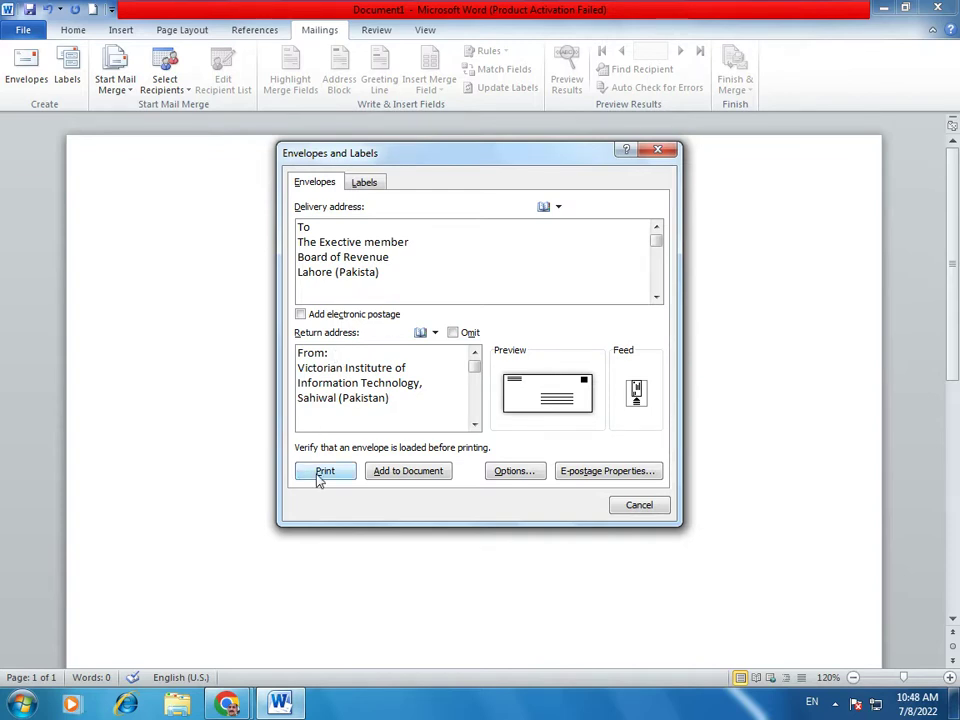
- Add the envelope to the document and save its return address as the default
{"action": "left_click", "coordinate": [396, 474]}
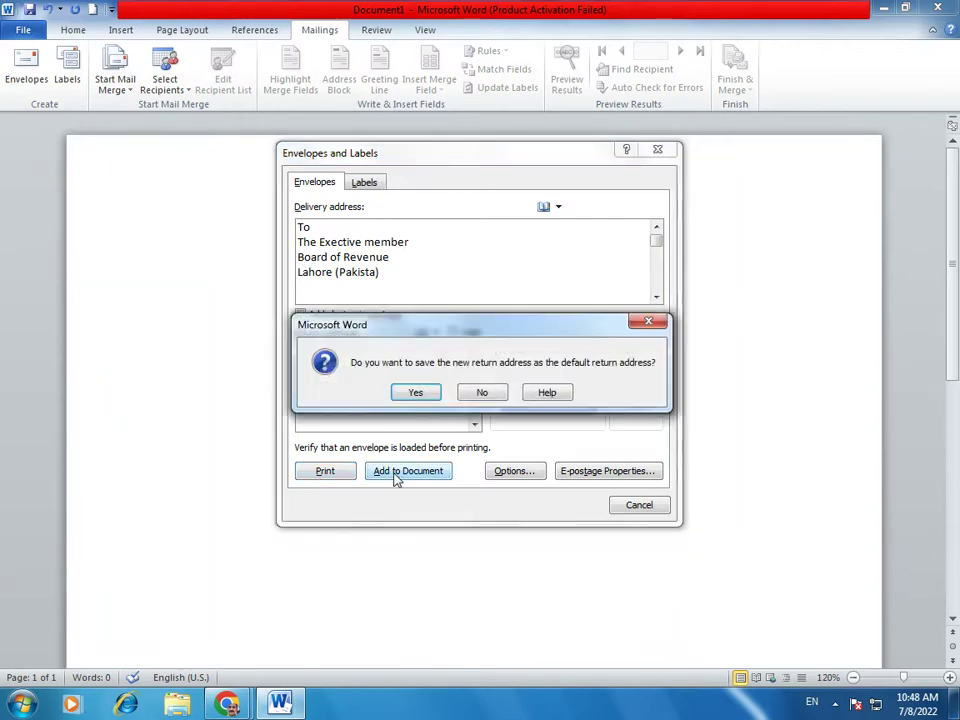
{"action": "left_click", "coordinate": [418, 395]}
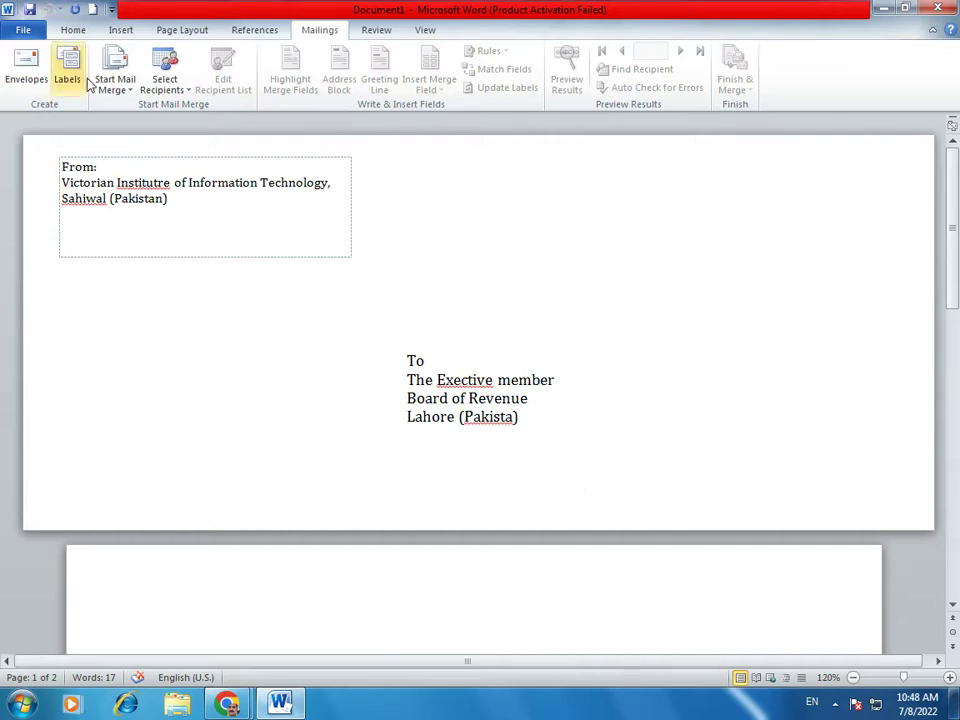
- Reopen the envelope settings and print the envelope
{"action": "left_click", "coordinate": [38, 68]}
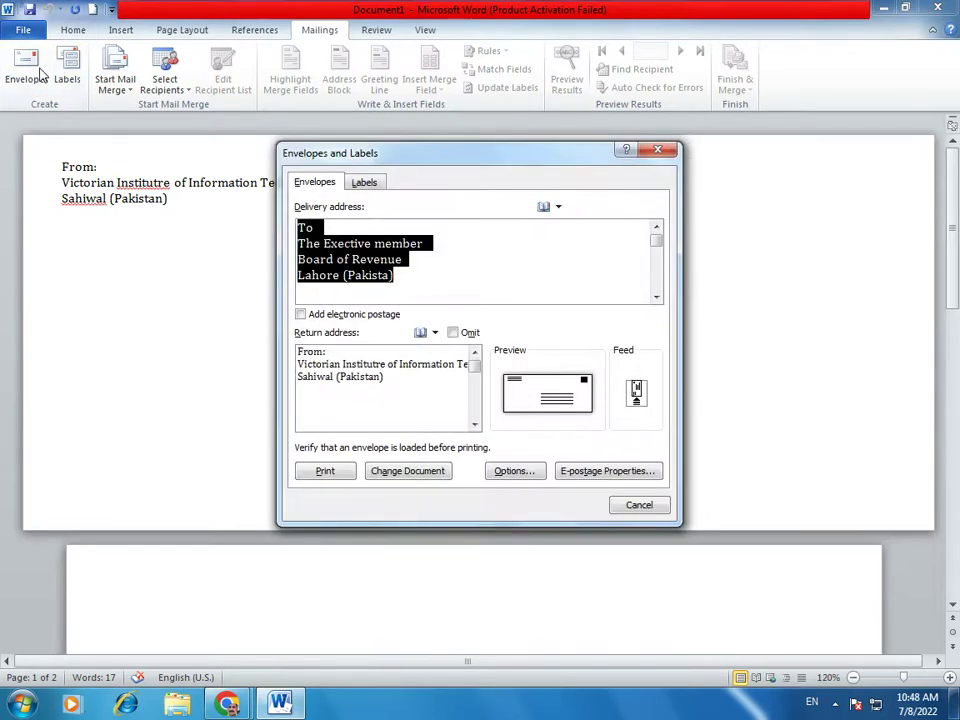
{"action": "left_click", "coordinate": [353, 377]}
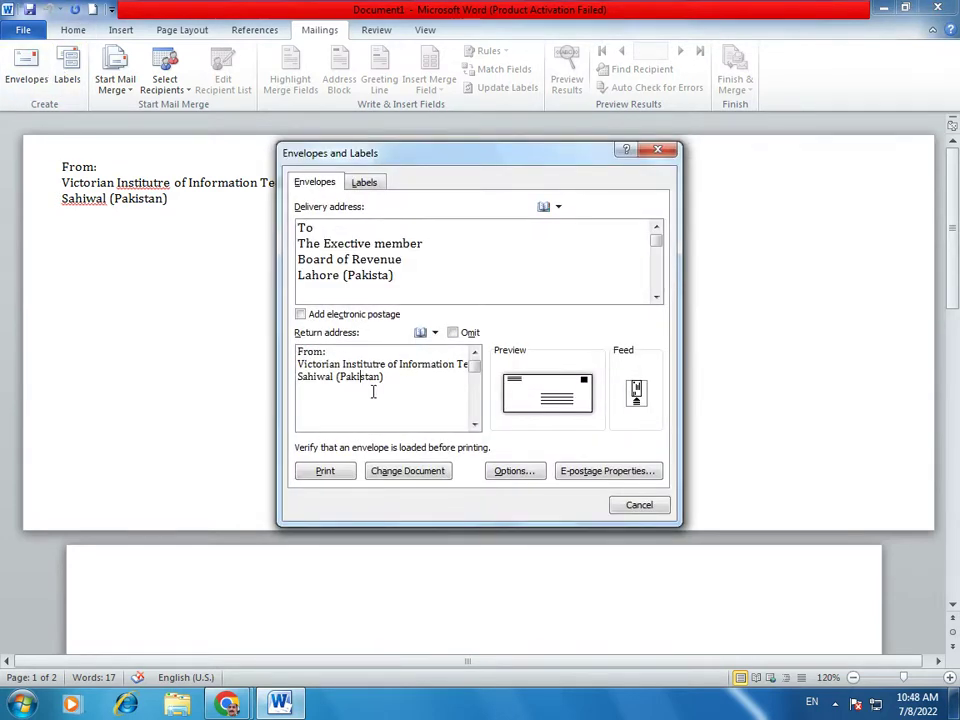
{"action": "left_click", "coordinate": [327, 471]}
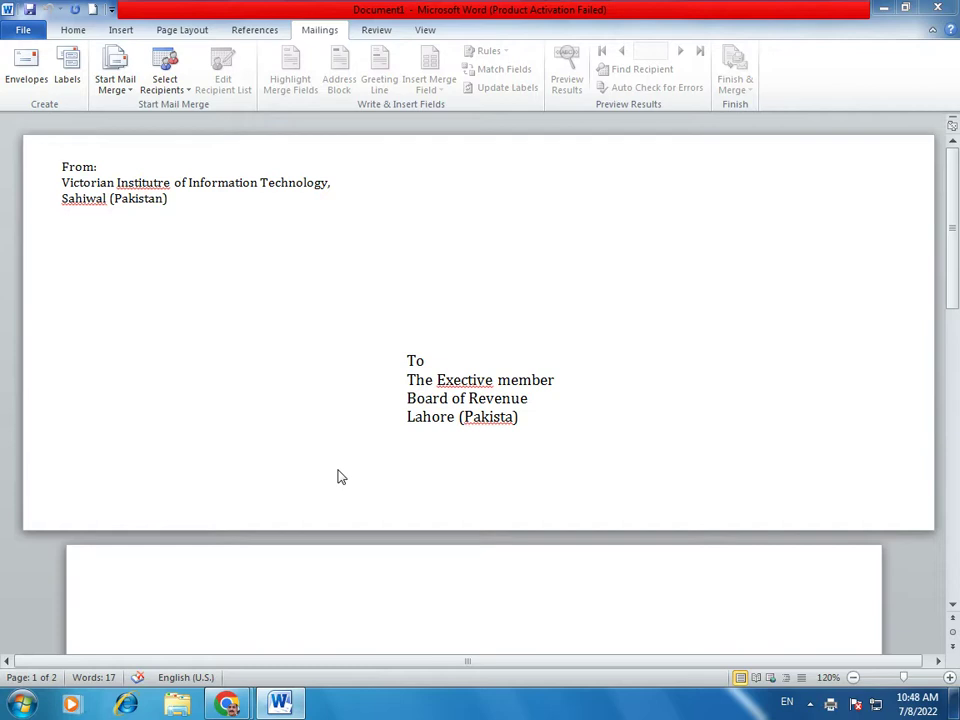
- Check the active printer's queue for the envelope print job and close the queue
{"action": "right_click", "coordinate": [831, 709]}
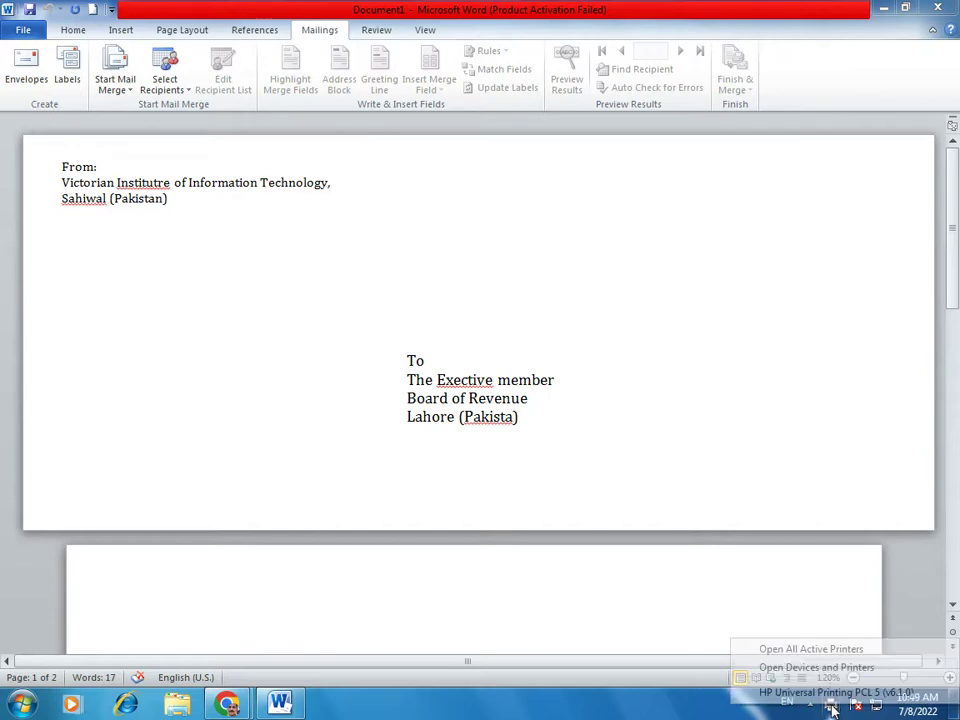
{"action": "left_click", "coordinate": [818, 650]}
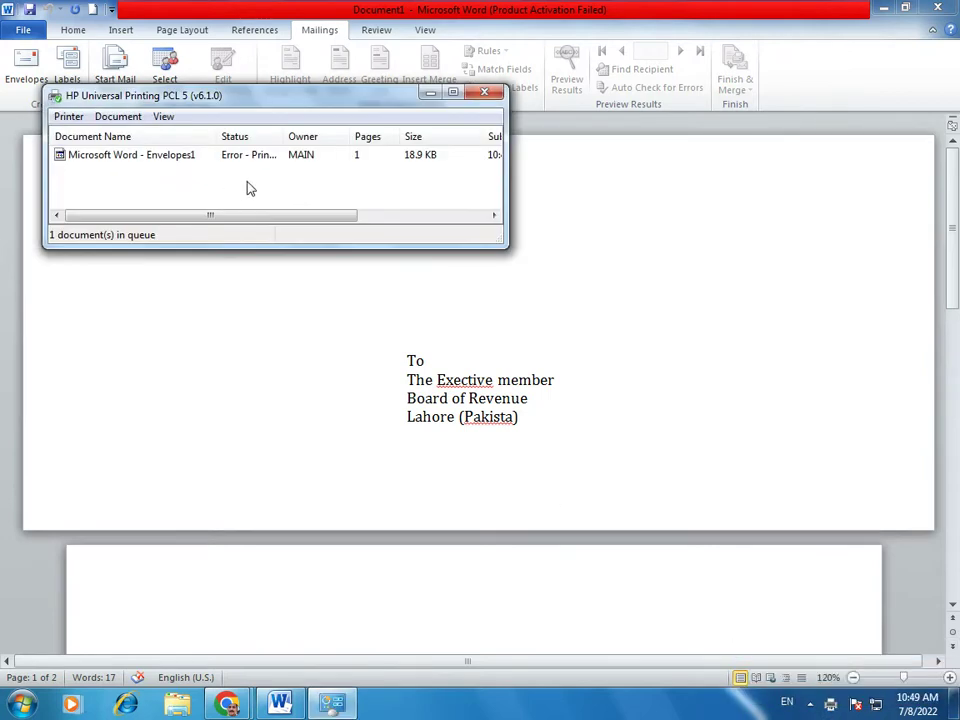
{"action": "left_click", "coordinate": [161, 157]}
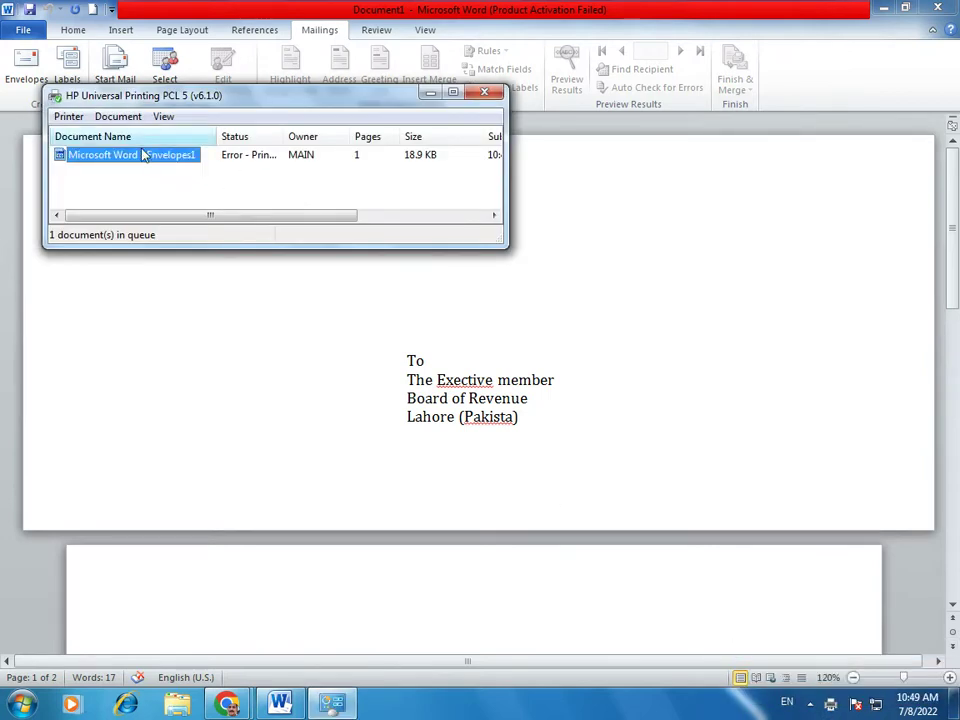
{"action": "left_click", "coordinate": [484, 92]}
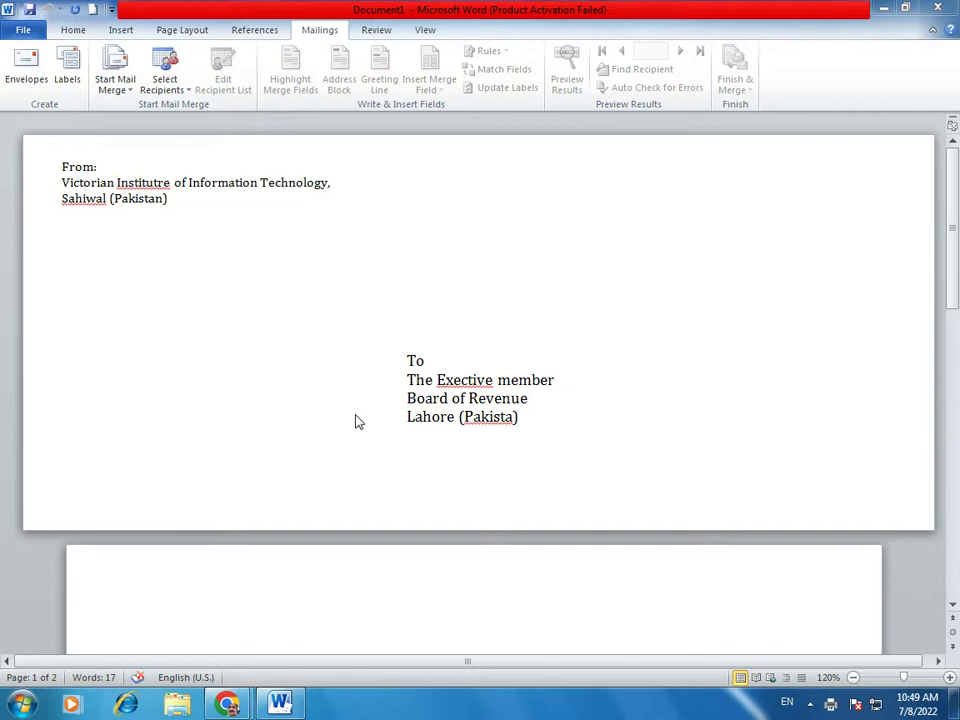
- Look over the label settings, cancel them, and highlight the delivery address on the envelope page for reference
{"action": "left_click", "coordinate": [68, 66]}
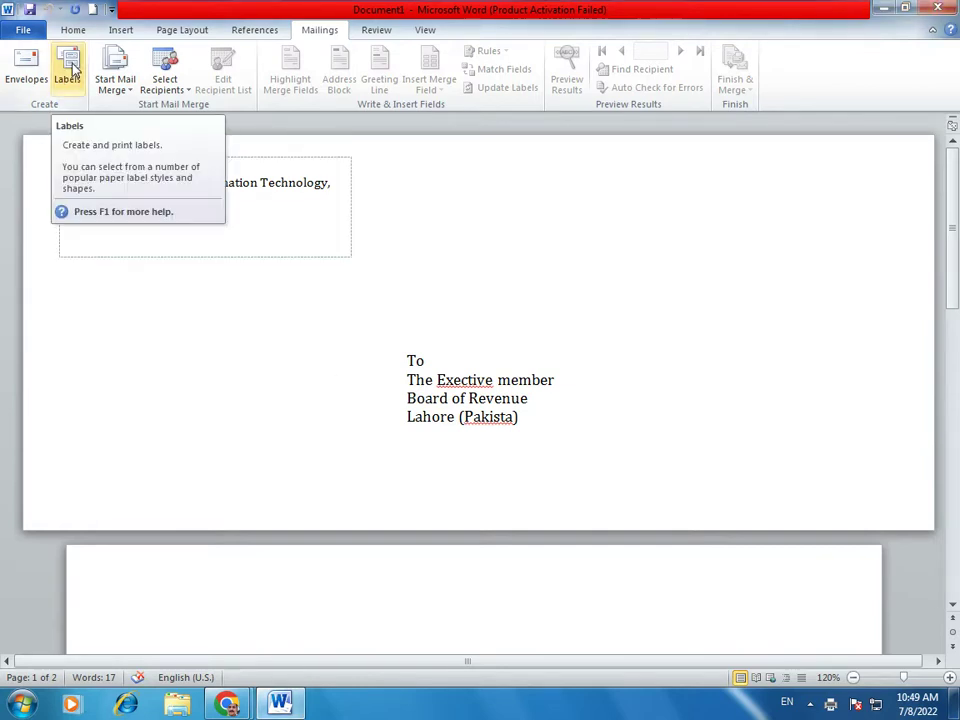
{"action": "left_click", "coordinate": [68, 66]}
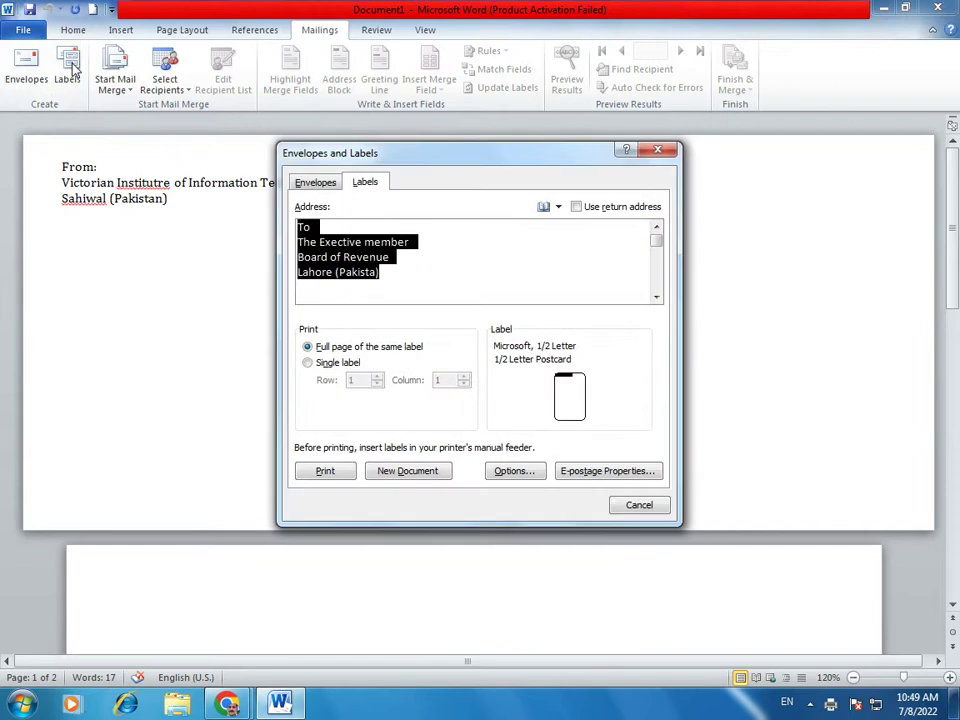
{"action": "left_click", "coordinate": [639, 505]}
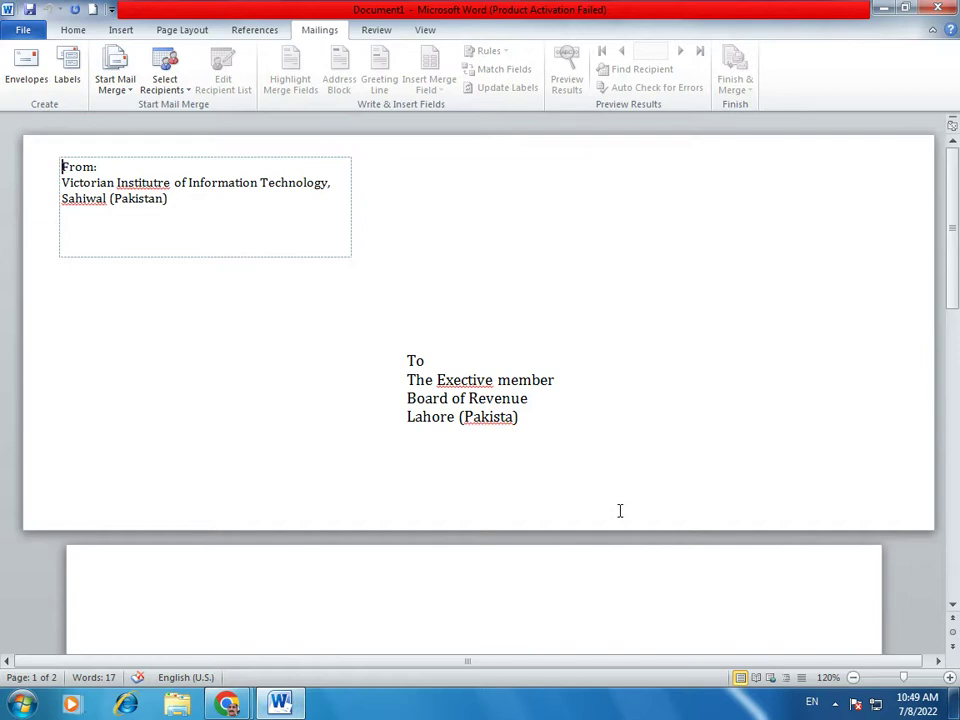
{"action": "left_click_drag", "start_coordinate": [405, 362], "coordinate": [555, 425]}
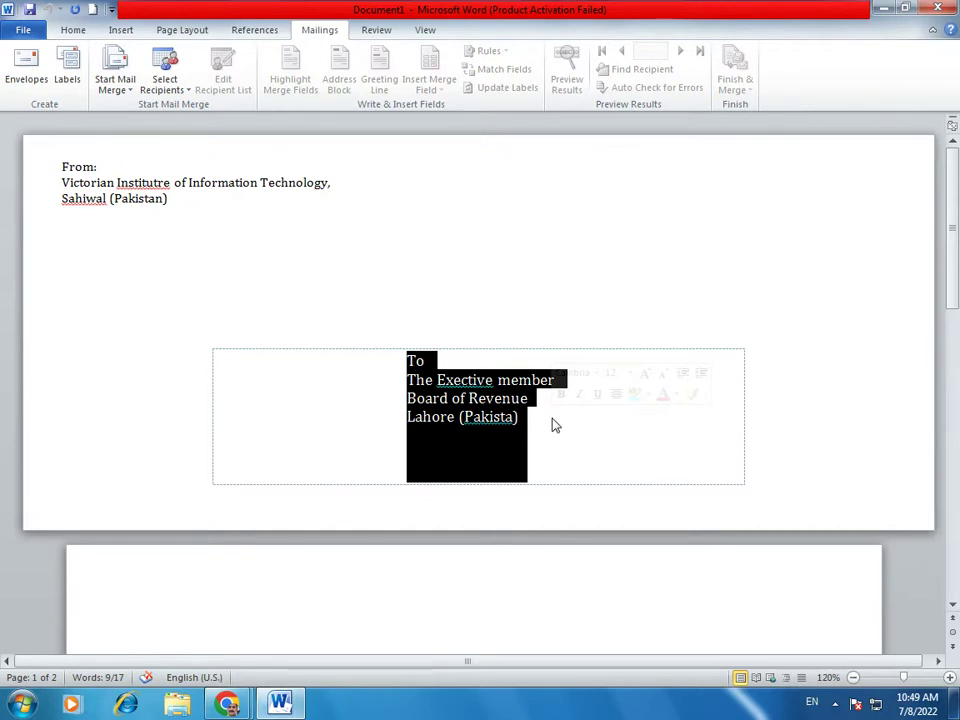
{"action": "left_click", "coordinate": [379, 298]}
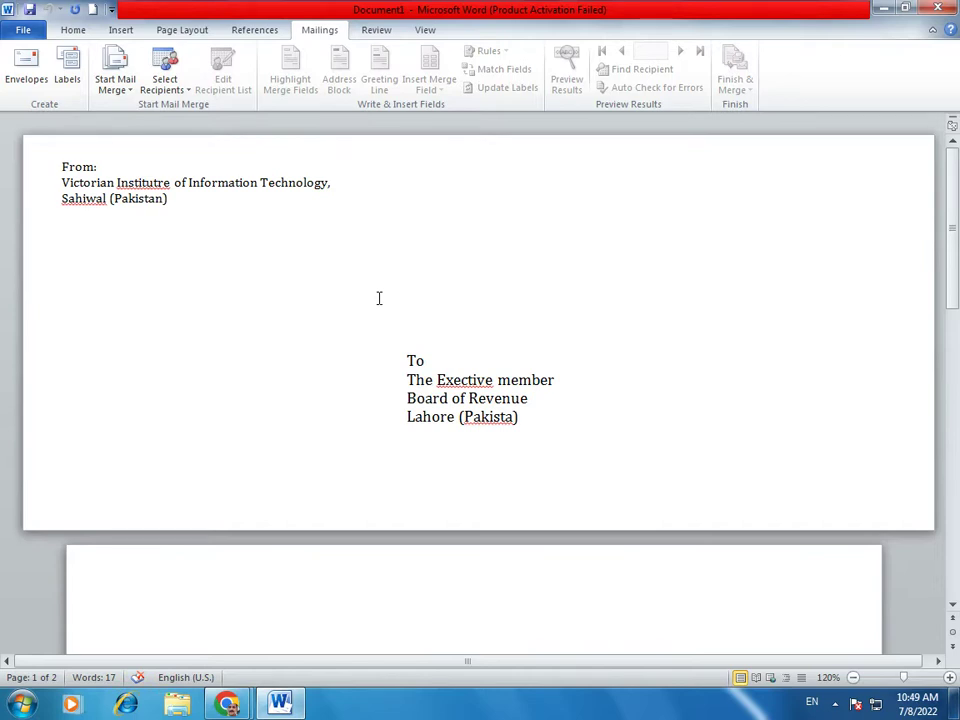
- Reopen the label settings and compare the label address with the envelope's delivery and return addresses
{"action": "left_click", "coordinate": [69, 66]}
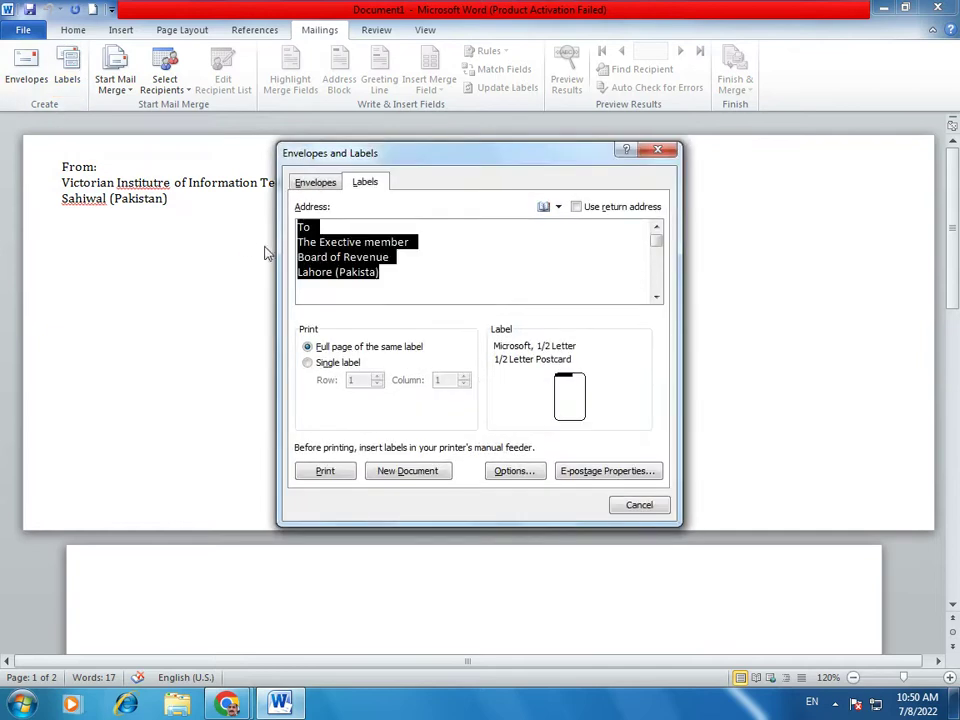
{"action": "triple_click", "coordinate": [432, 292]}
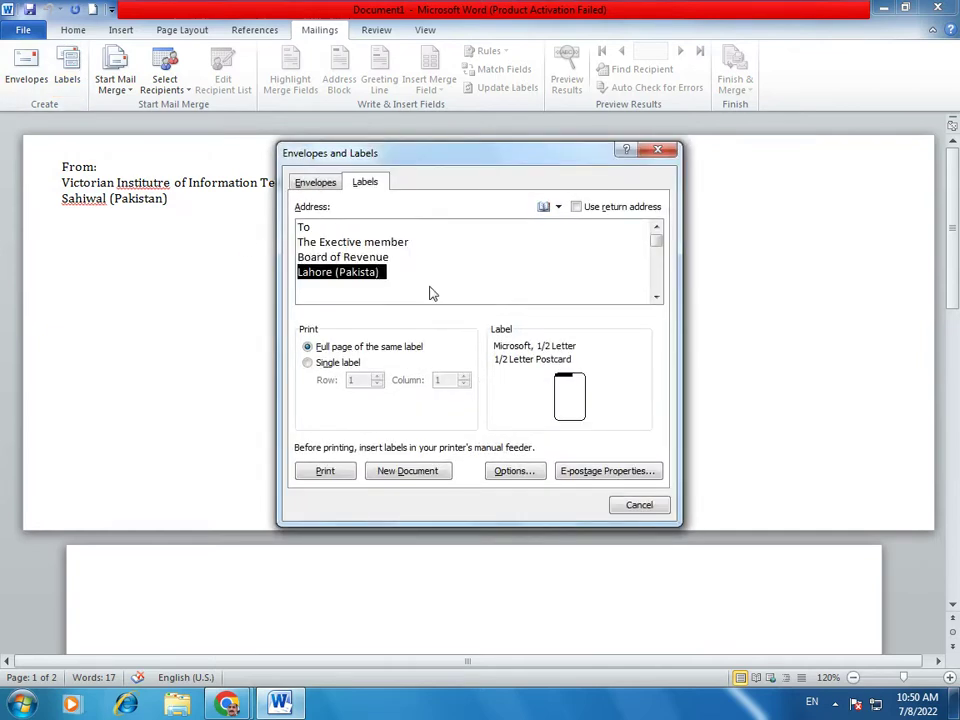
{"action": "left_click", "coordinate": [391, 286]}
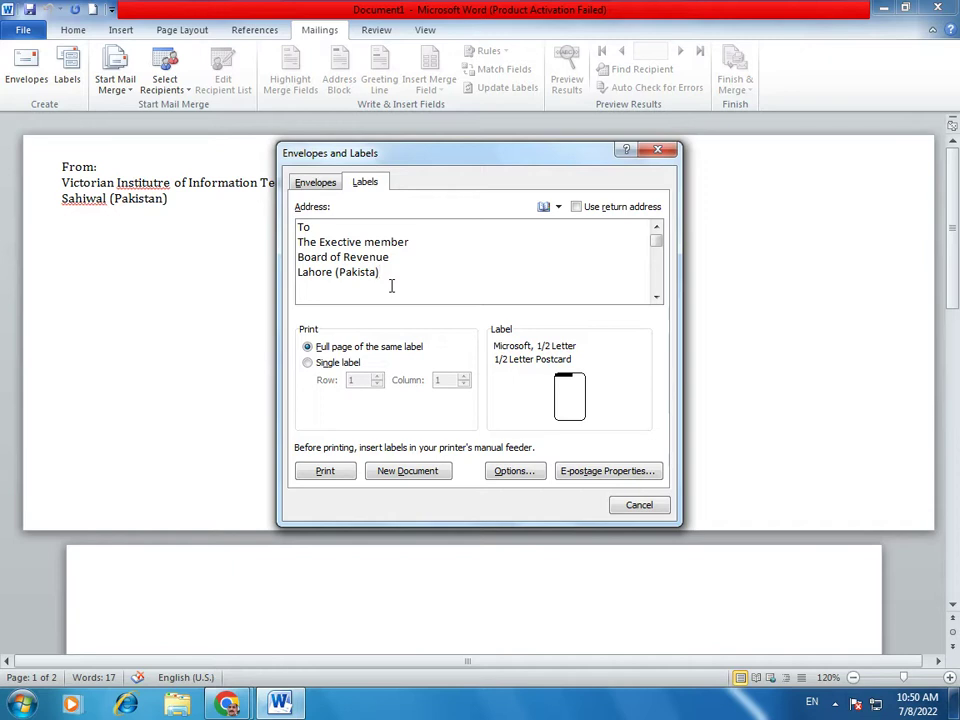
{"action": "left_click", "coordinate": [315, 182]}
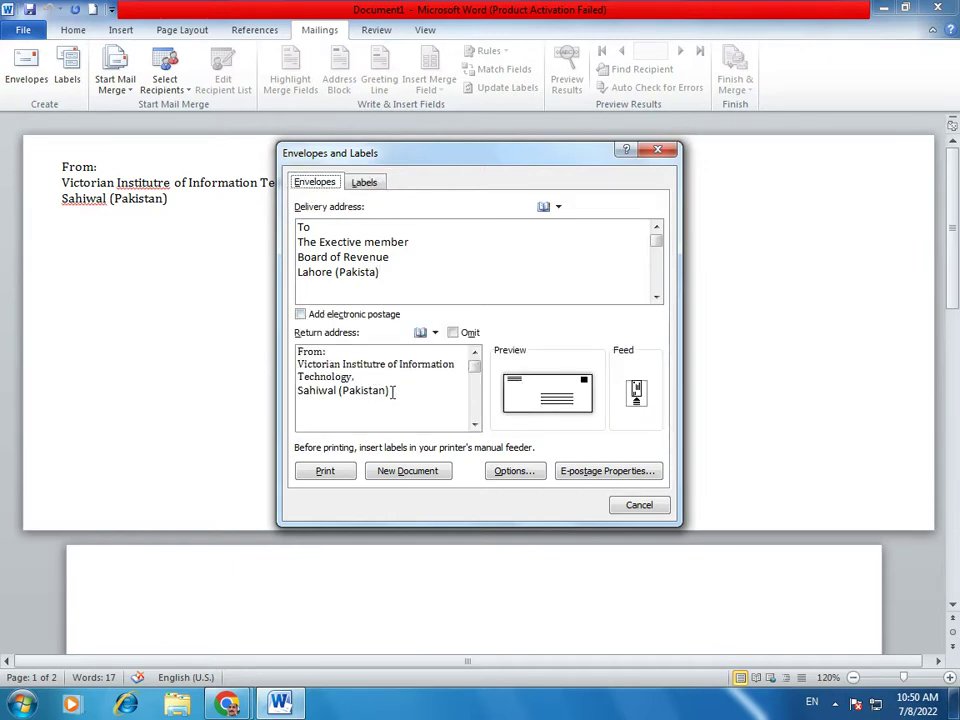
{"action": "left_click", "coordinate": [366, 182]}
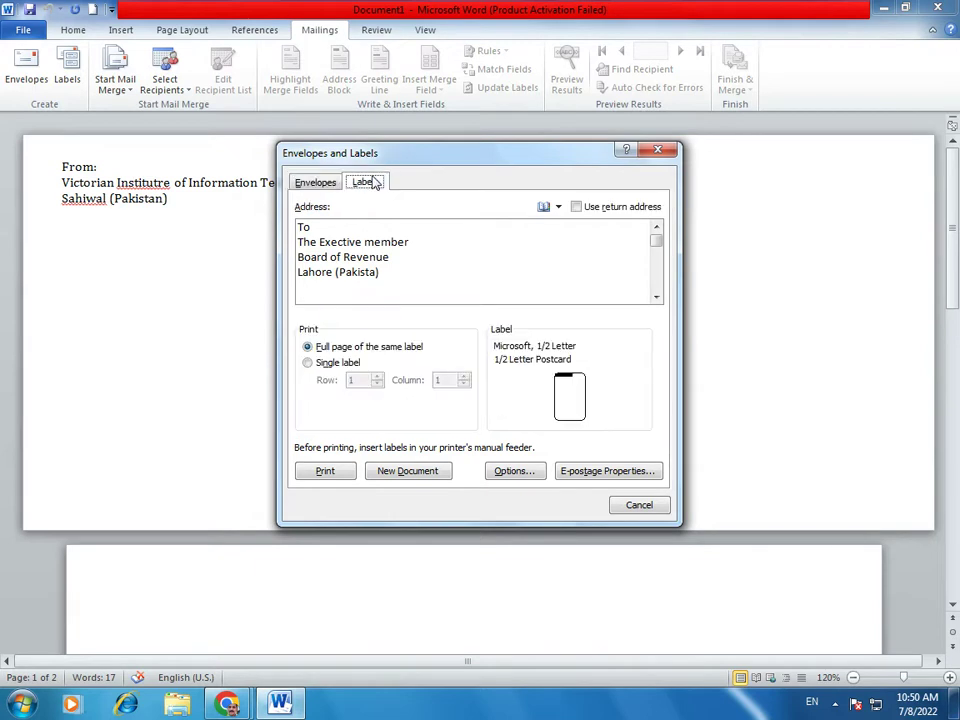
{"action": "left_click", "coordinate": [313, 184]}
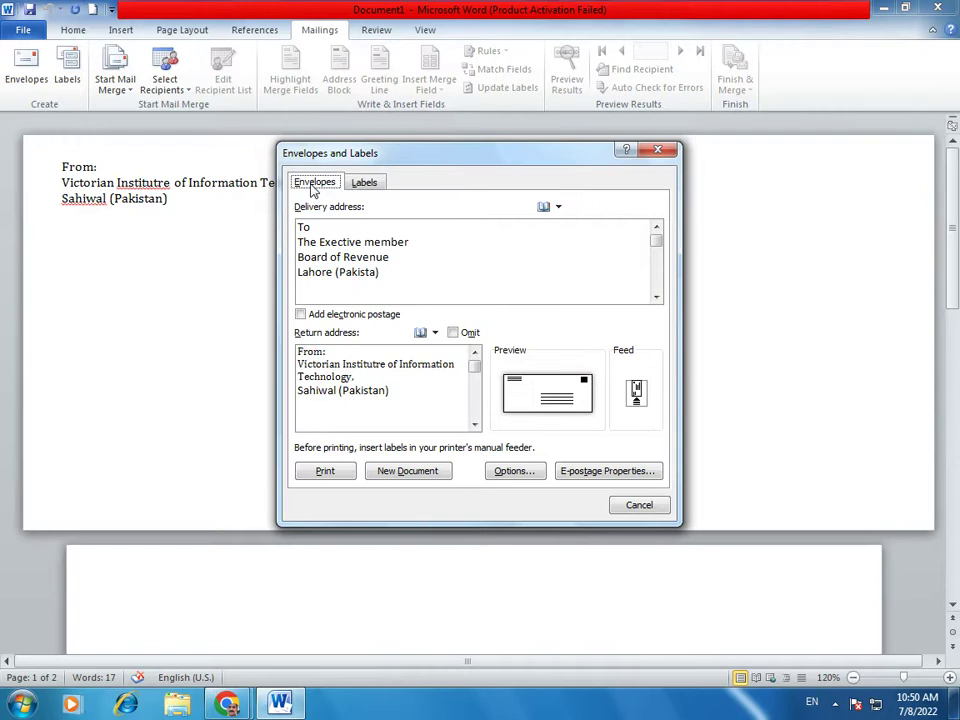
- Set the address label to print as a single label instead of a full page
{"action": "left_click", "coordinate": [371, 187]}
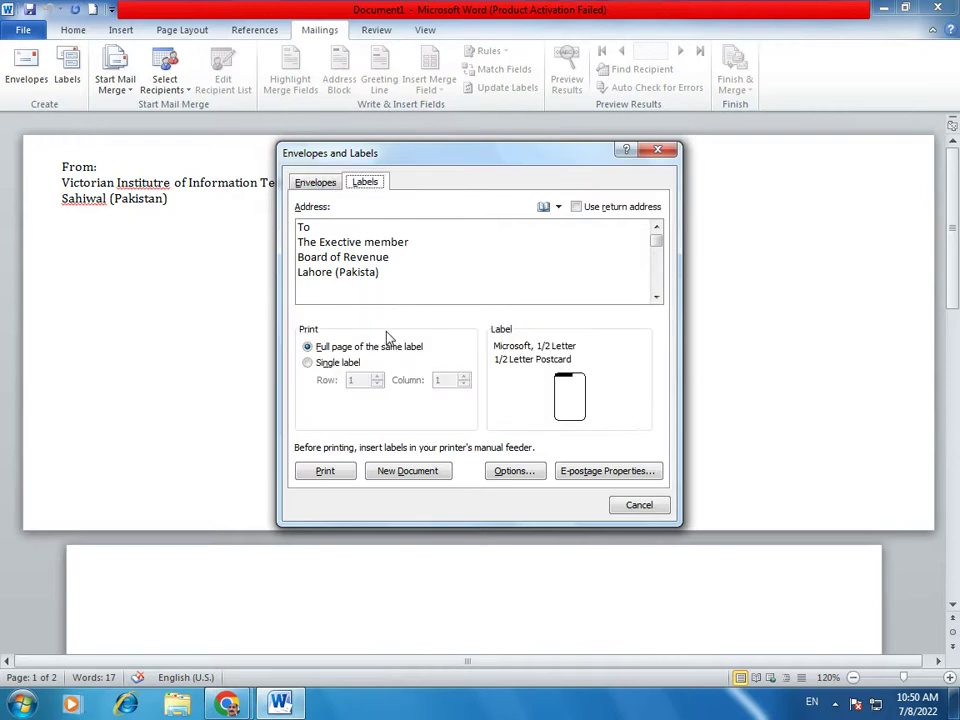
{"action": "left_click", "coordinate": [309, 364]}
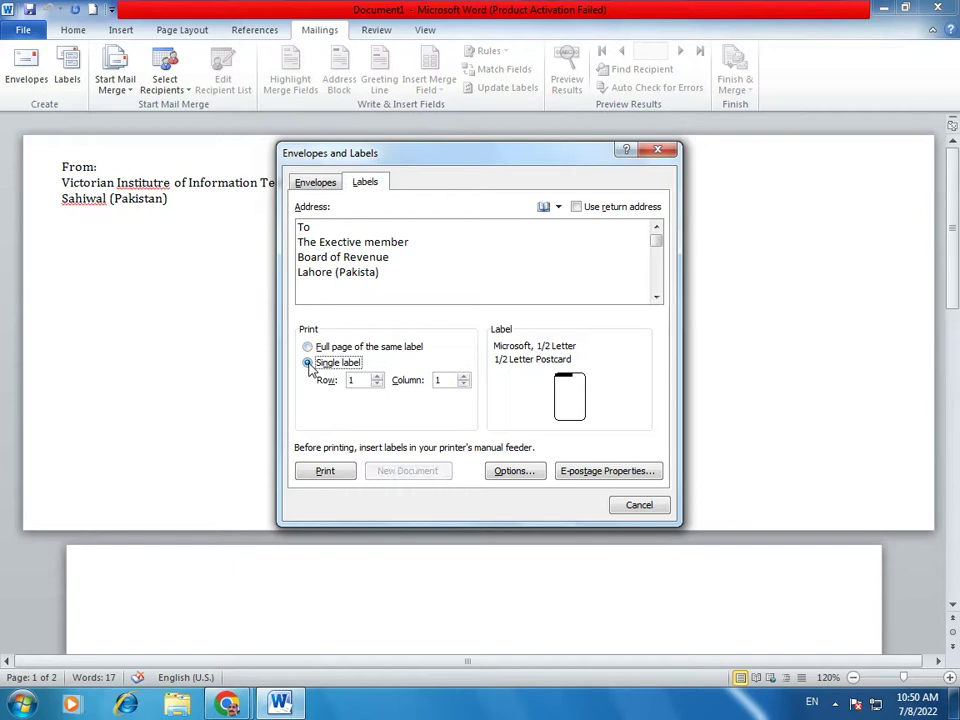
- Switch label printing to a full page and back to a single label, trying the row and column settings
{"action": "left_click", "coordinate": [323, 349]}
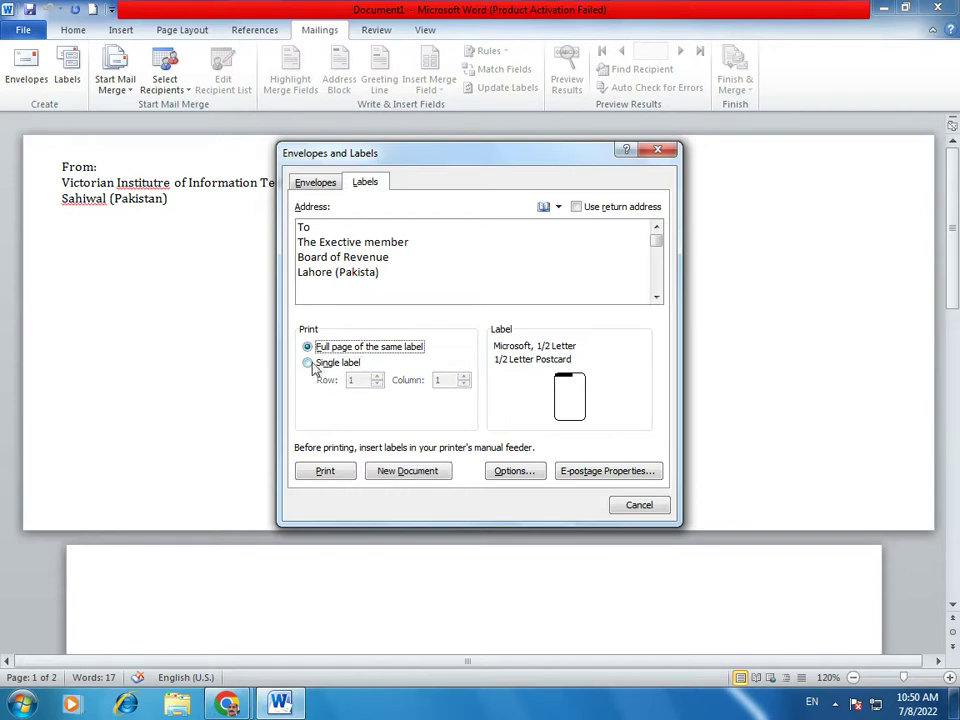
{"action": "left_click", "coordinate": [313, 365]}
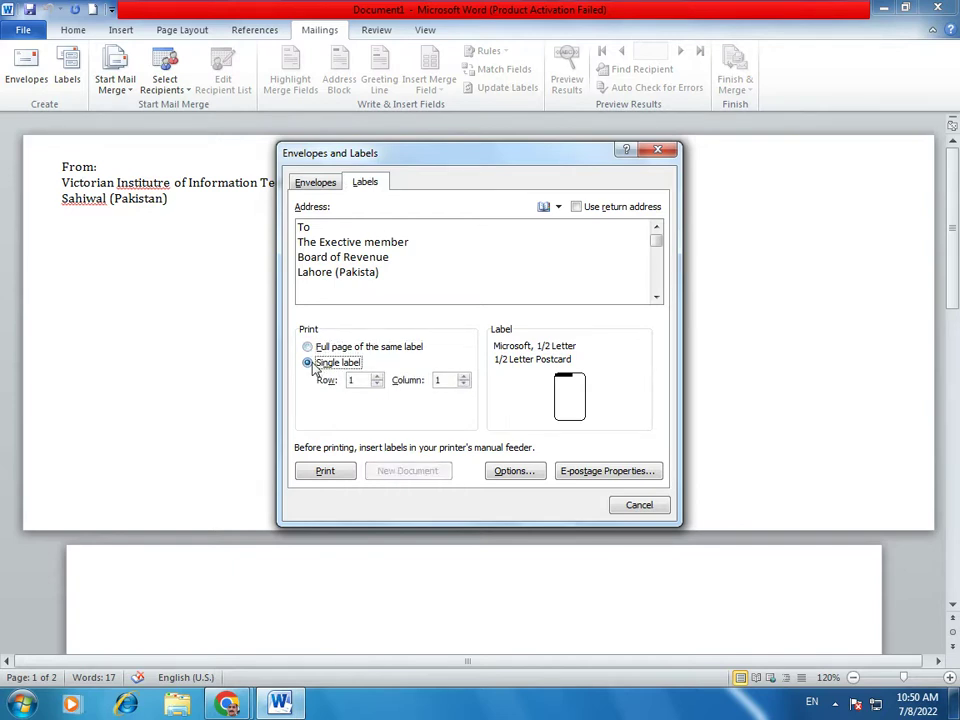
{"action": "left_click", "coordinate": [377, 380]}
{"action": "left_click", "coordinate": [464, 378]}
- Open the label options and examine the product numbers offered for the Microsoft label vendor
{"action": "left_click", "coordinate": [517, 471]}
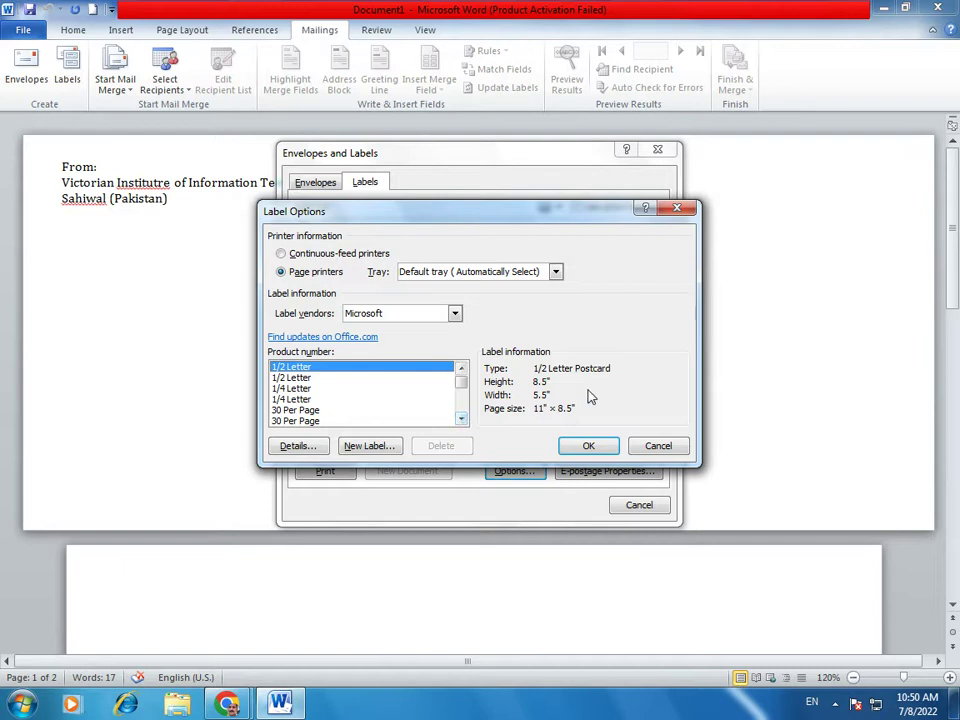
{"action": "scroll", "coordinate": [462, 422], "scroll_direction": "down", "scroll_amount": 1}
{"action": "left_click", "coordinate": [461, 420]}
{"action": "left_click", "coordinate": [461, 420]}
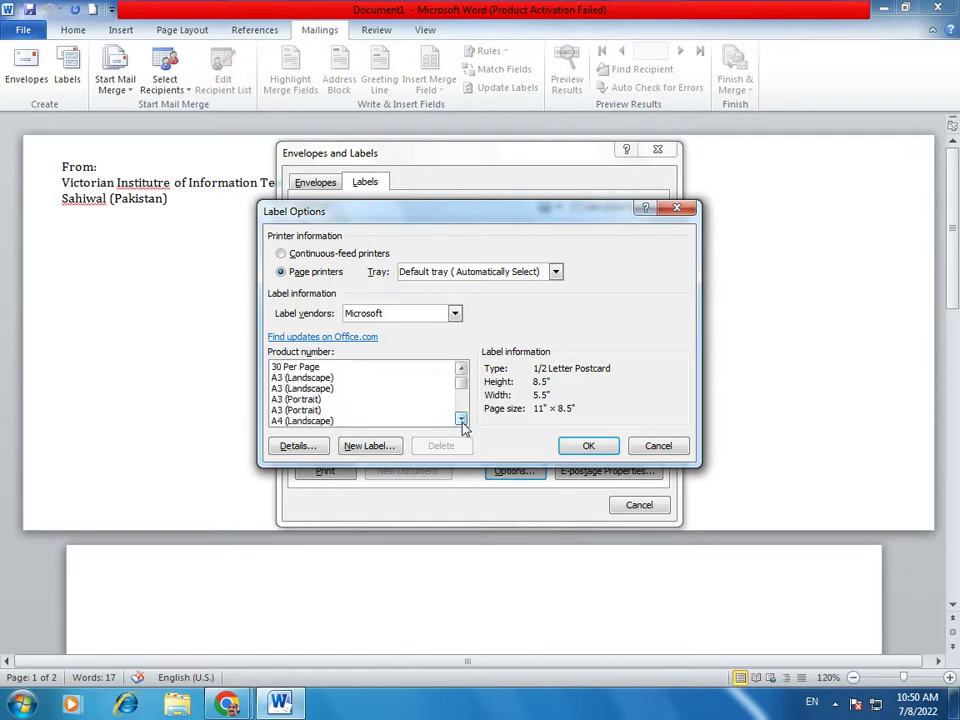
{"action": "left_click", "coordinate": [461, 420]}
{"action": "left_click", "coordinate": [461, 420]}
{"action": "left_click", "coordinate": [461, 420]}
{"action": "left_click", "coordinate": [461, 420]}
{"action": "left_click", "coordinate": [461, 420]}
{"action": "left_click", "coordinate": [461, 420]}
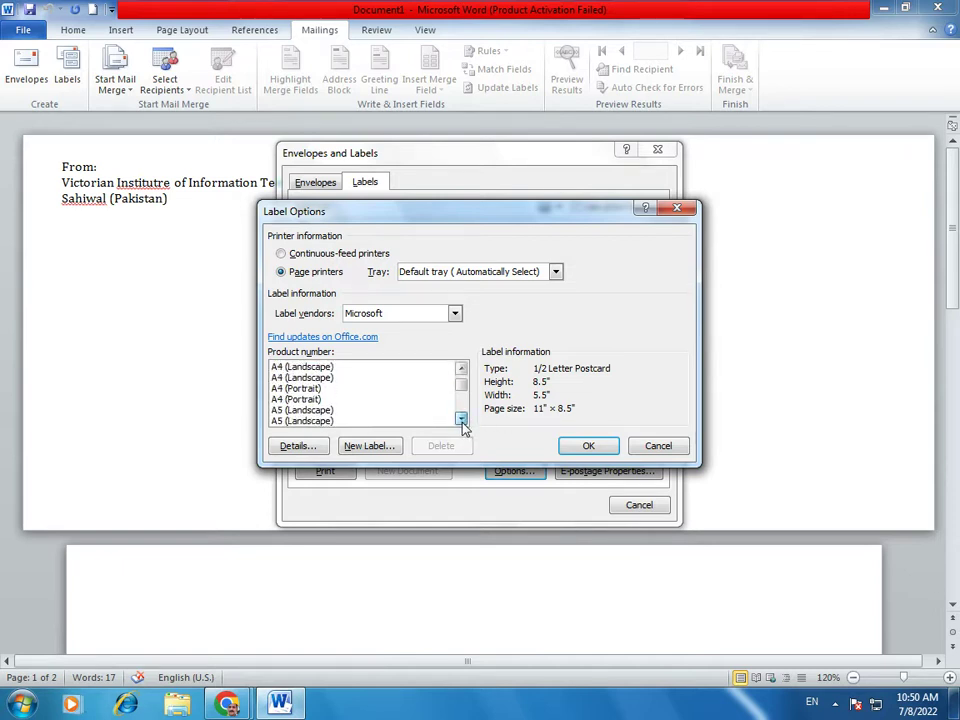
{"action": "left_click", "coordinate": [461, 369]}
{"action": "left_click", "coordinate": [461, 369]}
{"action": "left_click", "coordinate": [461, 369]}
{"action": "left_click", "coordinate": [461, 369]}
{"action": "left_click", "coordinate": [461, 369]}
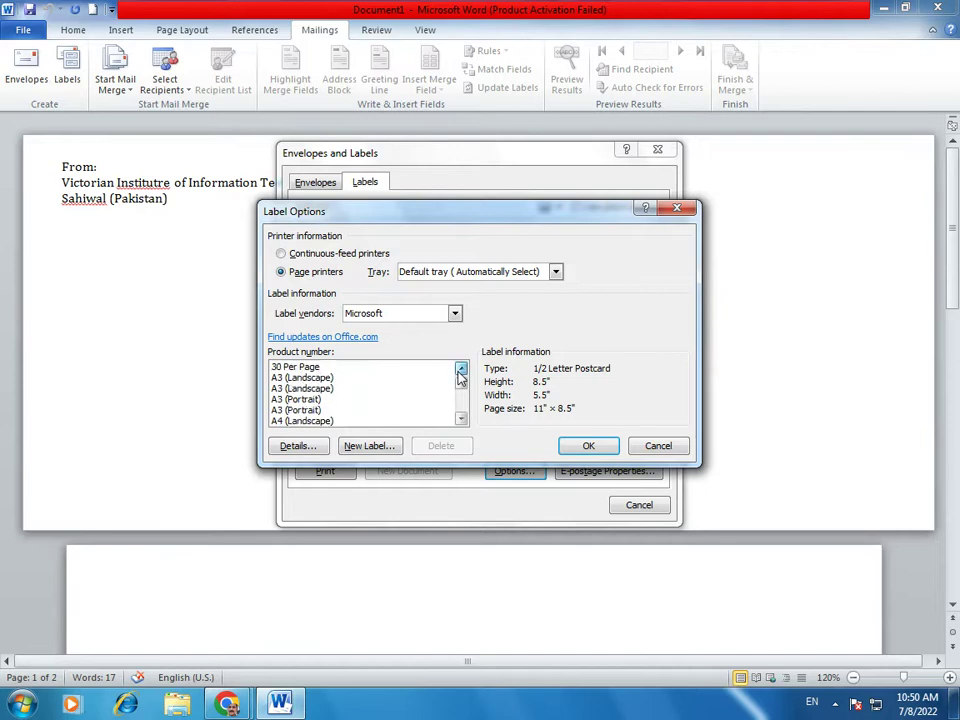
{"action": "left_click", "coordinate": [461, 369]}
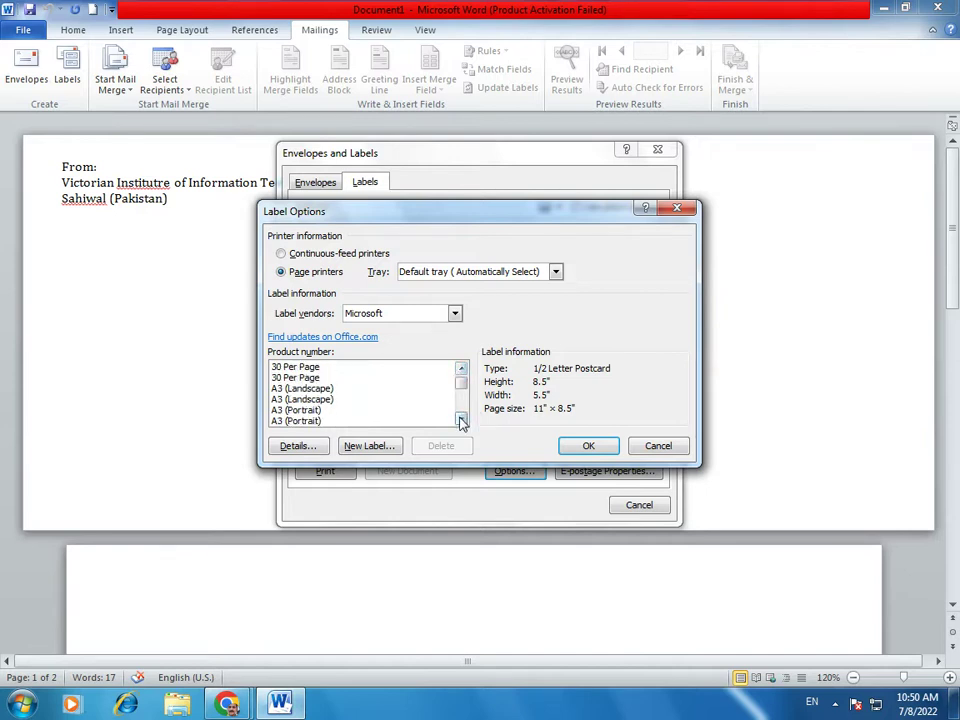
- Choose Microsoft's A4 (Portrait) label product, check the list of vendors, and apply the label options
{"action": "left_click", "coordinate": [461, 420]}
{"action": "left_click", "coordinate": [461, 420]}
{"action": "left_click", "coordinate": [461, 420]}
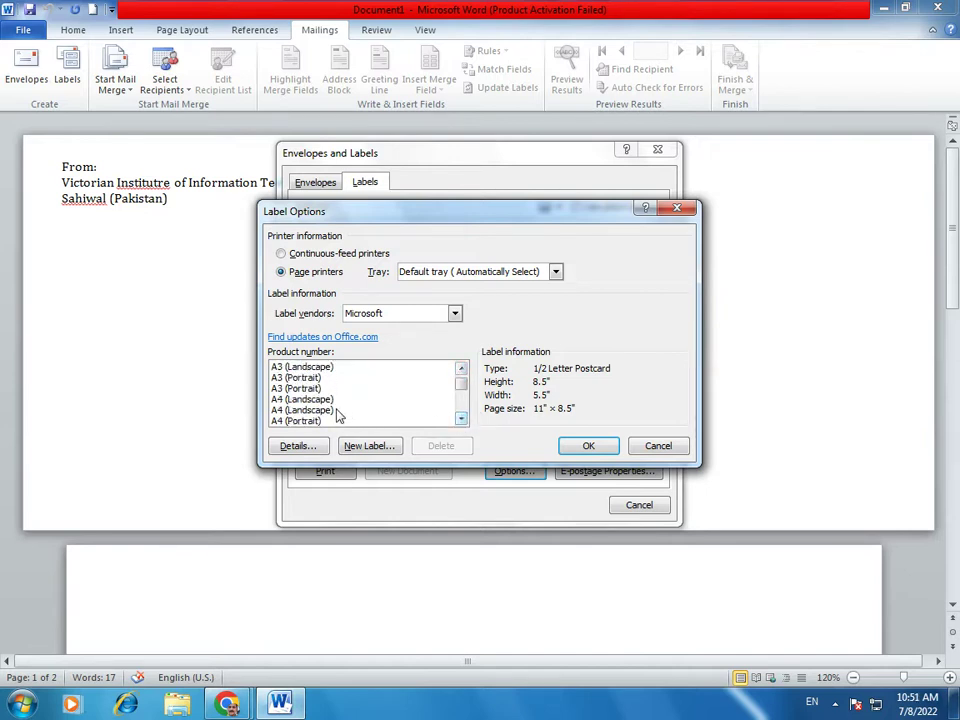
{"action": "left_click", "coordinate": [288, 421]}
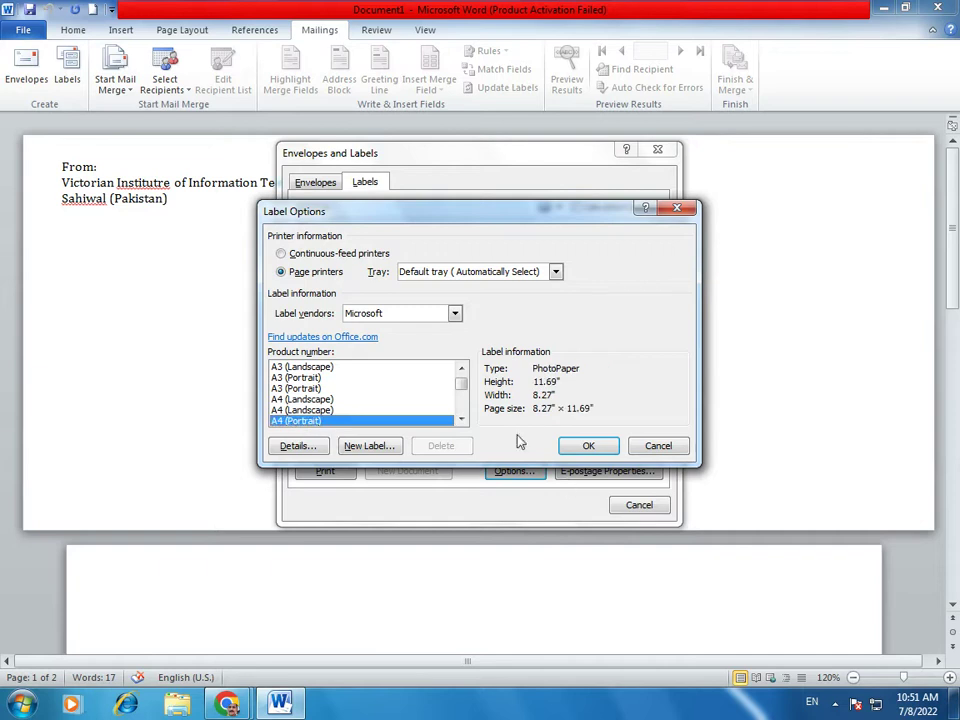
{"action": "left_click", "coordinate": [455, 315]}
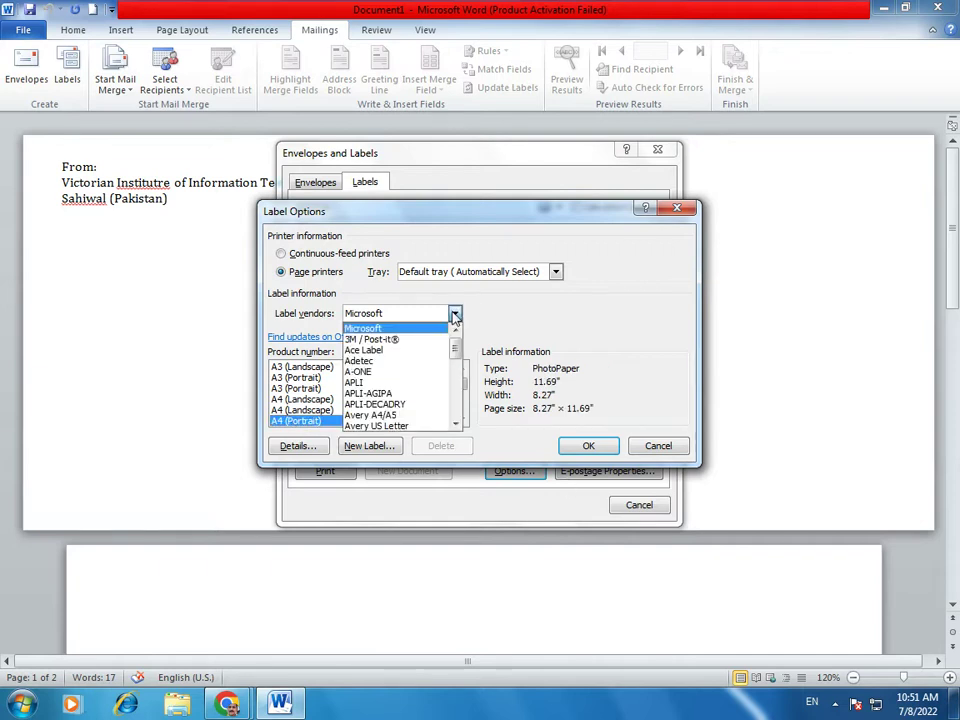
{"action": "left_click", "coordinate": [455, 315]}
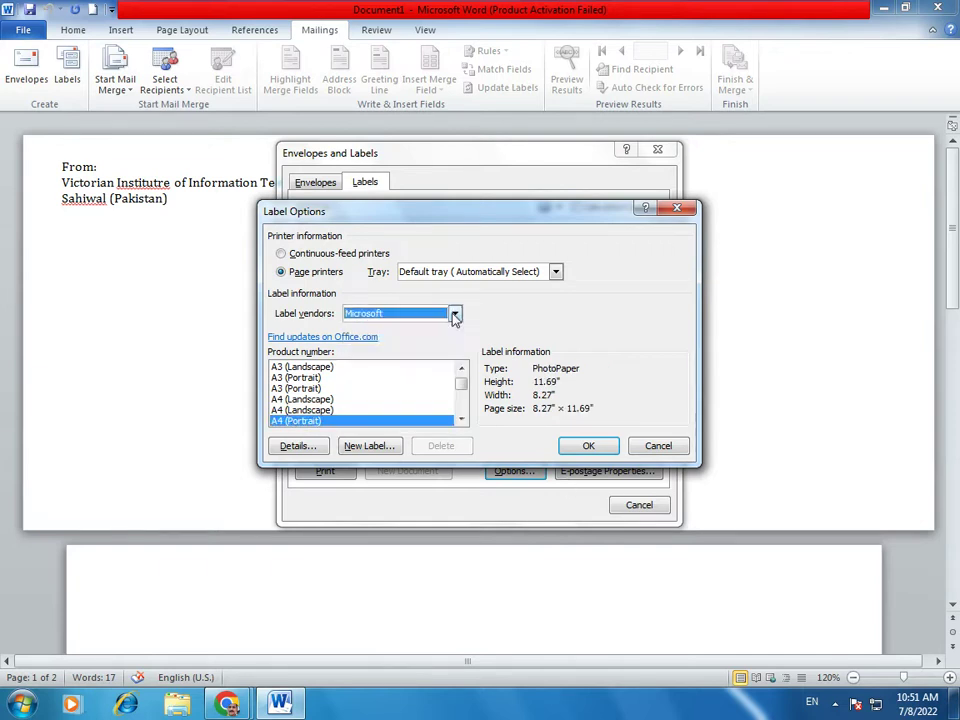
{"action": "left_click", "coordinate": [589, 447]}
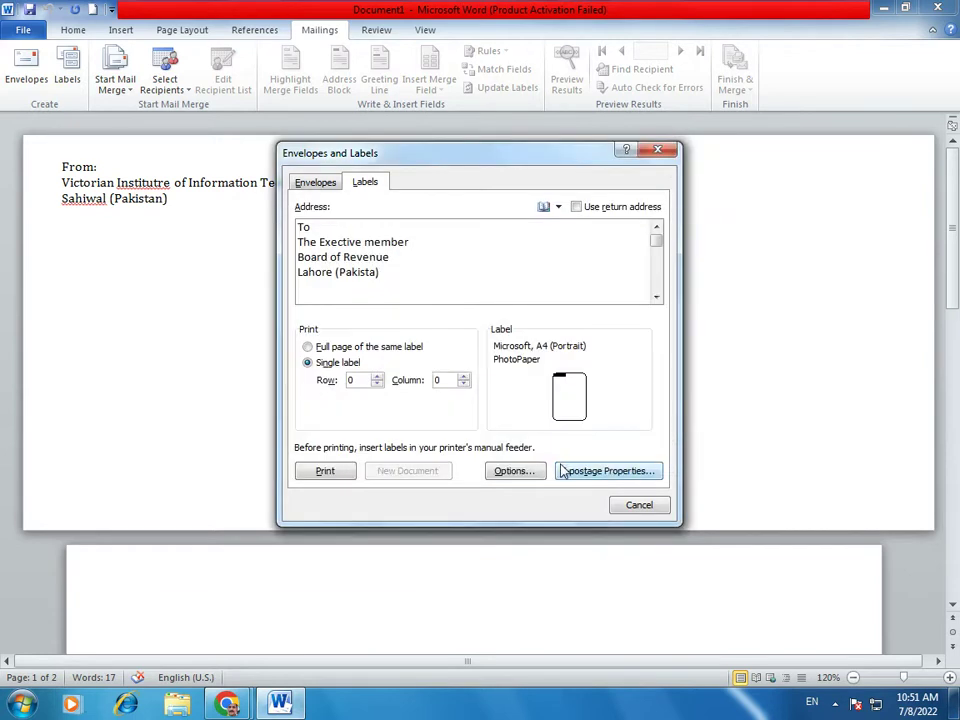
- Try to view the label's electronic postage properties and decline the visit to the Office website
{"action": "triple_click", "coordinate": [447, 297]}
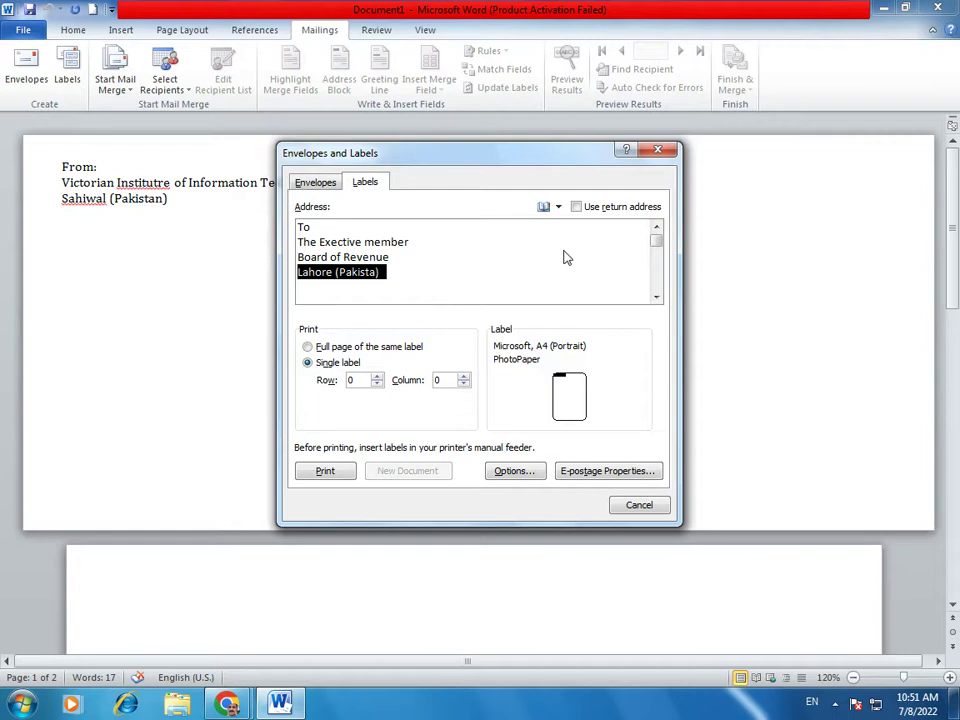
{"action": "left_click", "coordinate": [590, 483]}
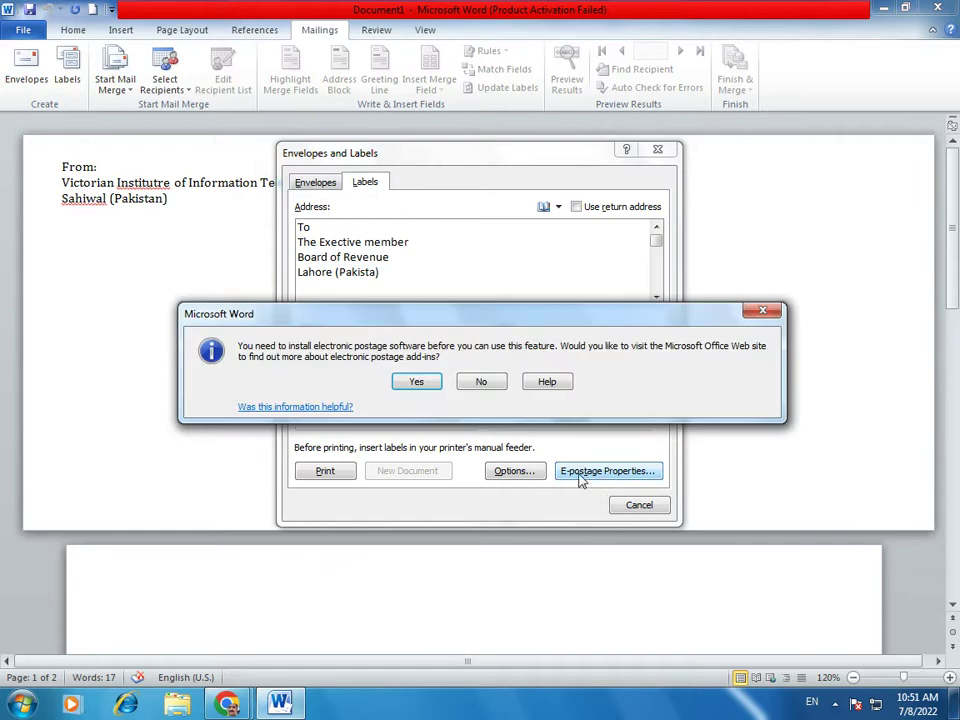
{"action": "left_click", "coordinate": [481, 381]}
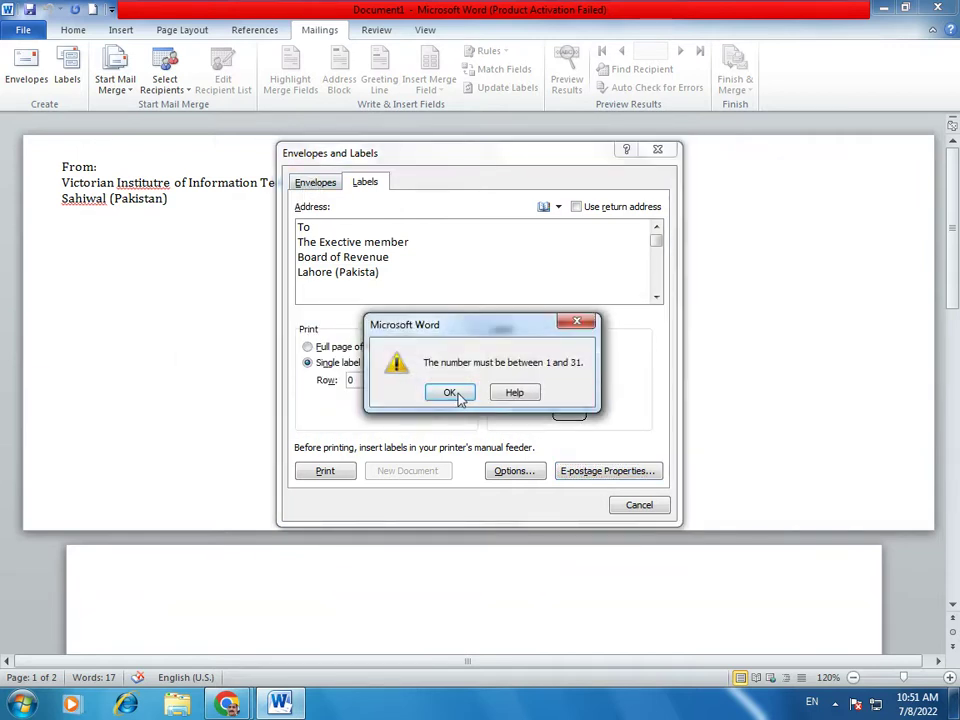
{"action": "left_click", "coordinate": [452, 392]}
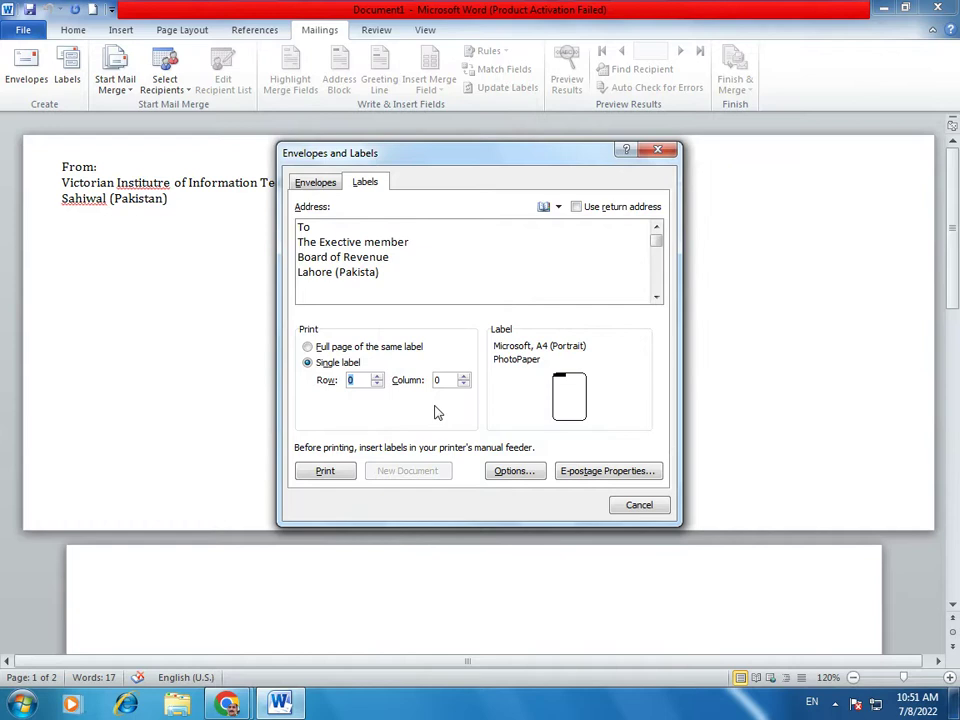
- Set the label's row and column to 1 and choose a full page of the same label
{"action": "left_click", "coordinate": [377, 383]}
{"action": "left_click", "coordinate": [377, 385]}
{"action": "left_click", "coordinate": [463, 383]}
{"action": "left_click", "coordinate": [463, 381]}
{"action": "left_click", "coordinate": [464, 380]}
{"action": "left_click", "coordinate": [461, 384]}
{"action": "left_click", "coordinate": [354, 348]}
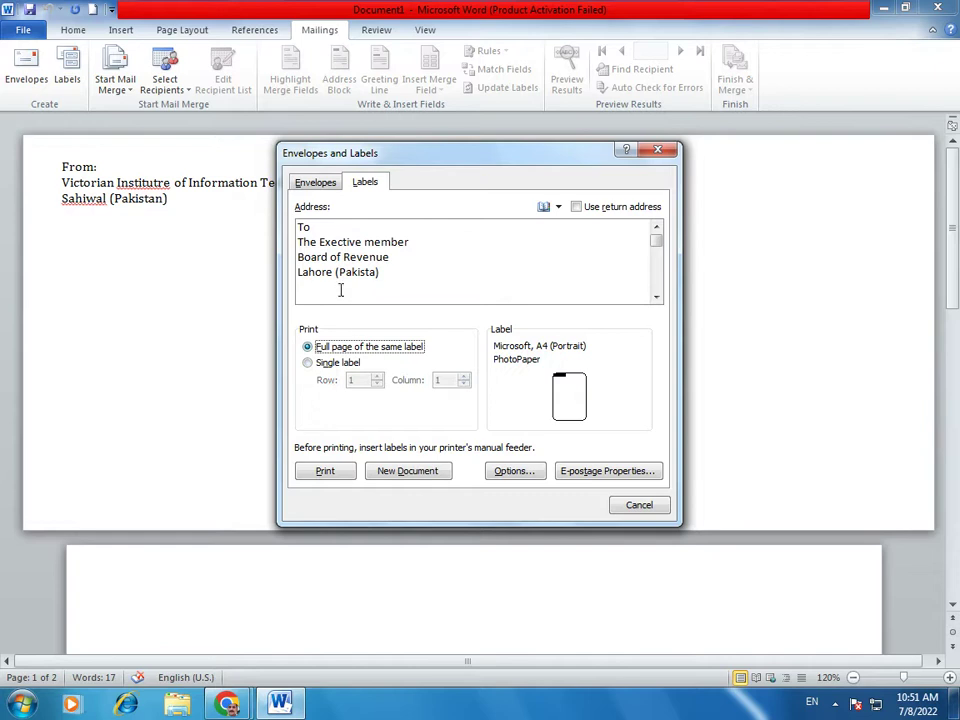
- Print the envelope from the envelope settings with its delivery and return addresses
{"action": "left_click", "coordinate": [325, 188]}
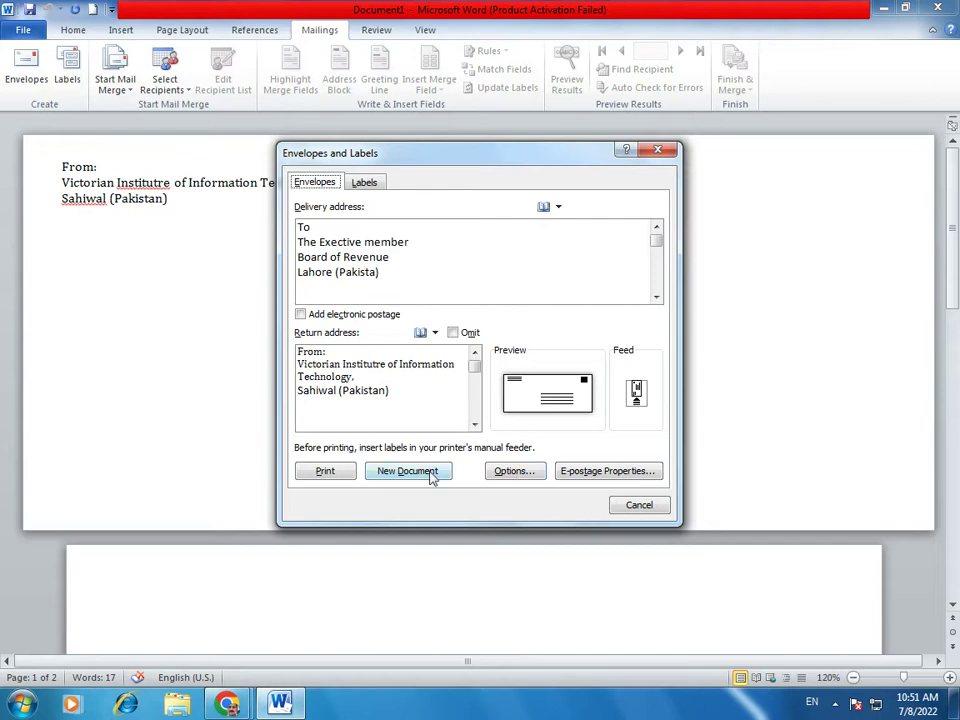
{"action": "left_click", "coordinate": [324, 471]}
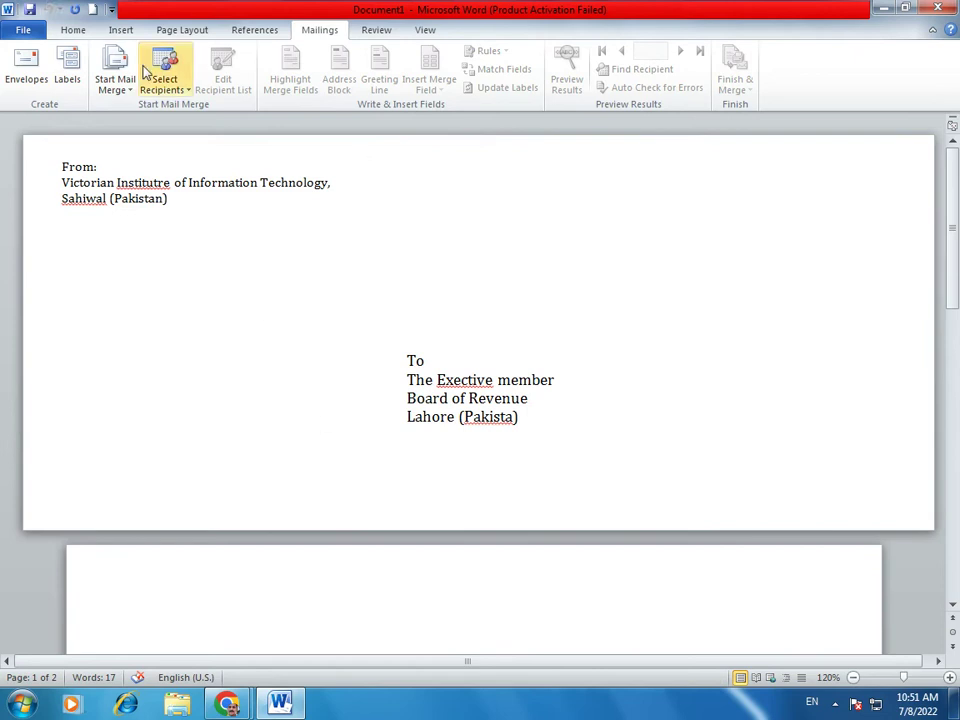
- Reopen the label settings and try to switch to the envelope settings, dismissing the number warnings
{"action": "left_click", "coordinate": [67, 68]}
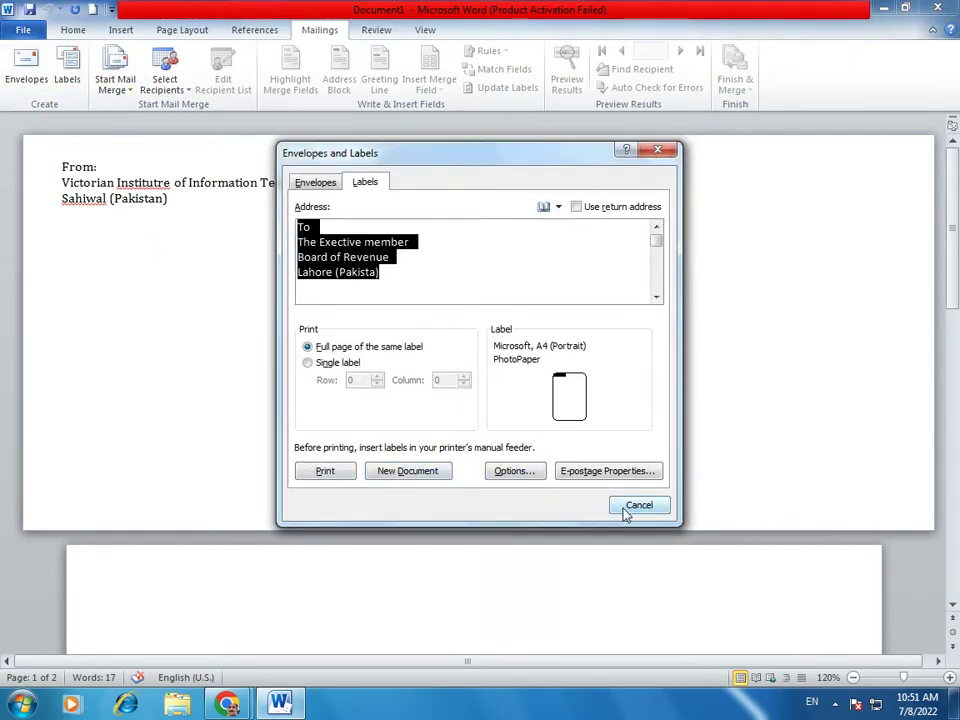
{"action": "left_click", "coordinate": [315, 182]}
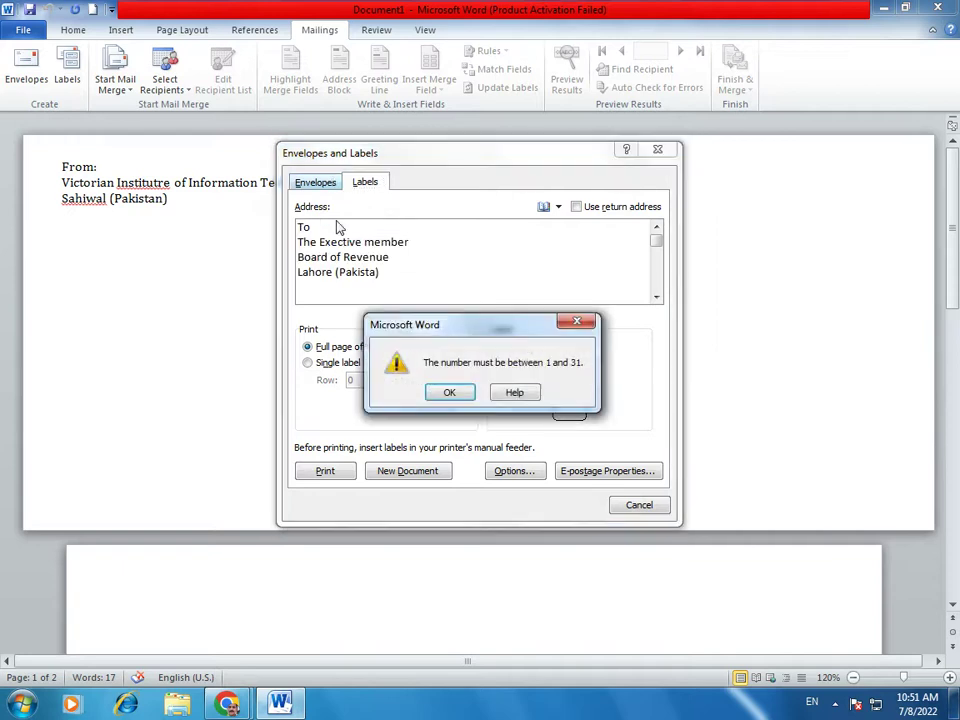
{"action": "left_click", "coordinate": [449, 392]}
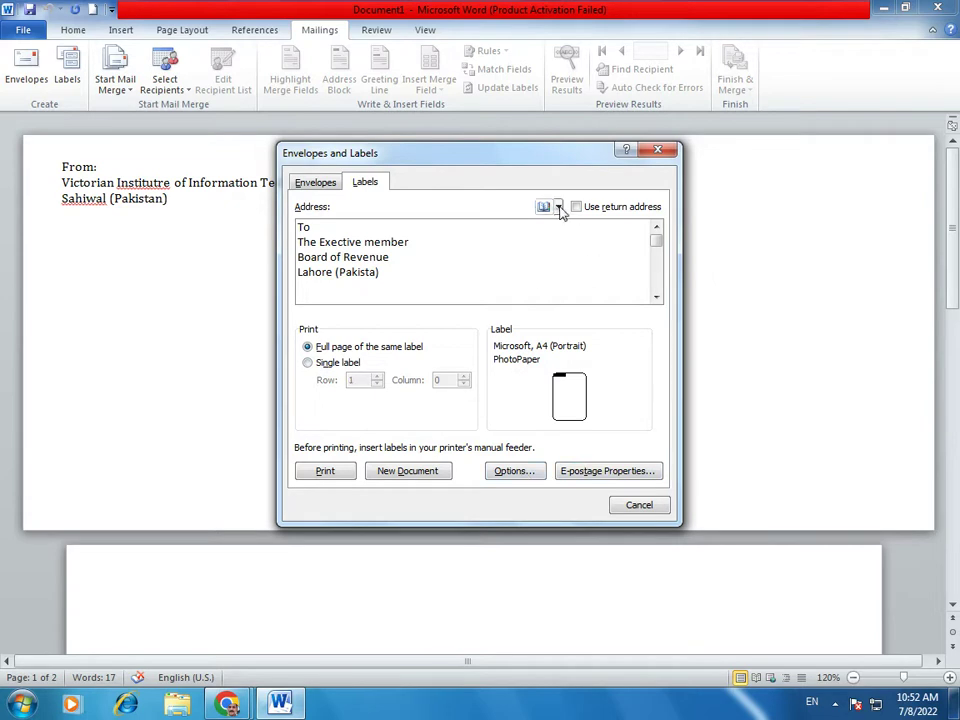
{"action": "left_click", "coordinate": [328, 182]}
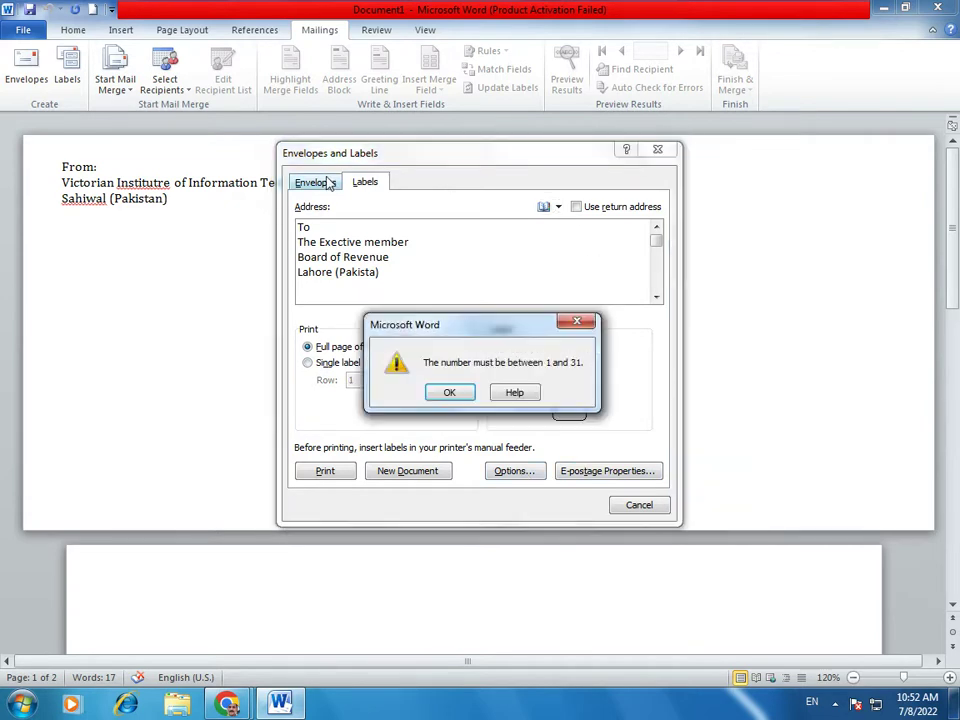
{"action": "left_click", "coordinate": [450, 393]}
- Choose single-label printing, try the column setting, and cancel the label settings
{"action": "left_click", "coordinate": [345, 364]}
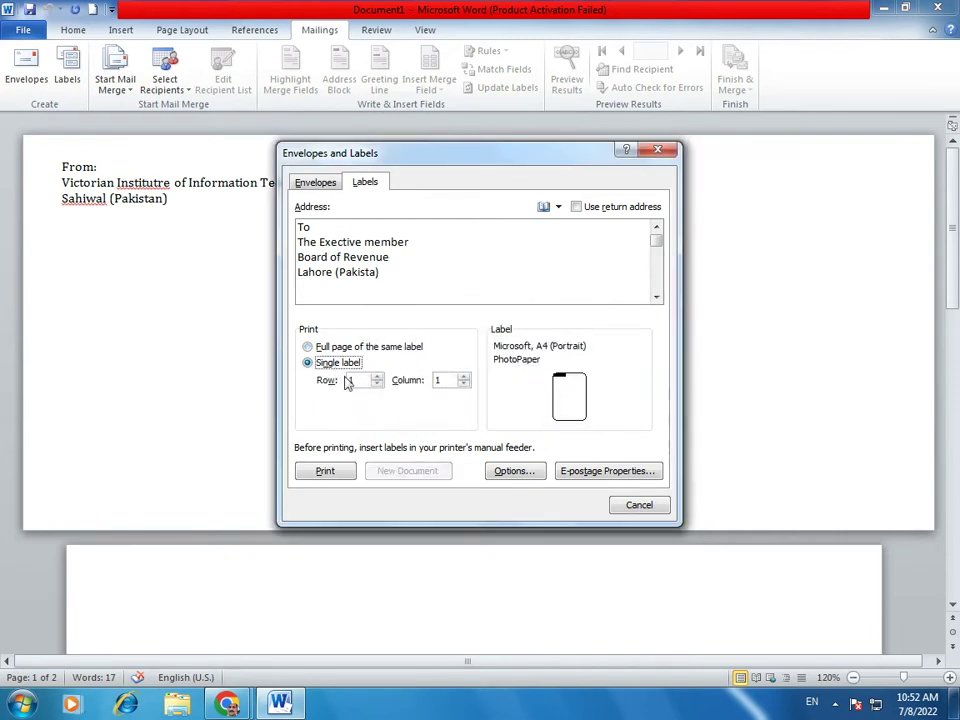
{"action": "left_click", "coordinate": [465, 384]}
{"action": "left_click", "coordinate": [464, 384]}
{"action": "left_click", "coordinate": [636, 508]}
- Look over the document's pages, check the label settings once more, and cancel them
{"action": "scroll", "coordinate": [474, 427], "scroll_direction": "down", "scroll_amount": 4}
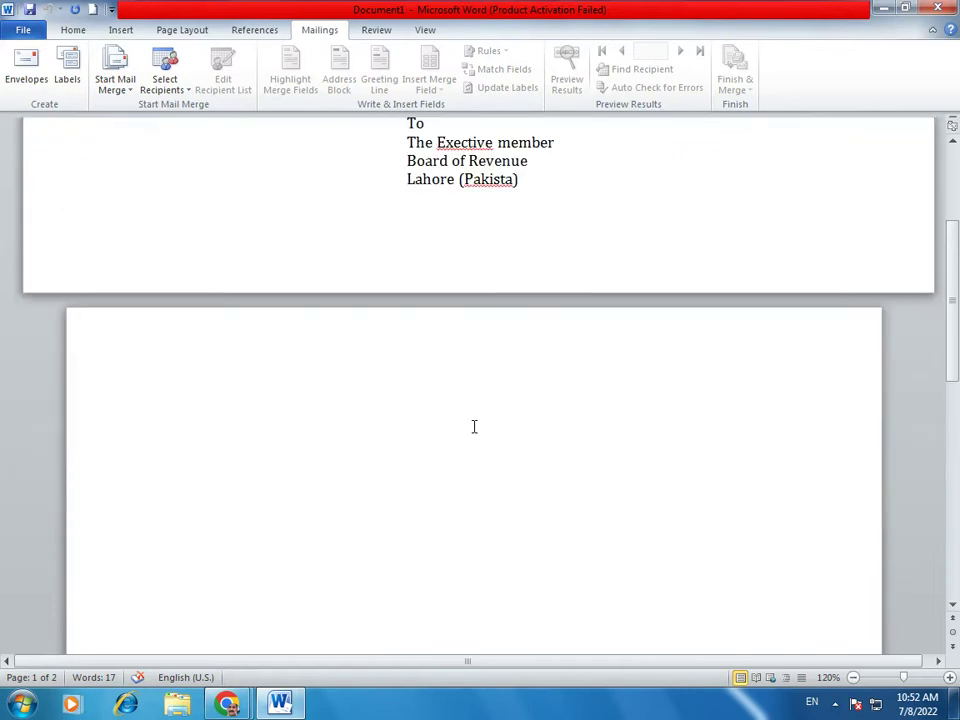
{"action": "scroll", "coordinate": [474, 427], "scroll_direction": "up", "scroll_amount": 4}
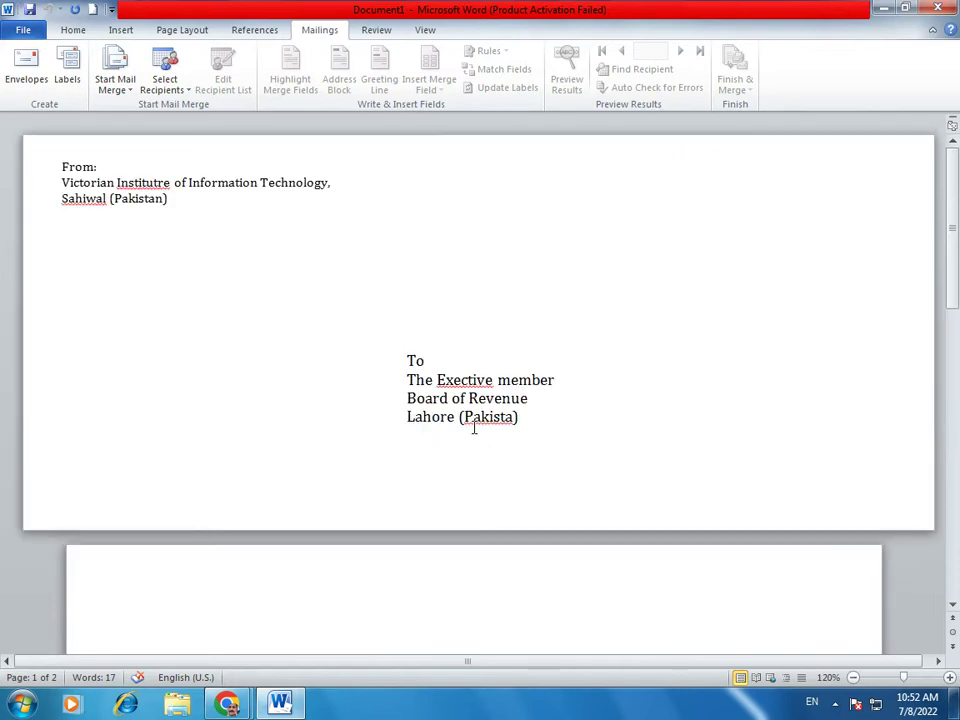
{"action": "left_click", "coordinate": [67, 66]}
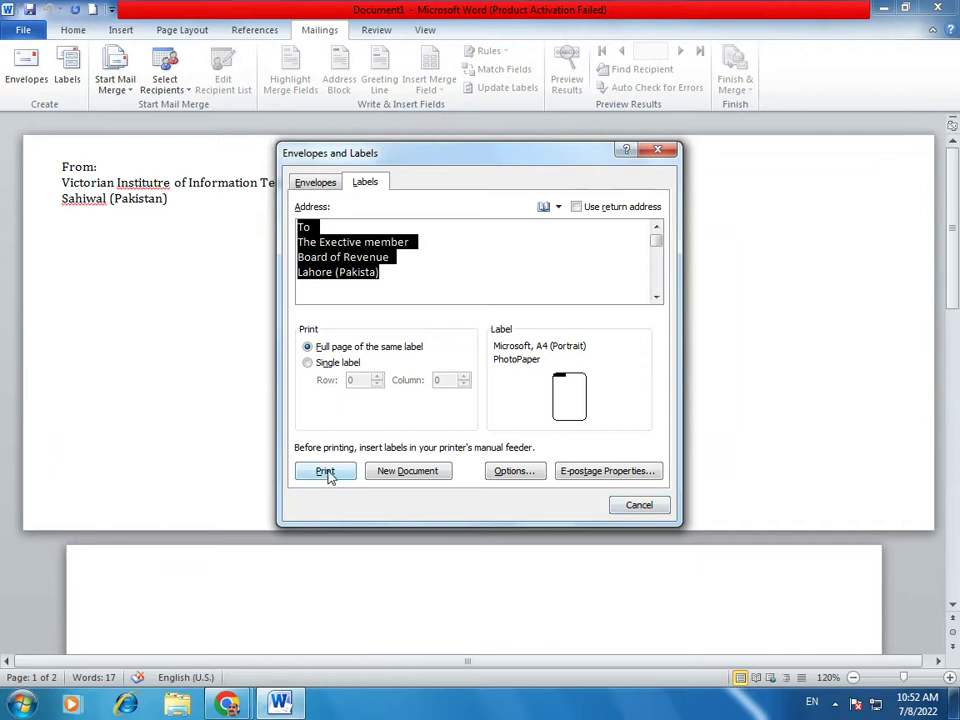
{"action": "left_click", "coordinate": [645, 509]}
- Close the envelope document without saving and restart Word with a blank document
{"action": "left_click", "coordinate": [938, 7]}
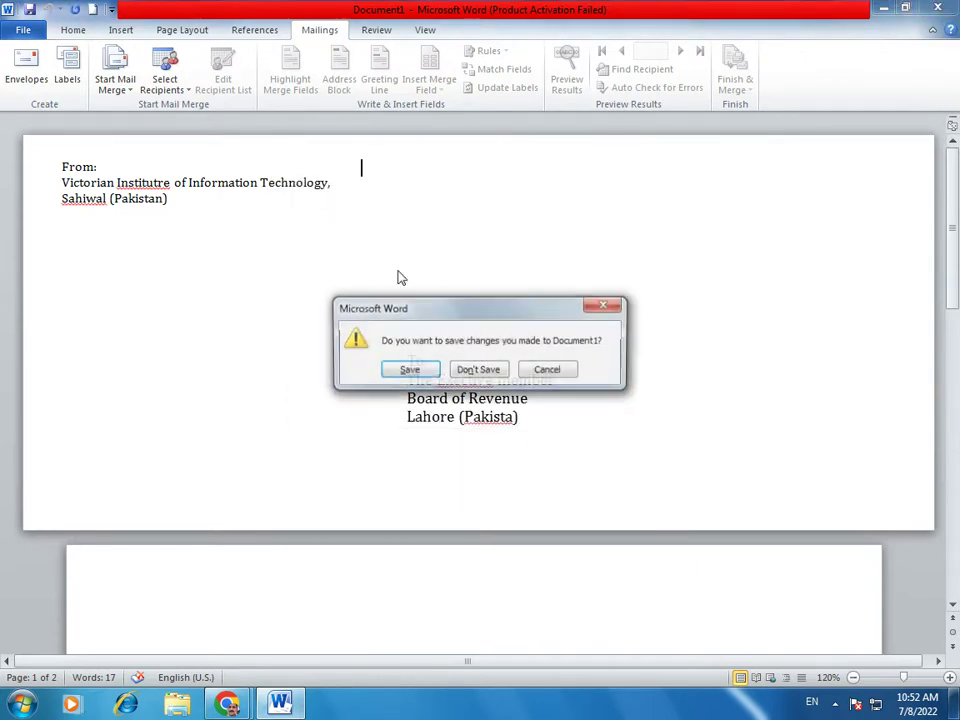
{"action": "left_click", "coordinate": [478, 370]}
{"action": "double_click", "coordinate": [31, 378]}
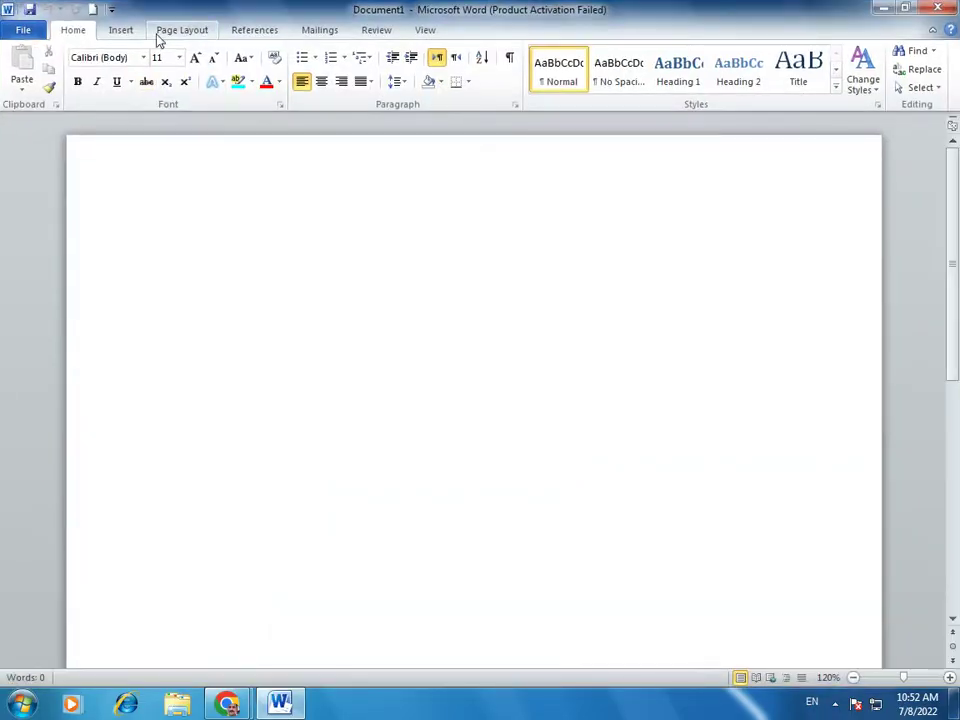
{"action": "left_click", "coordinate": [646, 509]}
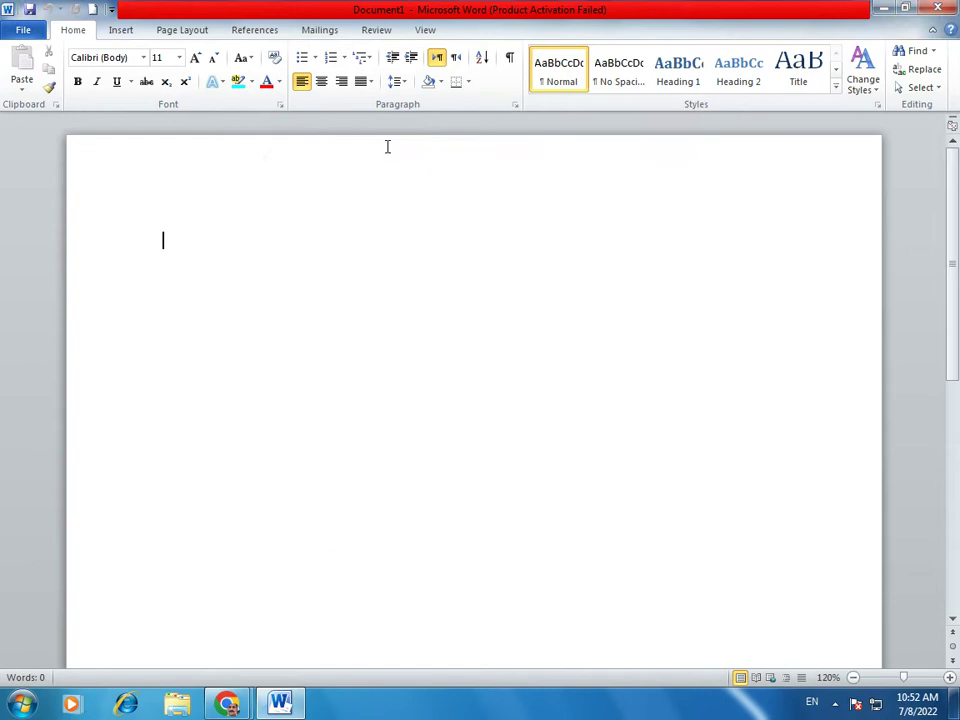
- Open the label settings, choose single-label printing, adjust its column setting, and switch to the envelope settings
{"action": "left_click", "coordinate": [316, 30]}
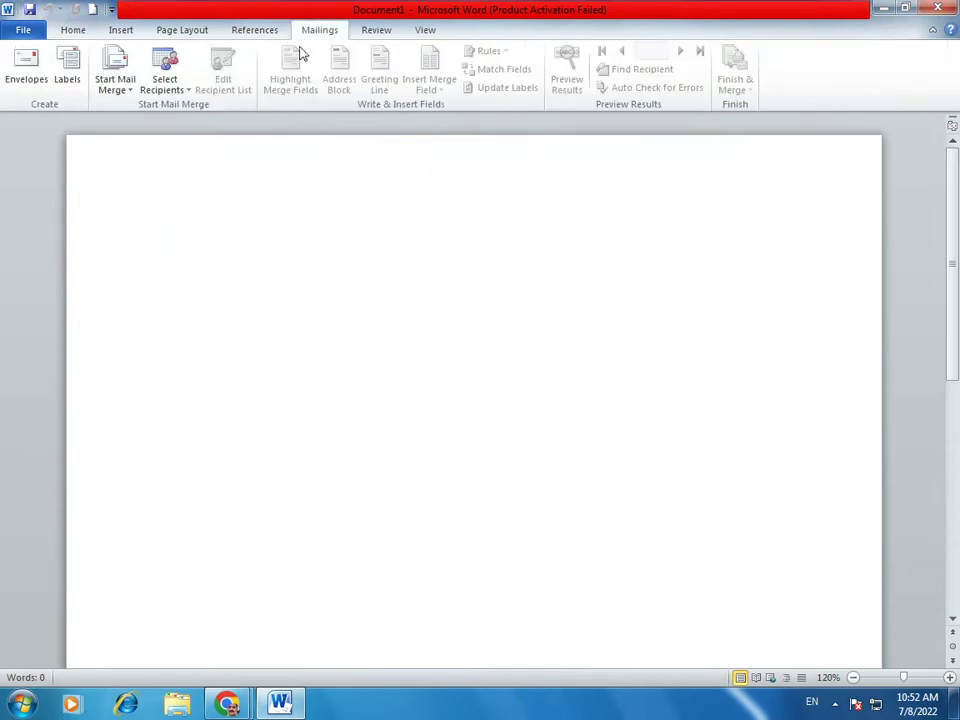
{"action": "left_click", "coordinate": [67, 72]}
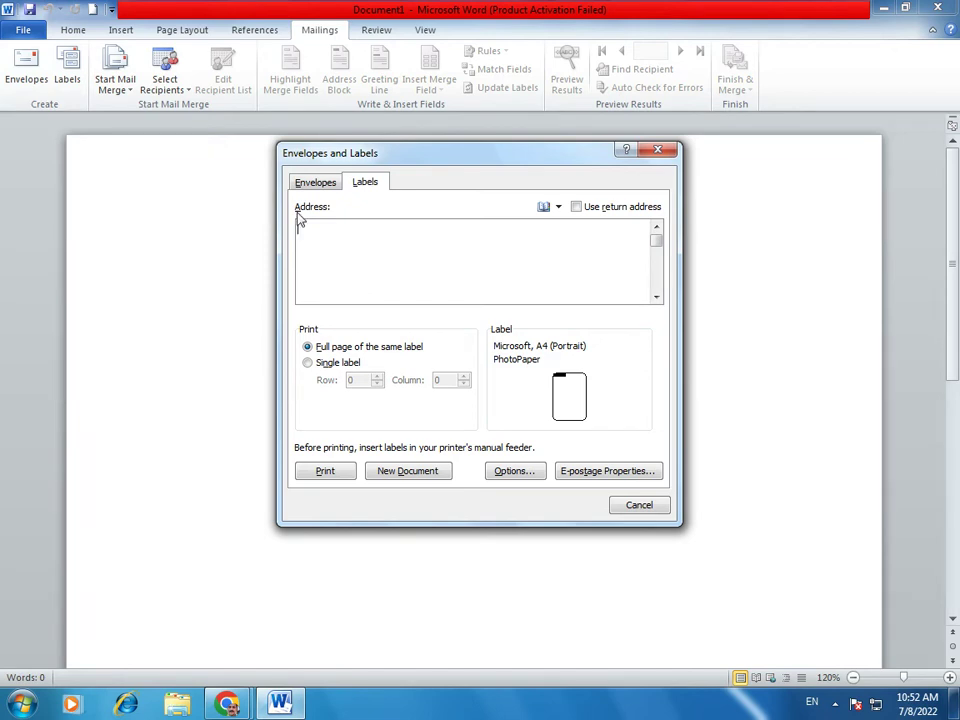
{"action": "left_click", "coordinate": [316, 183]}
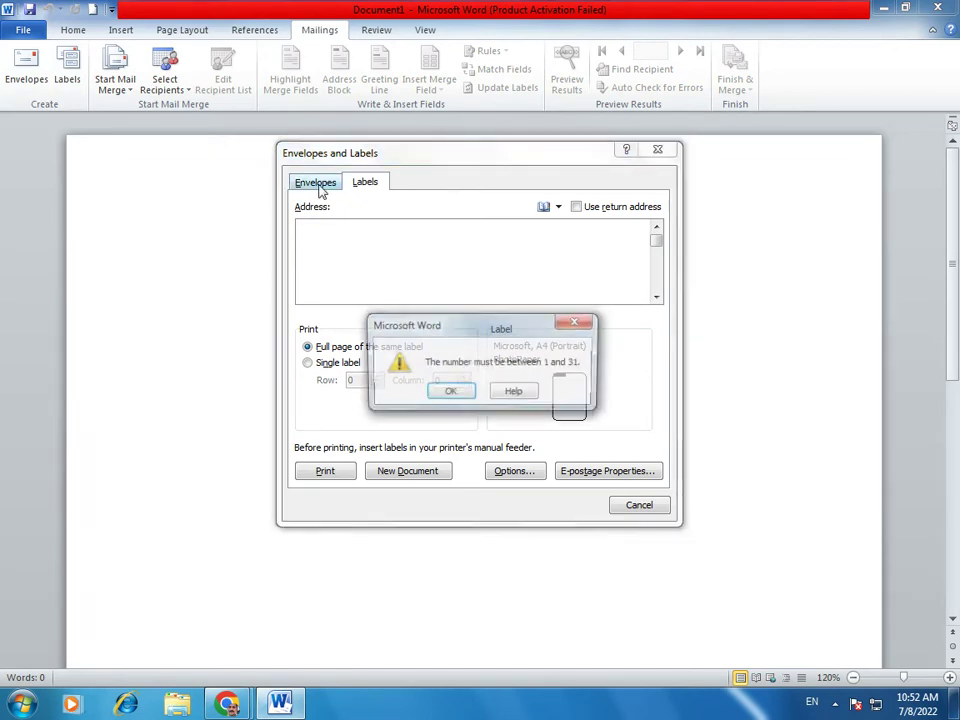
{"action": "left_click", "coordinate": [447, 391]}
{"action": "left_click", "coordinate": [340, 364]}
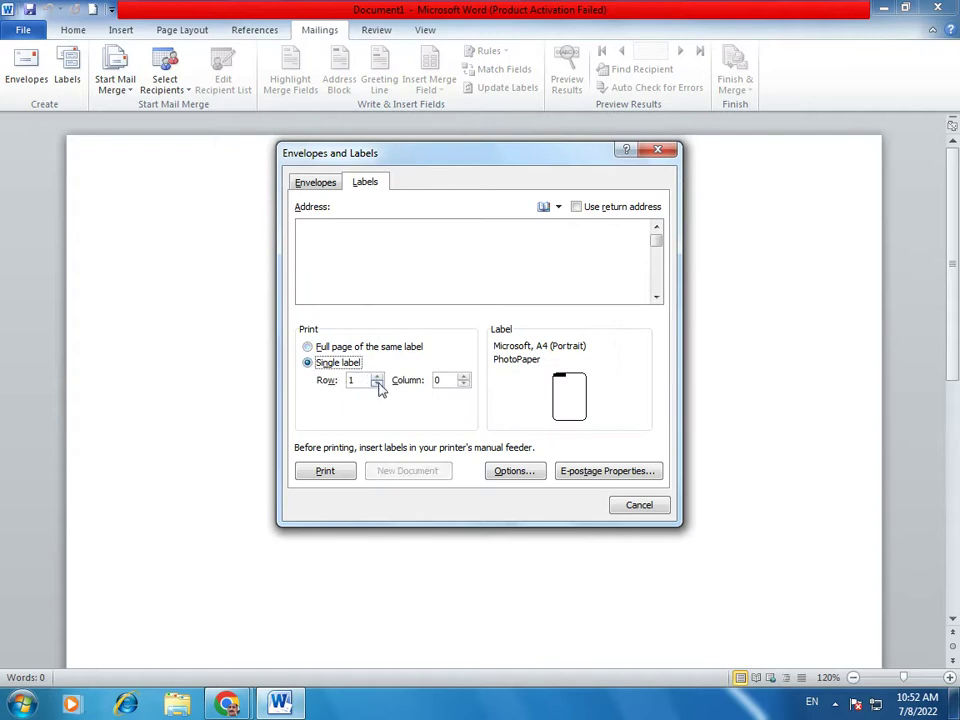
{"action": "left_click", "coordinate": [465, 383]}
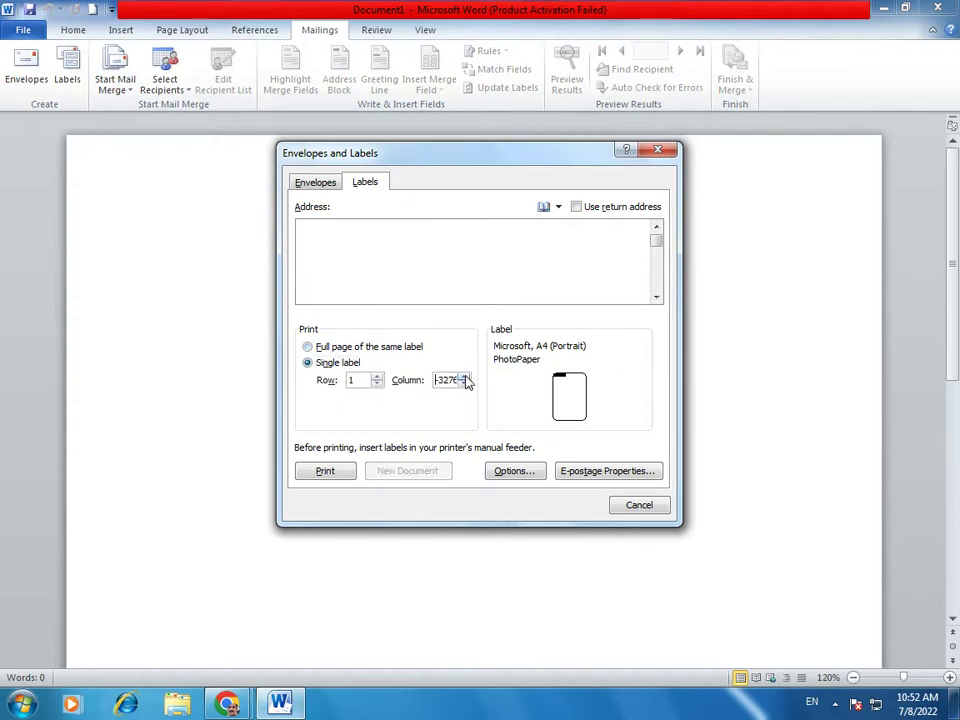
{"action": "left_click", "coordinate": [316, 182]}
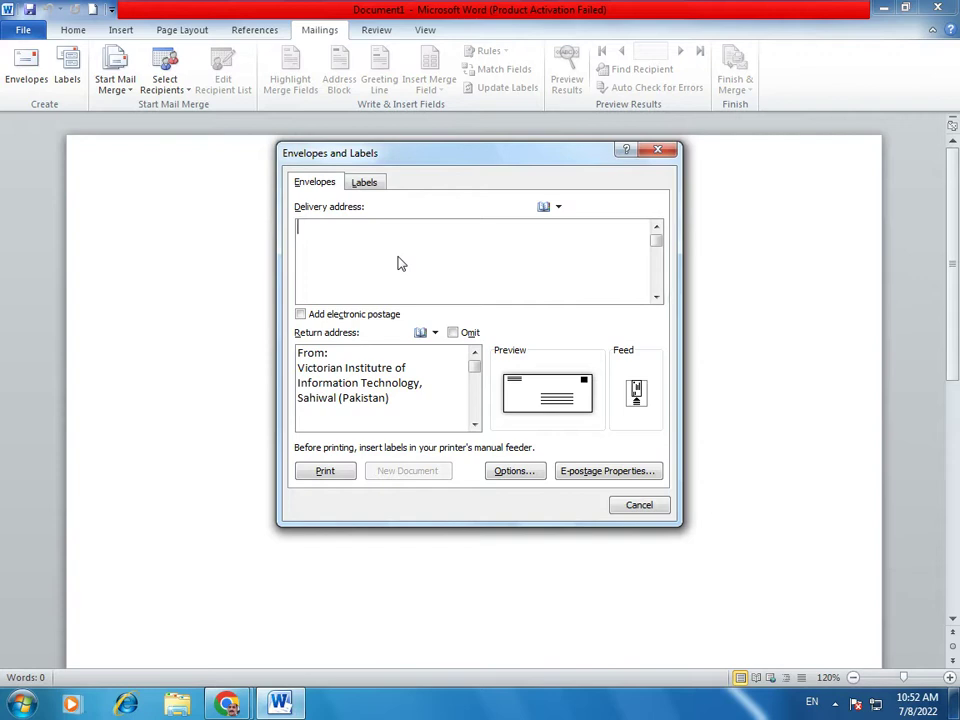
- Fill in the envelope's delivery address for the recipient at the Board of Revenue, ending with the city and country
{"action": "type", "text": "The Exective Me"}
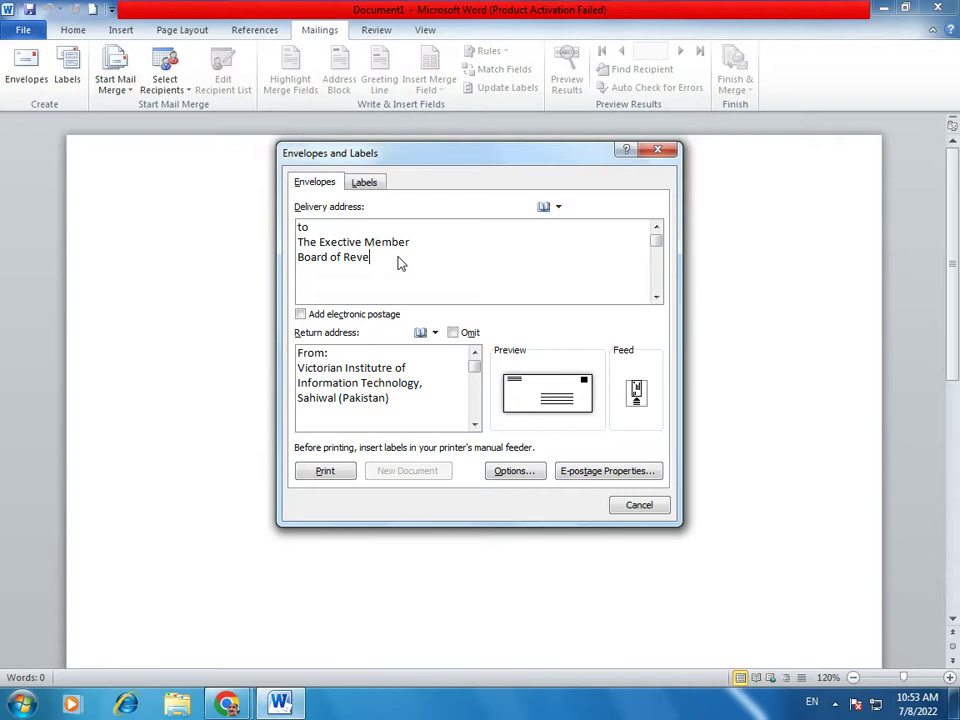
{"action": "type", "text": "mber Board of Revenue "}
{"action": "type", "text": "Lahor"}
{"action": "type", "text": "e.(pakistan"}
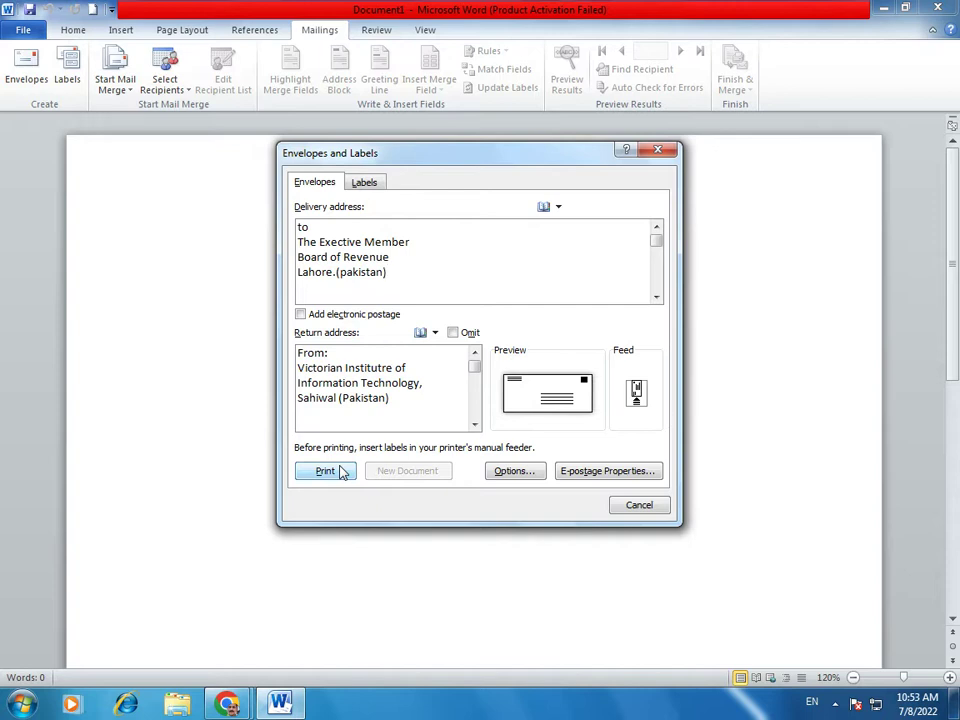
- Set the single label position to row 1, column 1, and print the addressed envelope
{"action": "left_click", "coordinate": [365, 182]}
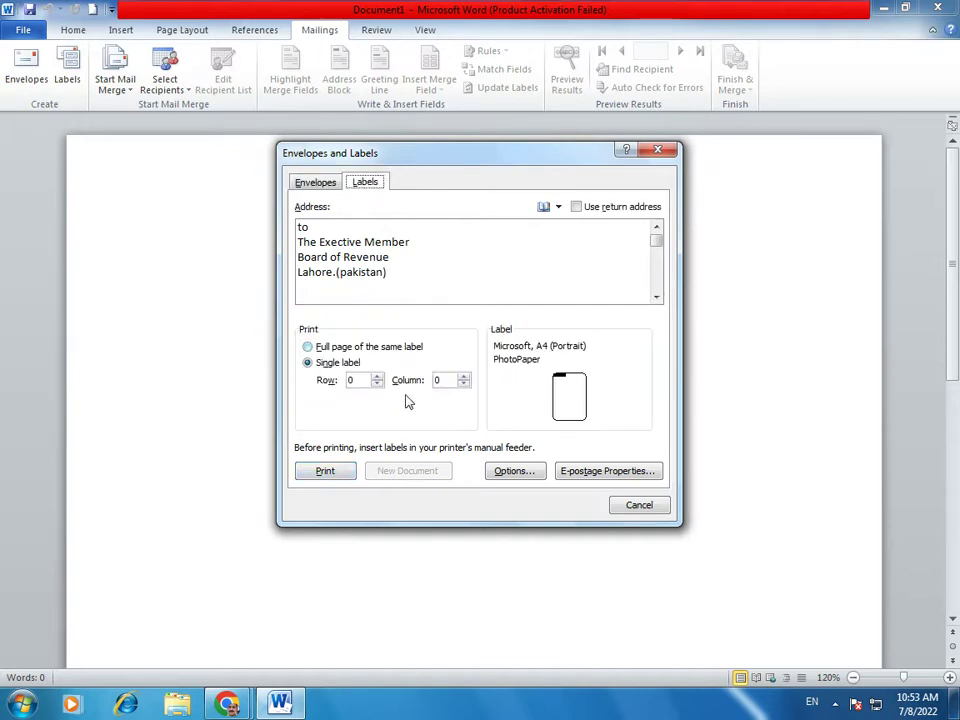
{"action": "left_click", "coordinate": [378, 379]}
{"action": "left_click", "coordinate": [377, 384]}
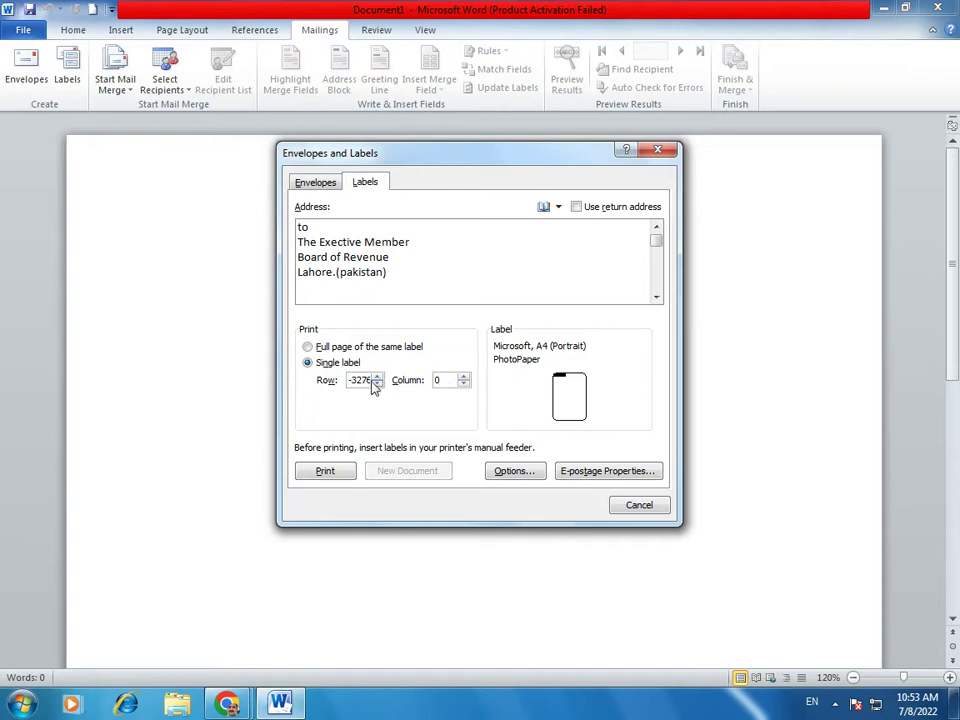
{"action": "left_click", "coordinate": [377, 379]}
{"action": "left_click", "coordinate": [463, 385]}
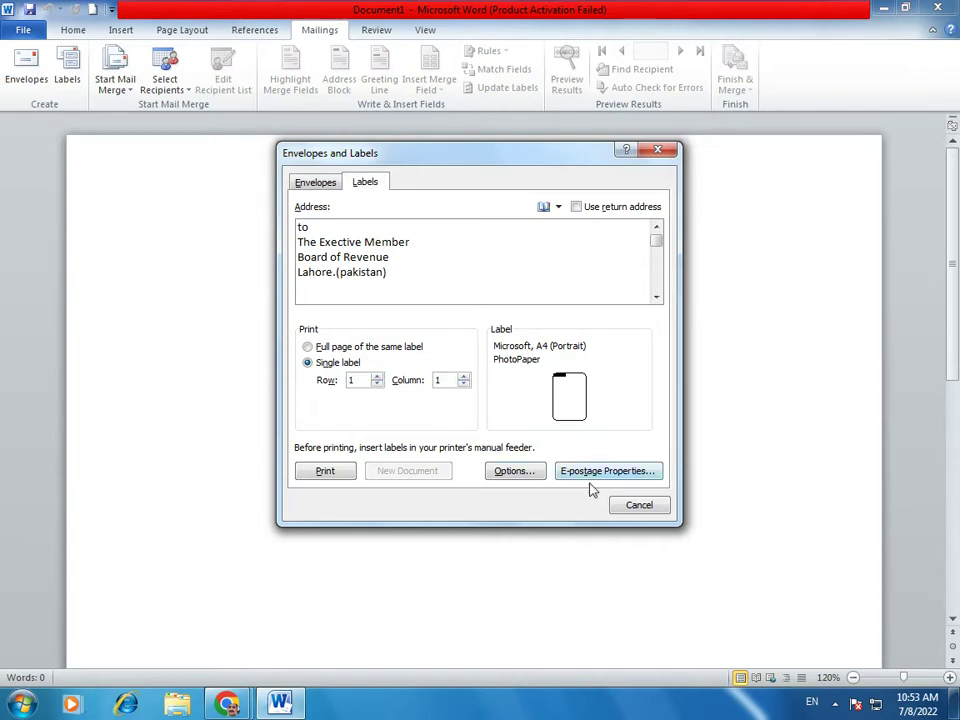
{"action": "left_click", "coordinate": [314, 184]}
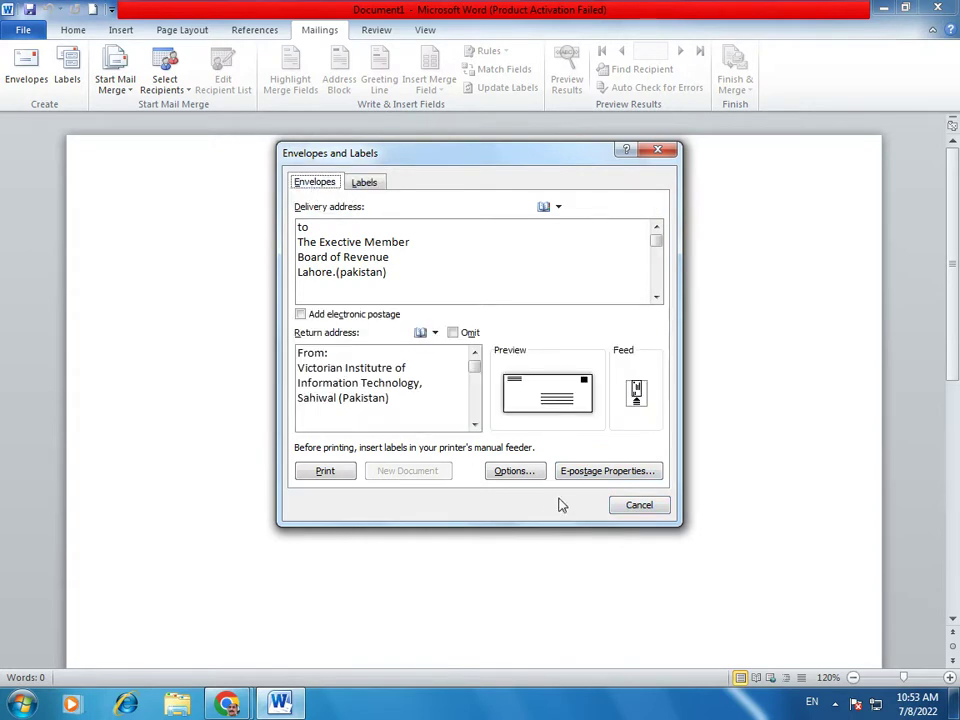
{"action": "left_click", "coordinate": [325, 470]}
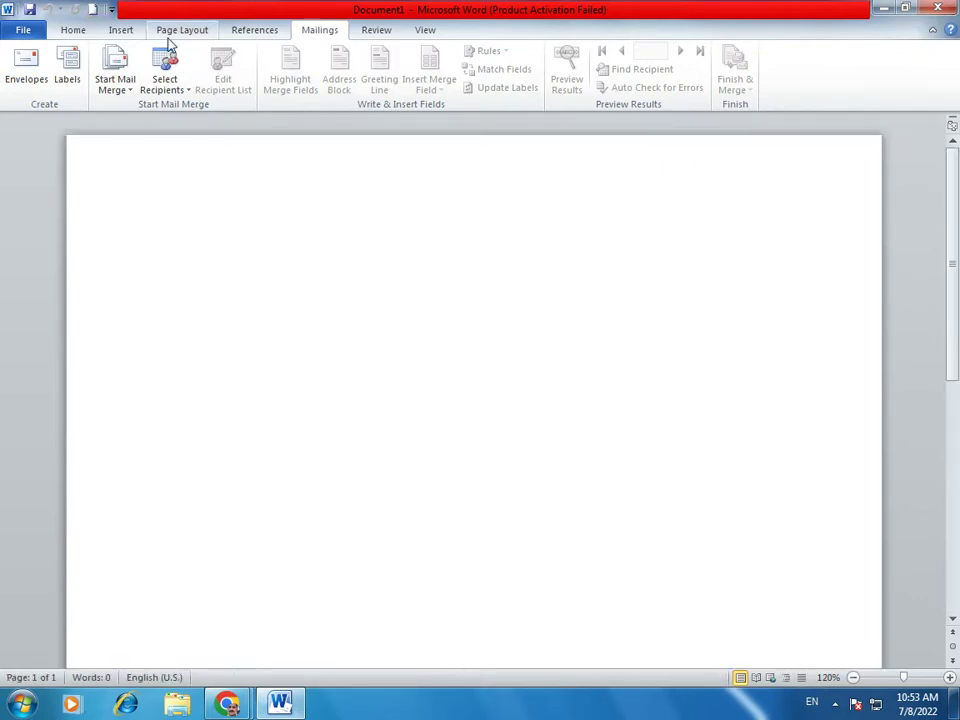
{"action": "left_click", "coordinate": [120, 30]}
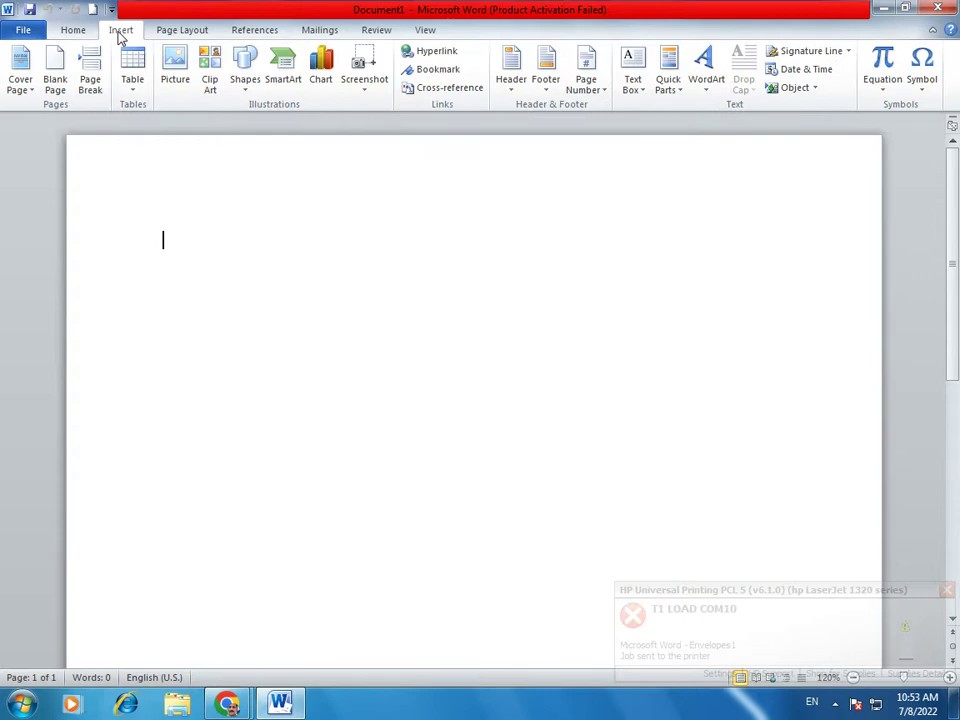
{"action": "left_click", "coordinate": [262, 30]}
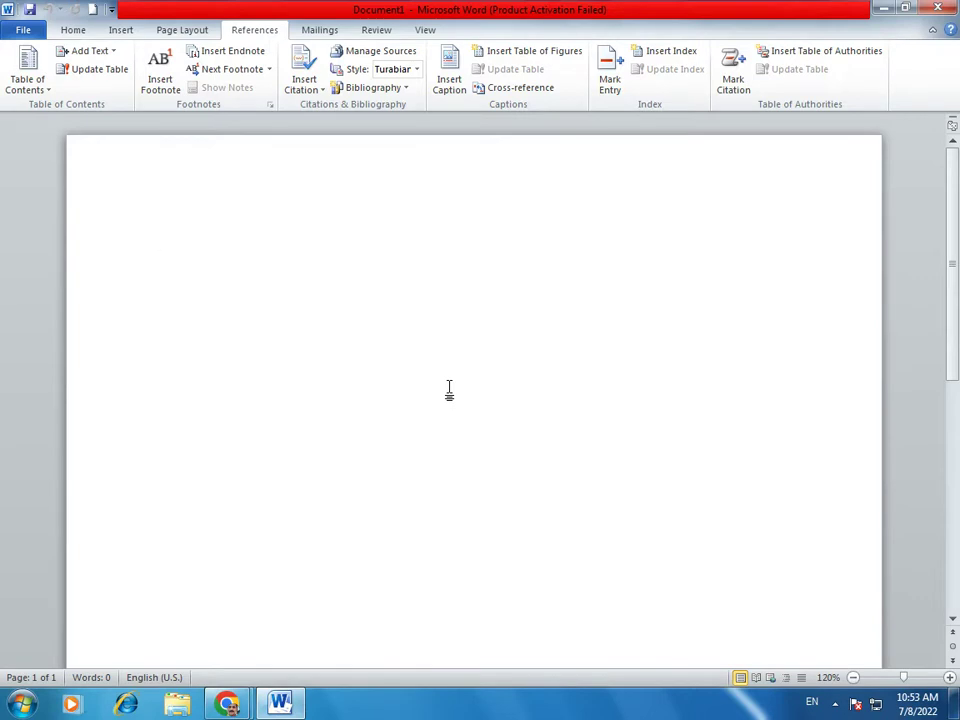
{"action": "left_click", "coordinate": [74, 31]}
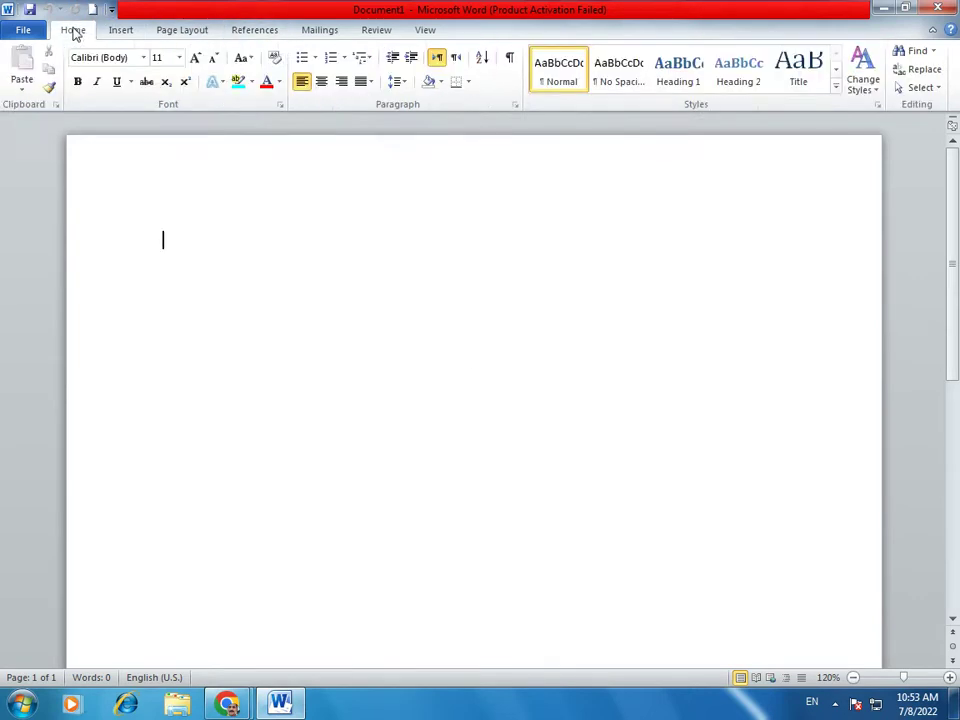
- Try single-label printing at row 1, column 1 for an empty label, and cancel the label settings
{"action": "left_click", "coordinate": [326, 30]}
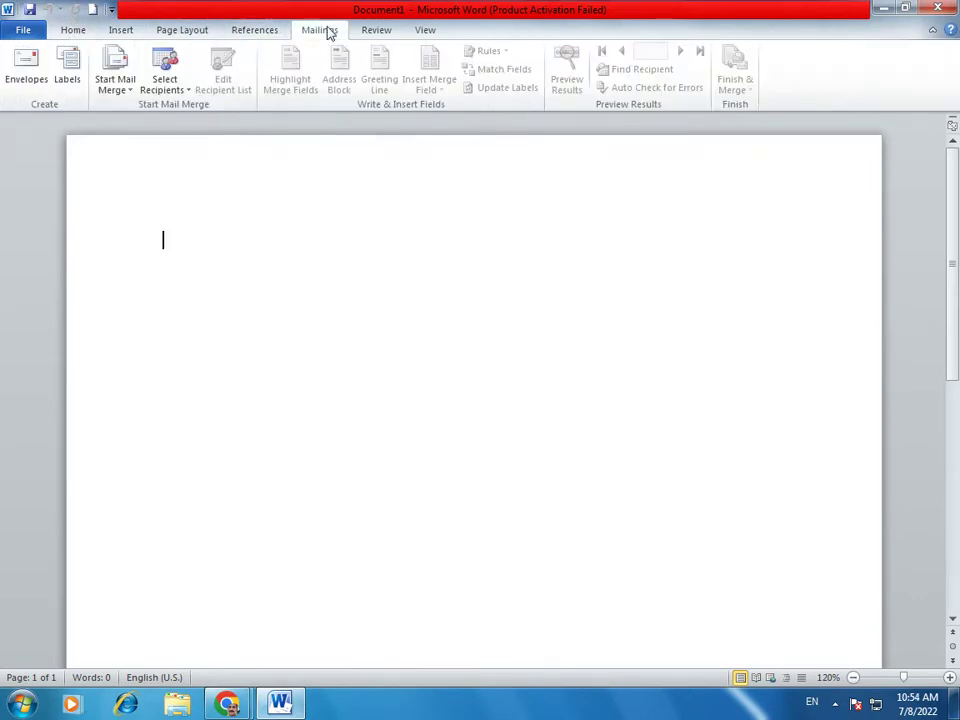
{"action": "left_click", "coordinate": [68, 80]}
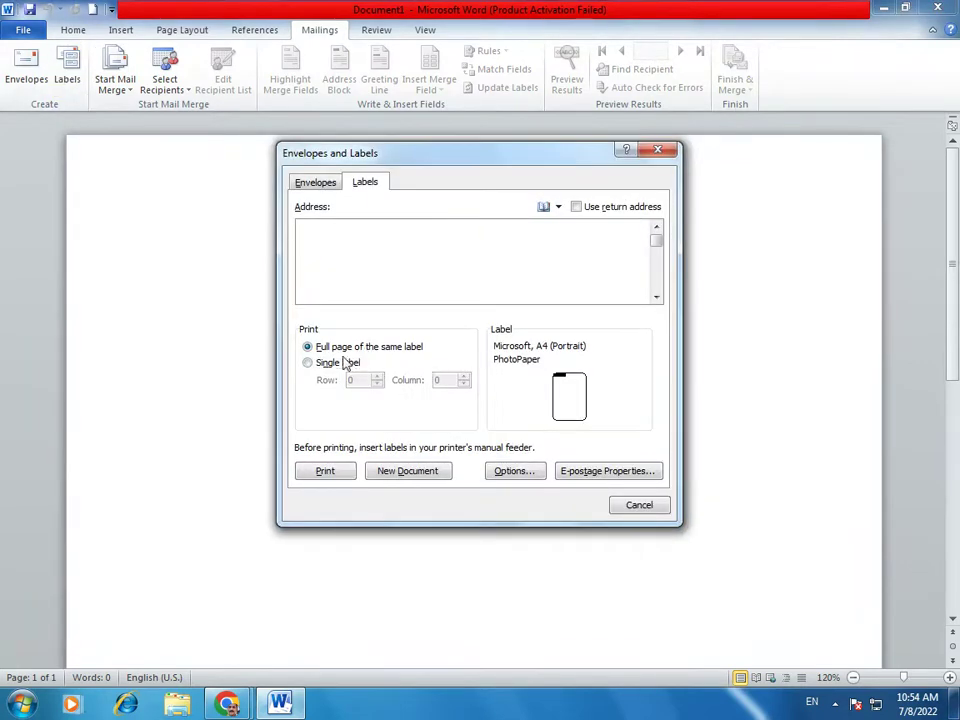
{"action": "left_click", "coordinate": [343, 363]}
{"action": "left_click", "coordinate": [318, 186]}
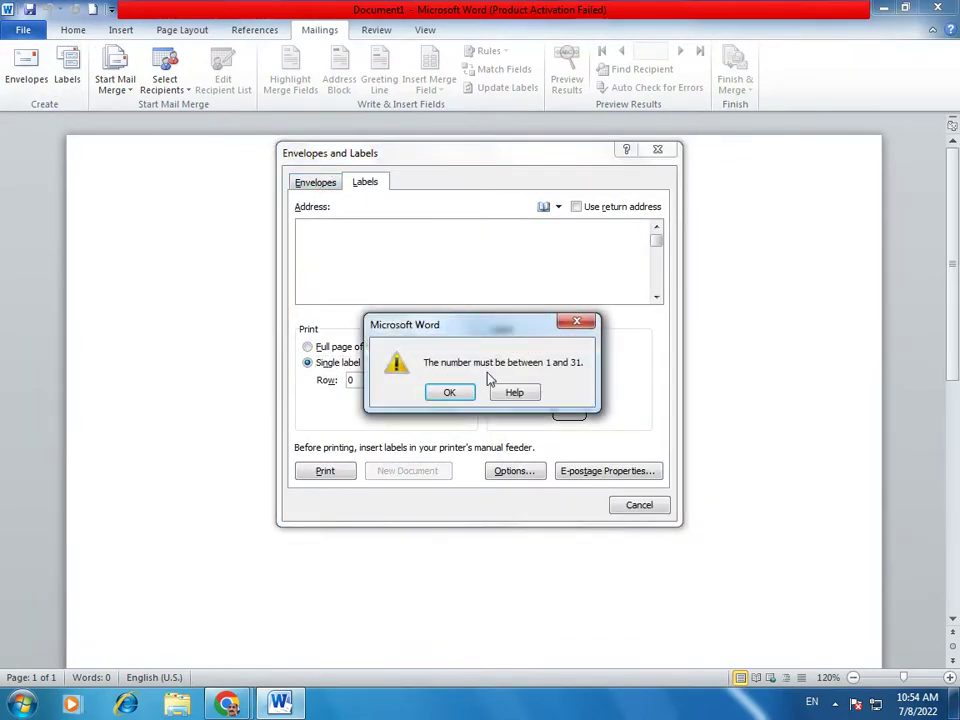
{"action": "left_click", "coordinate": [458, 395]}
{"action": "left_click", "coordinate": [377, 379]}
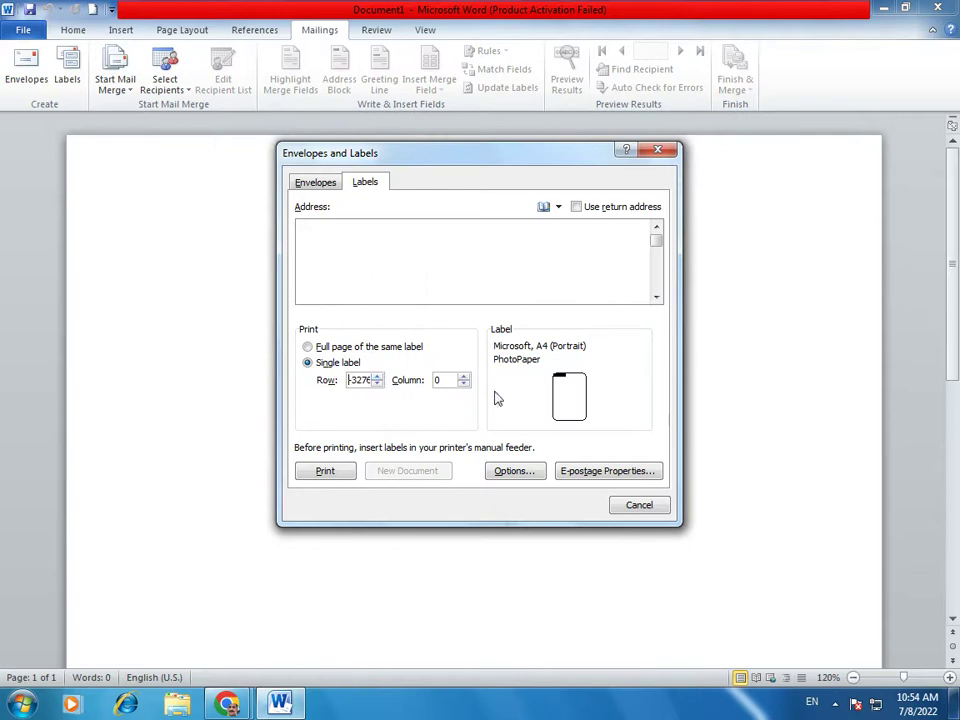
{"action": "left_click", "coordinate": [462, 380]}
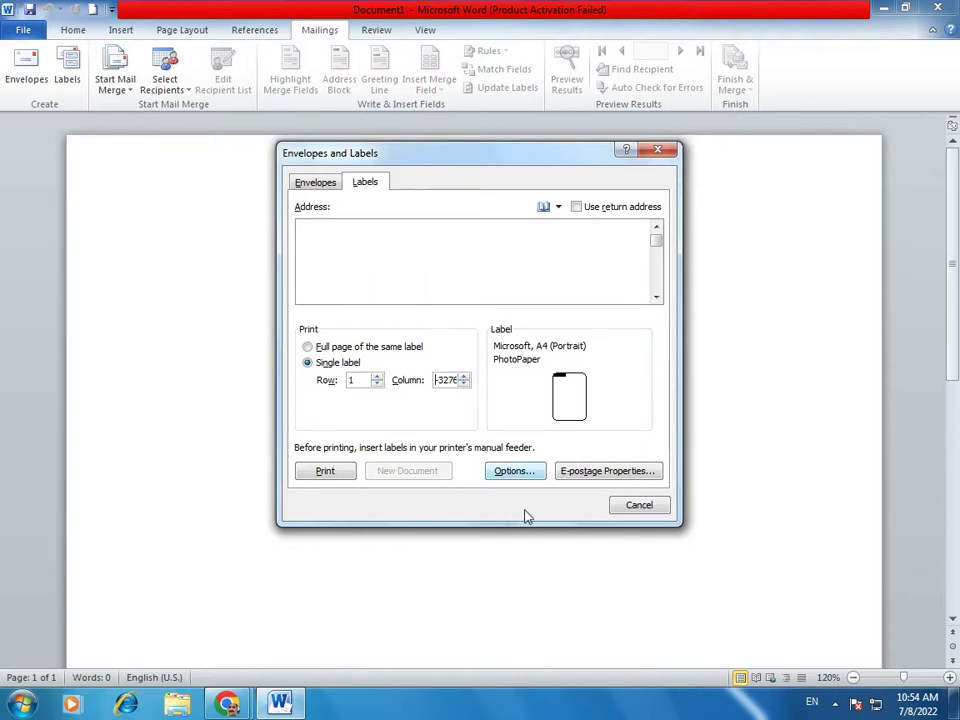
{"action": "left_click", "coordinate": [558, 212]}
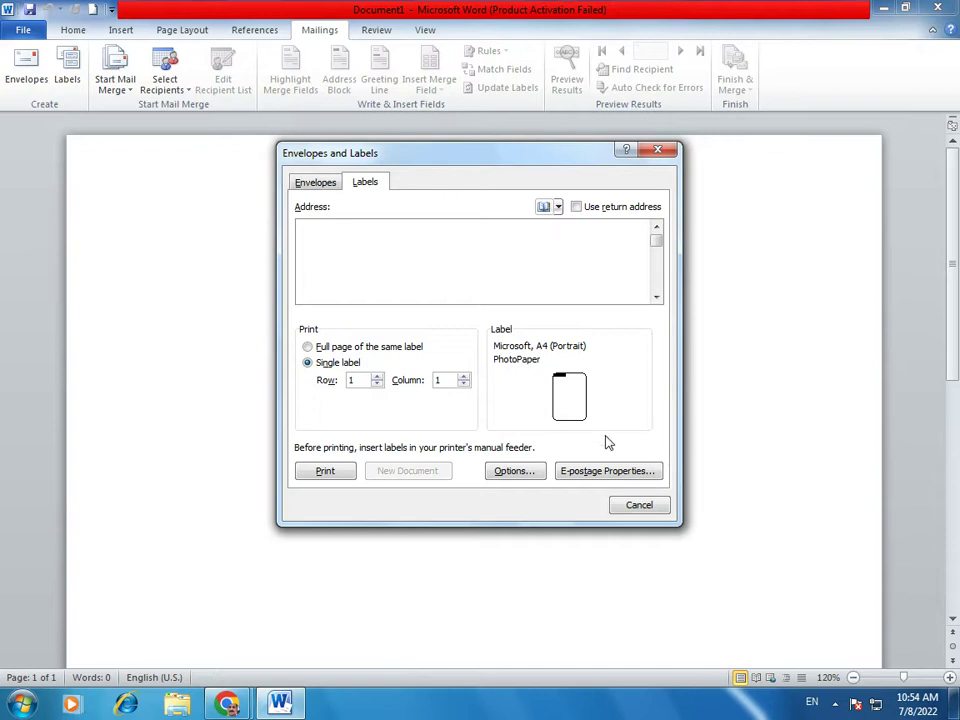
{"action": "left_click", "coordinate": [639, 508]}
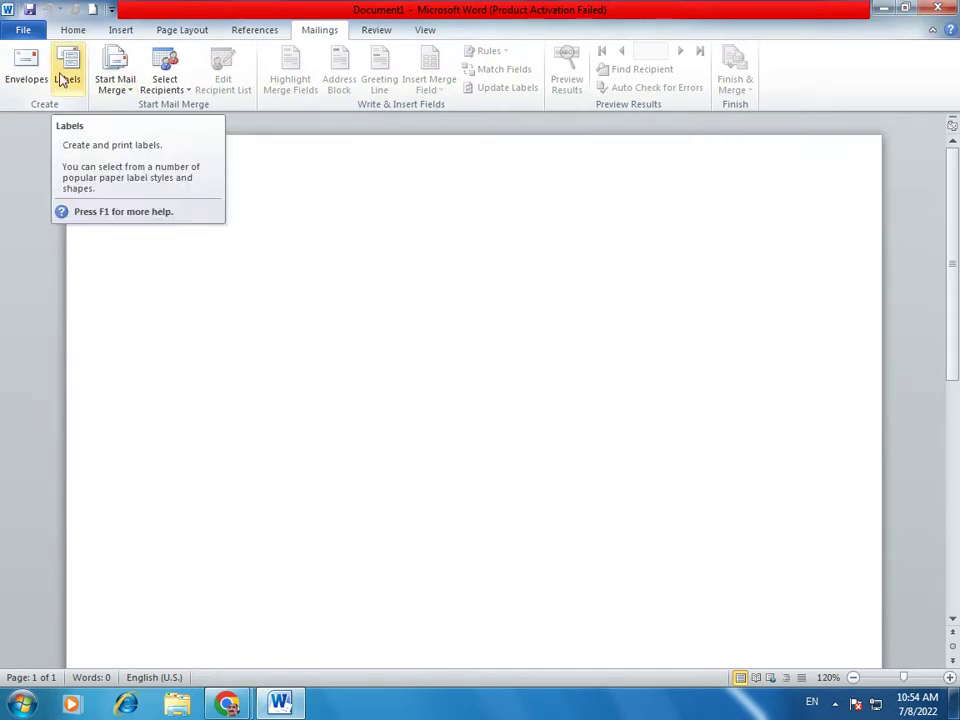
- Look over the mail merge document types and choose Letters for the blank document
{"action": "left_click", "coordinate": [129, 88]}
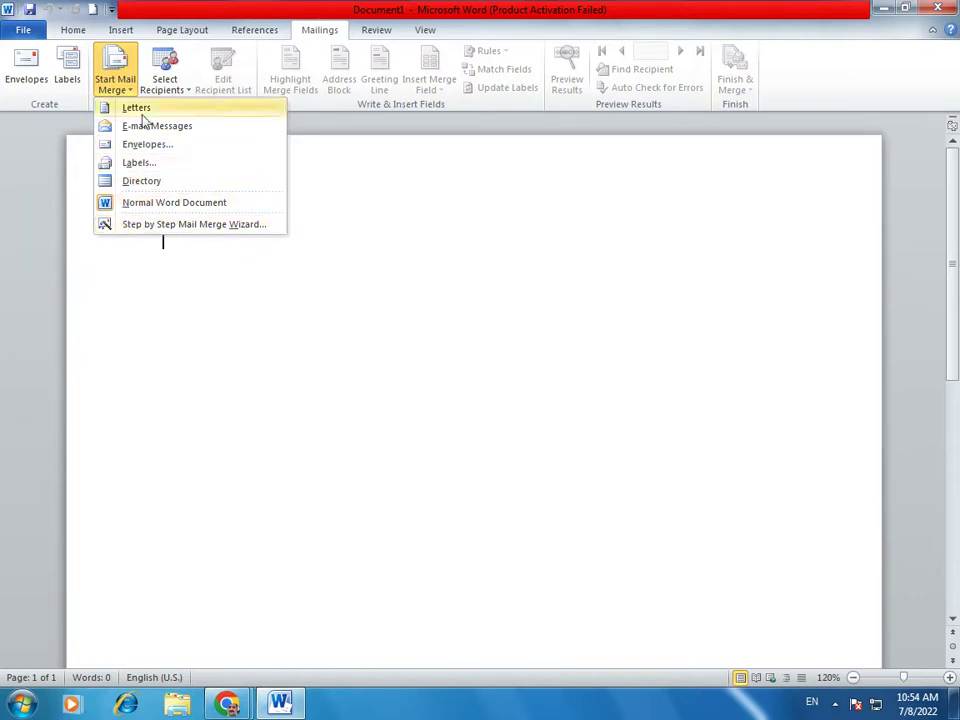
{"action": "left_click", "coordinate": [128, 238]}
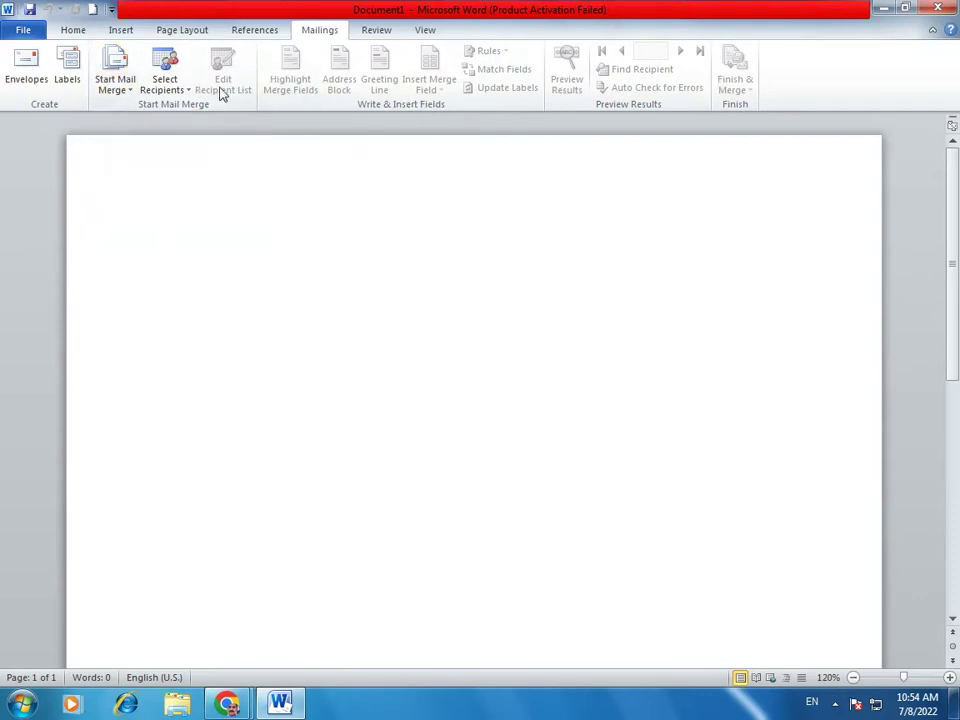
{"action": "left_click", "coordinate": [117, 70]}
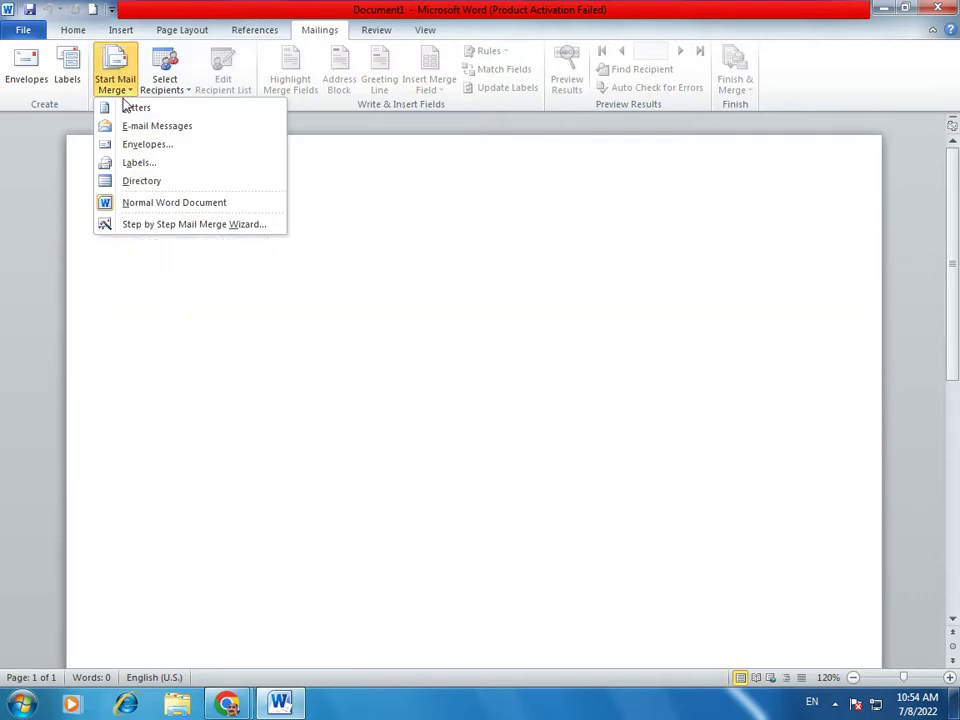
{"action": "left_click", "coordinate": [128, 109]}
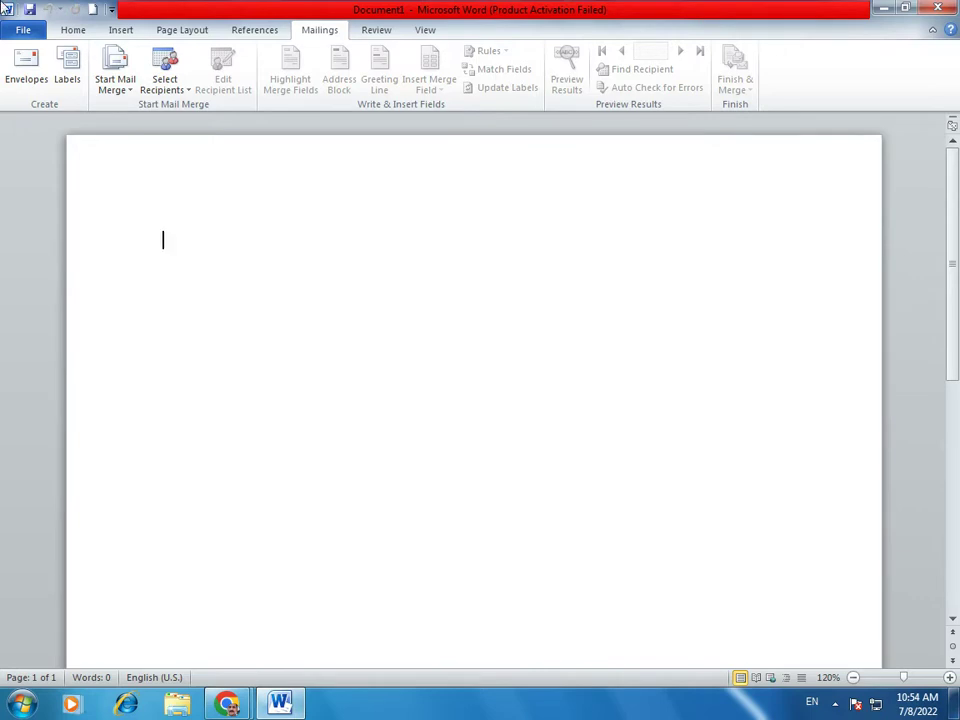
- Open the CASUAL LEAVE document from the Documents library and place the cursor in the blank area below the form
{"action": "left_click", "coordinate": [18, 30]}
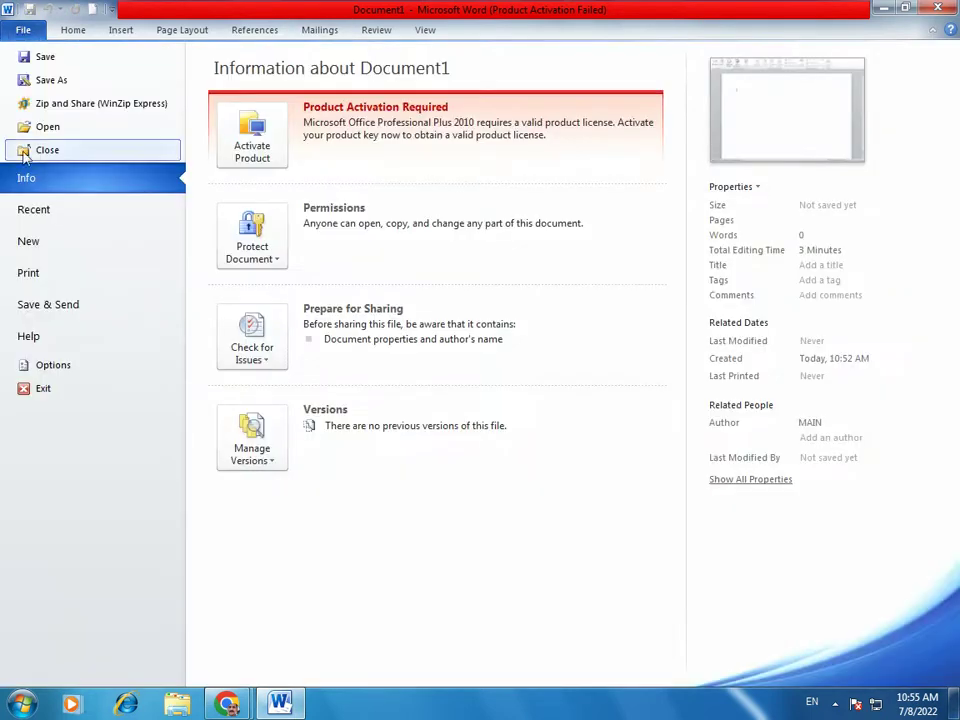
{"action": "left_click", "coordinate": [47, 127]}
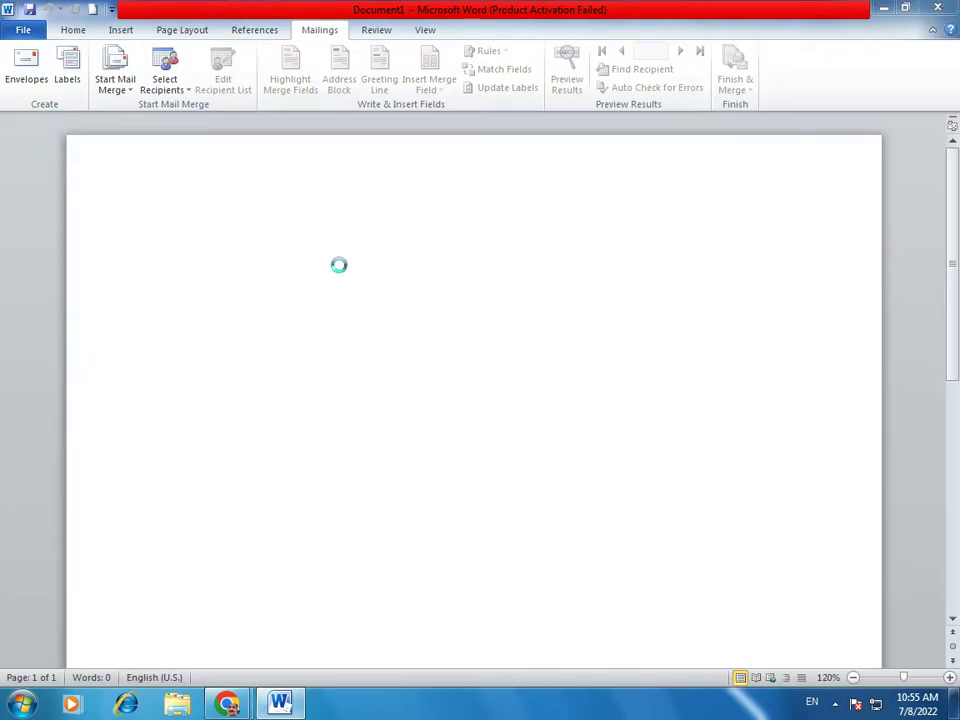
{"action": "double_click", "coordinate": [206, 248]}
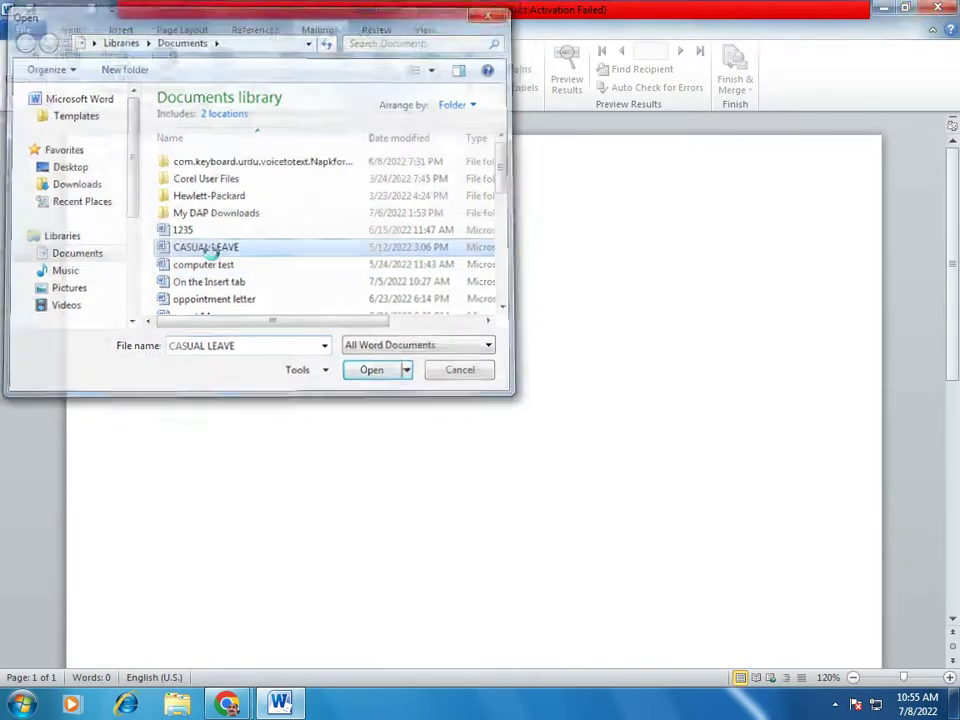
{"action": "scroll", "coordinate": [386, 392], "scroll_direction": "down", "scroll_amount": 2}
{"action": "scroll", "coordinate": [388, 393], "scroll_direction": "up", "scroll_amount": 2}
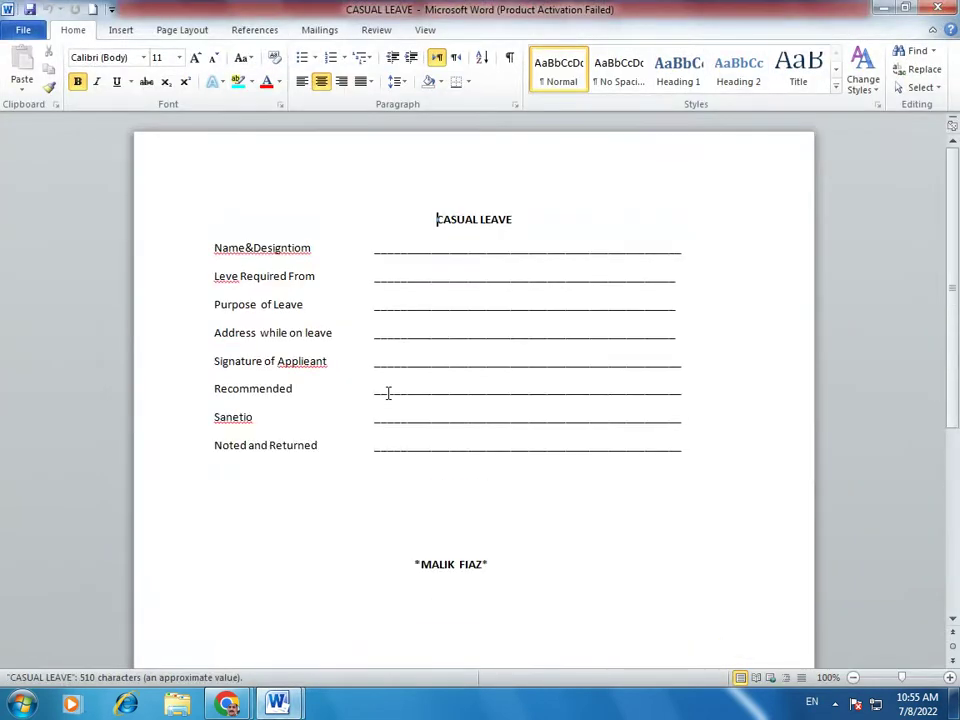
{"action": "left_click", "coordinate": [505, 508]}
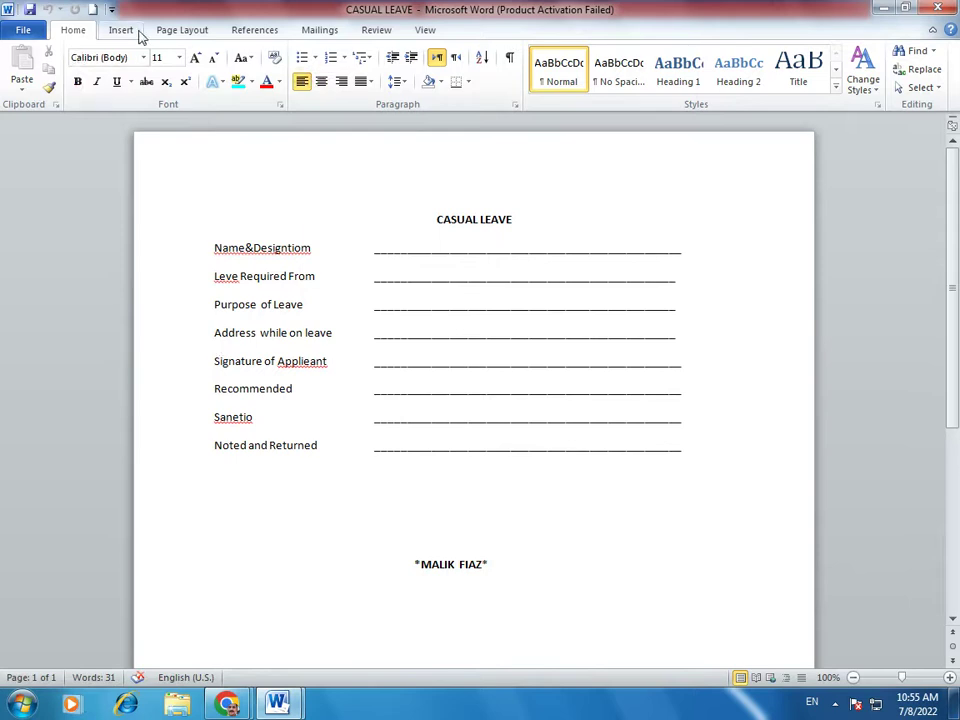
- Start a mail merge of the Letters type for the casual leave form
{"action": "left_click", "coordinate": [320, 30]}
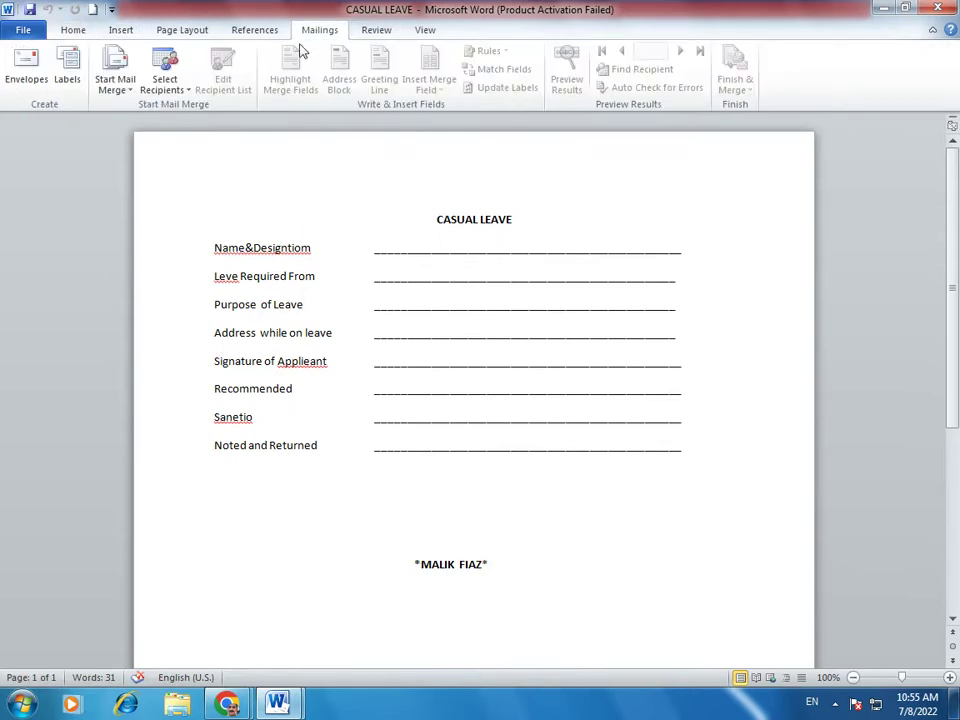
{"action": "left_click", "coordinate": [127, 90]}
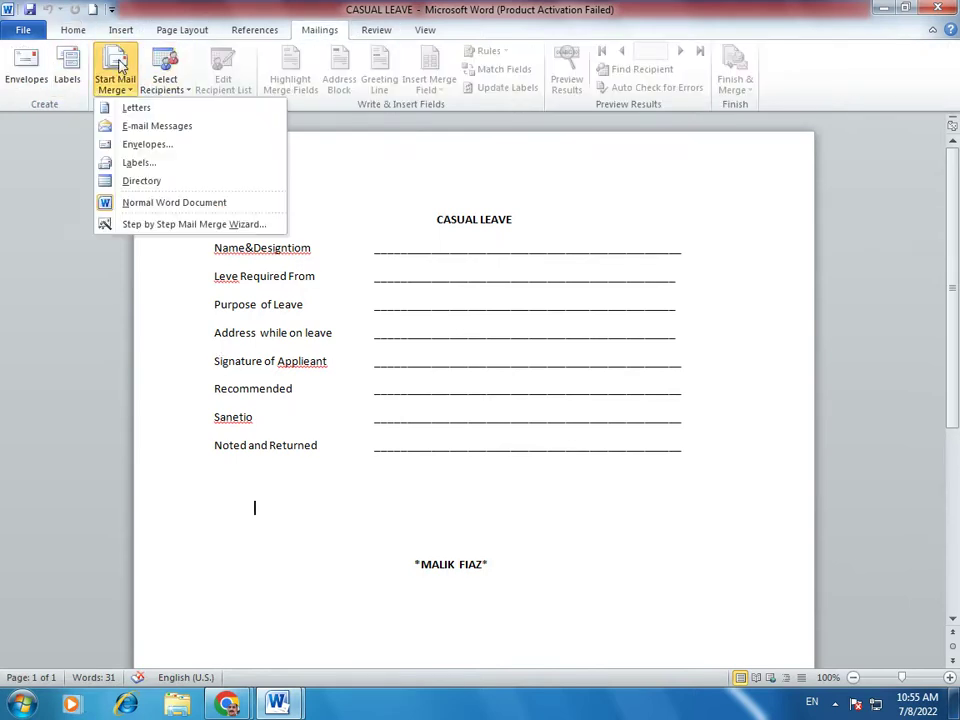
{"action": "left_click", "coordinate": [132, 108]}
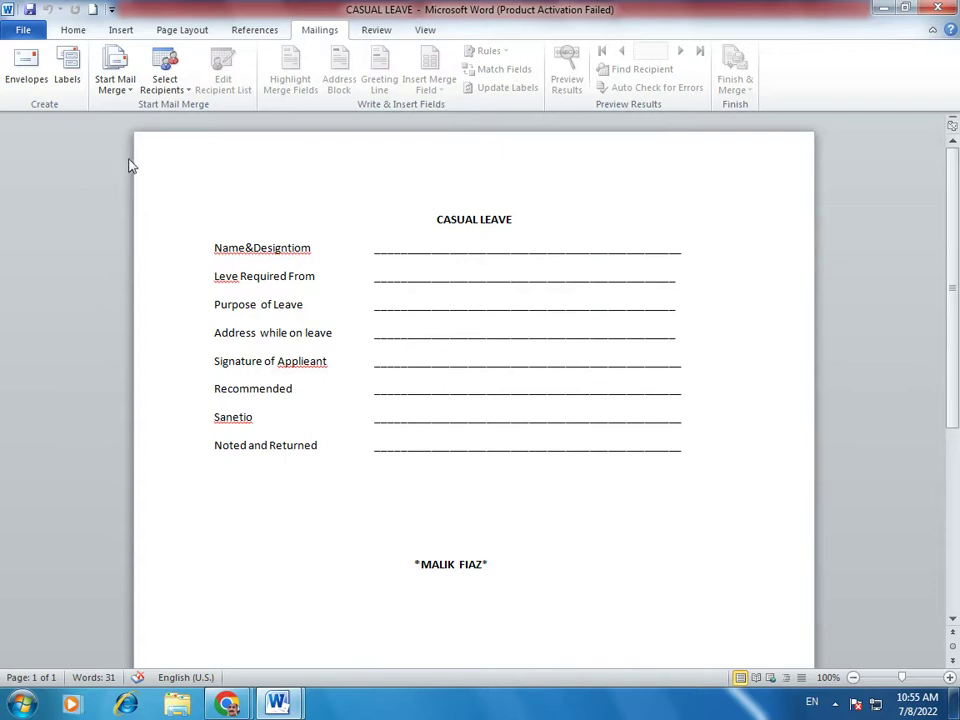
- Start a new recipient list for the letters merge and look over its default address columns
{"action": "left_click", "coordinate": [125, 77]}
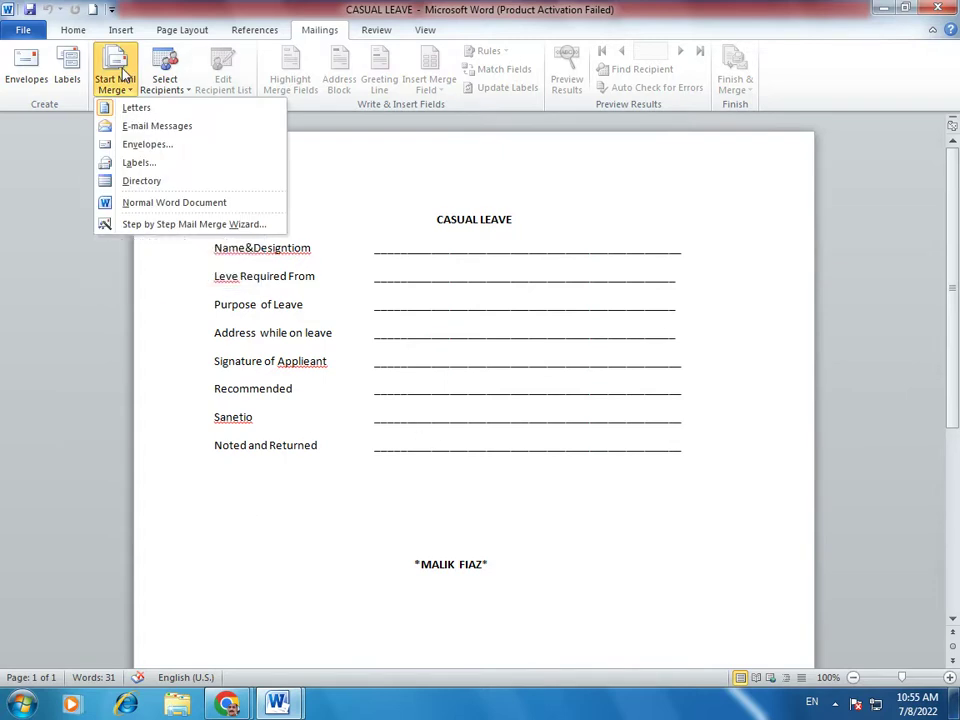
{"action": "left_click", "coordinate": [160, 78]}
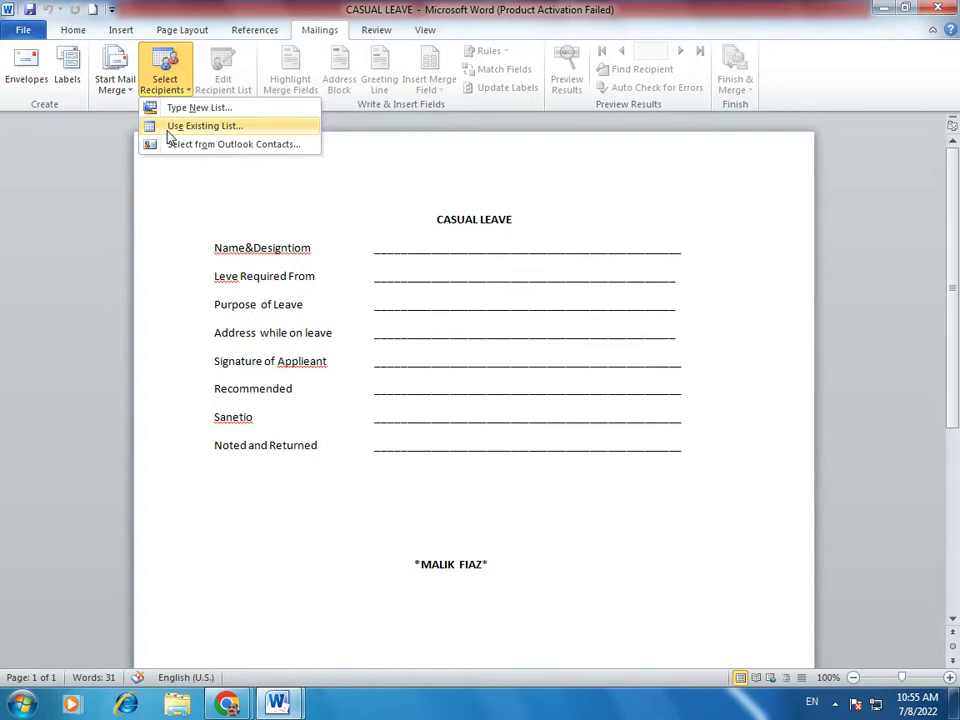
{"action": "left_click", "coordinate": [176, 107]}
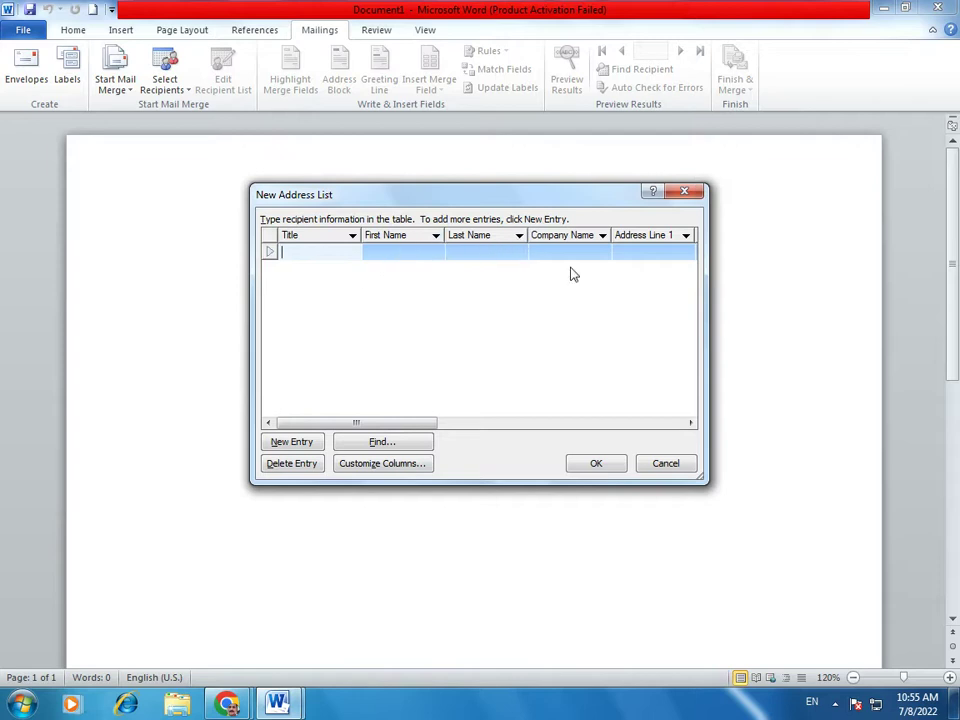
{"action": "left_click", "coordinate": [690, 423]}
{"action": "left_click", "coordinate": [690, 423]}
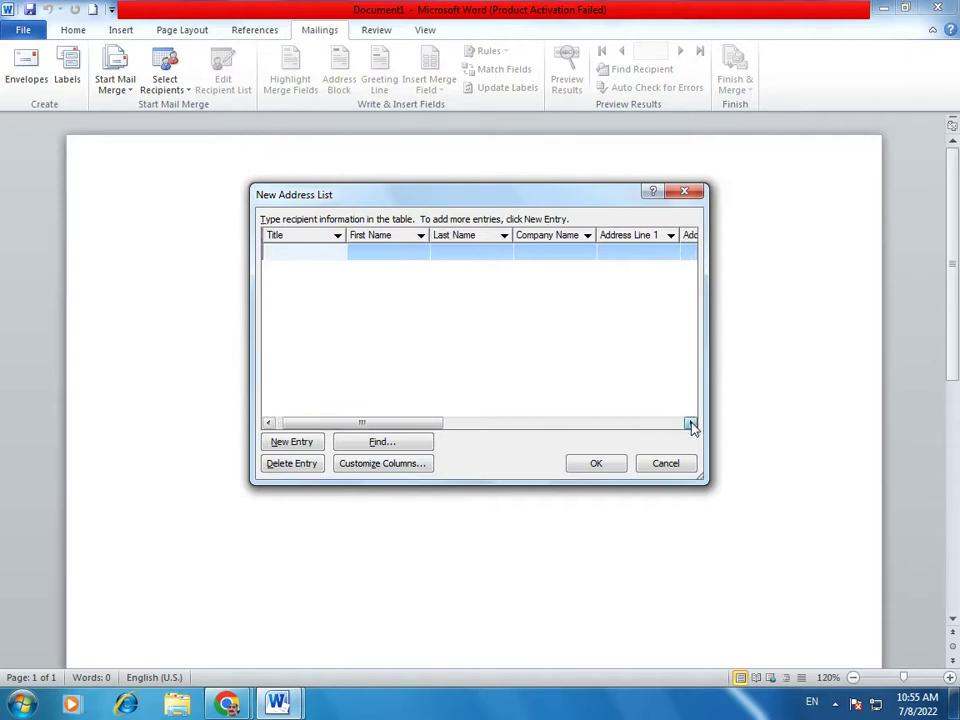
{"action": "left_click", "coordinate": [690, 423]}
{"action": "left_click", "coordinate": [690, 423]}
{"action": "left_click", "coordinate": [690, 423]}
{"action": "left_click", "coordinate": [690, 423]}
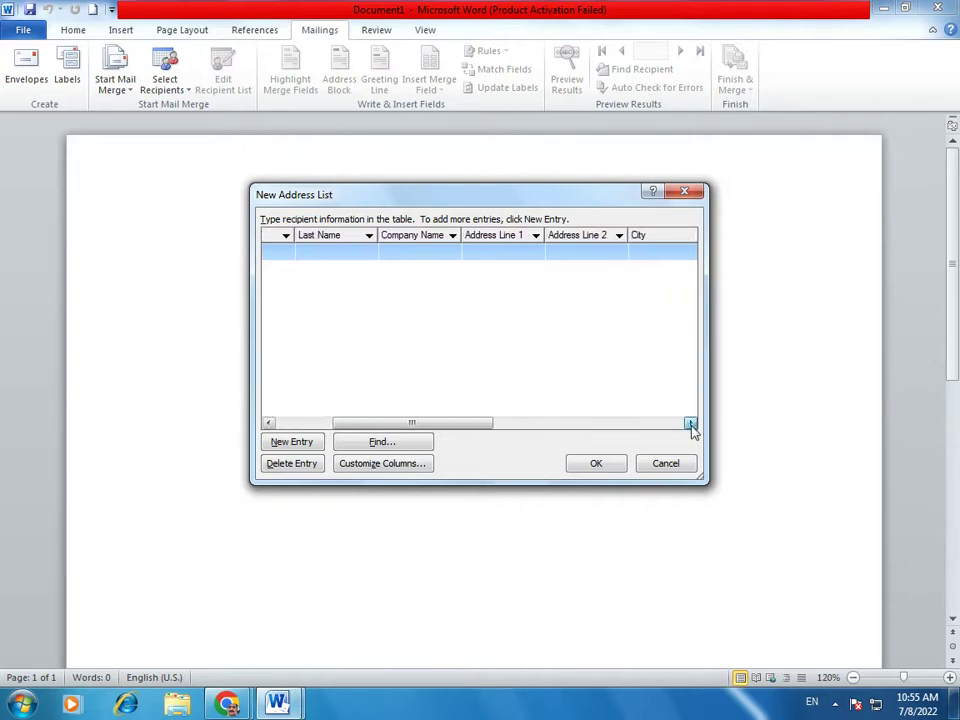
{"action": "left_click", "coordinate": [690, 423]}
{"action": "left_click", "coordinate": [690, 423]}
{"action": "left_click_drag", "start_coordinate": [484, 426], "coordinate": [330, 427]}
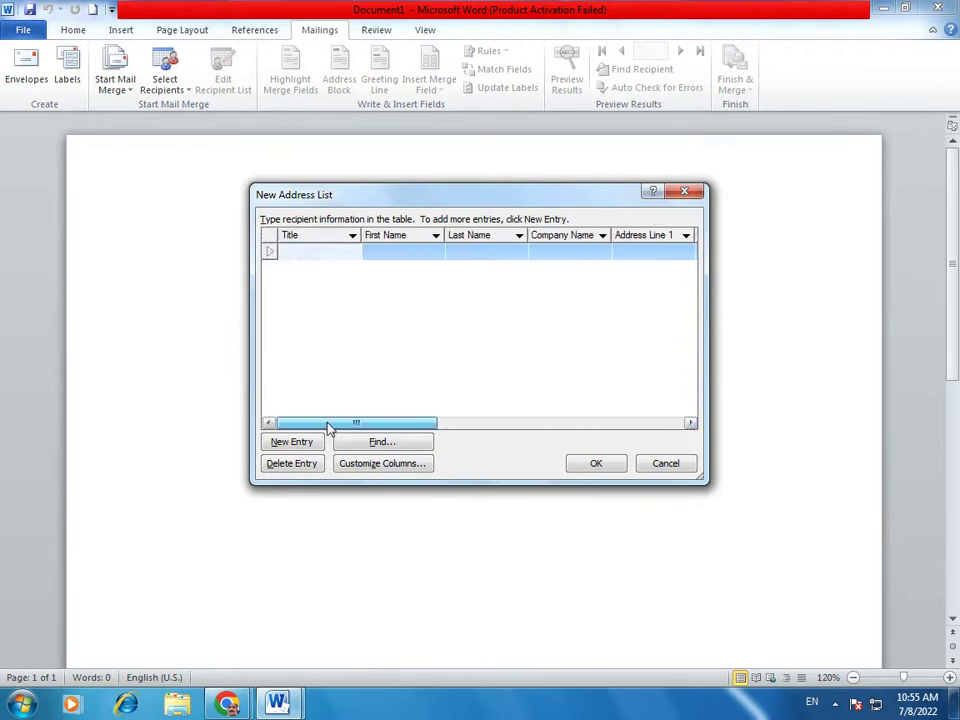
- Try deleting and adding a blank recipient entry, and cancel the new address list
{"action": "left_click", "coordinate": [292, 464]}
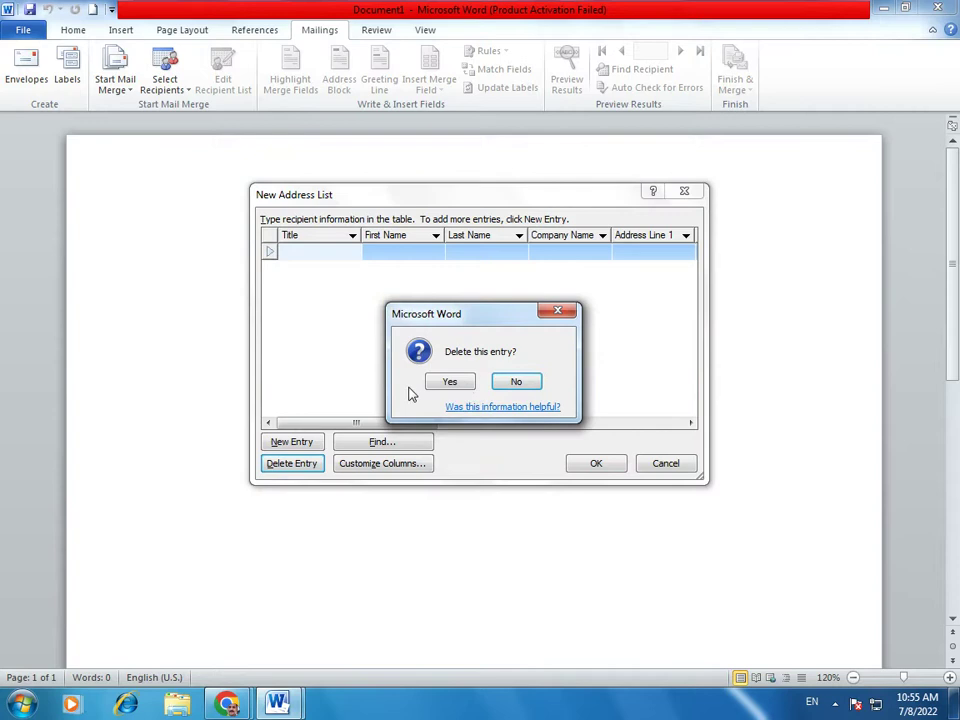
{"action": "left_click", "coordinate": [450, 382]}
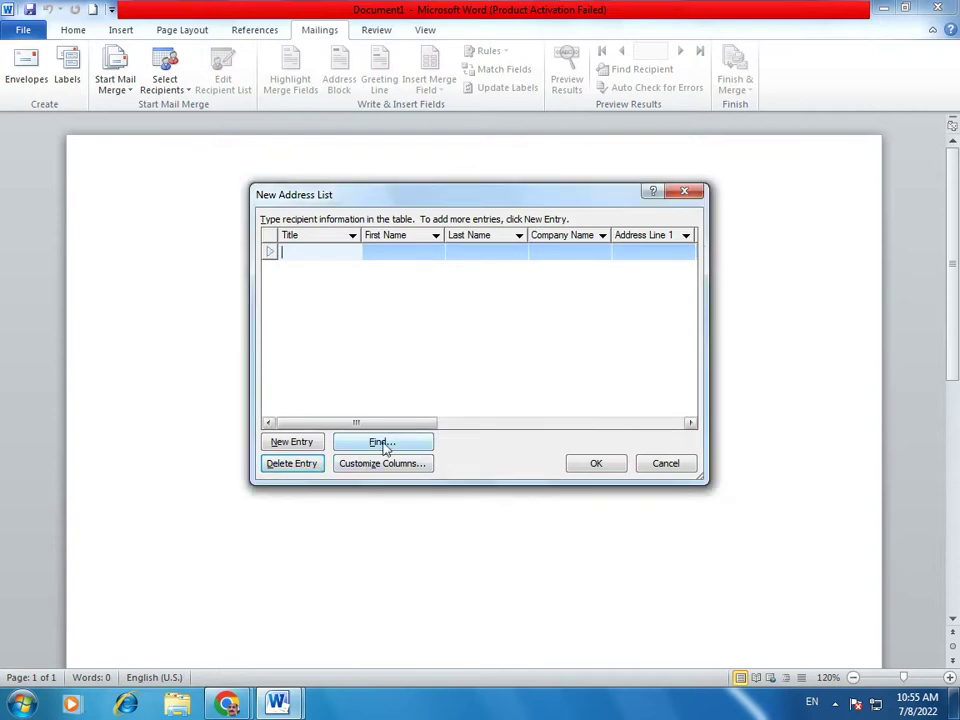
{"action": "left_click", "coordinate": [285, 445]}
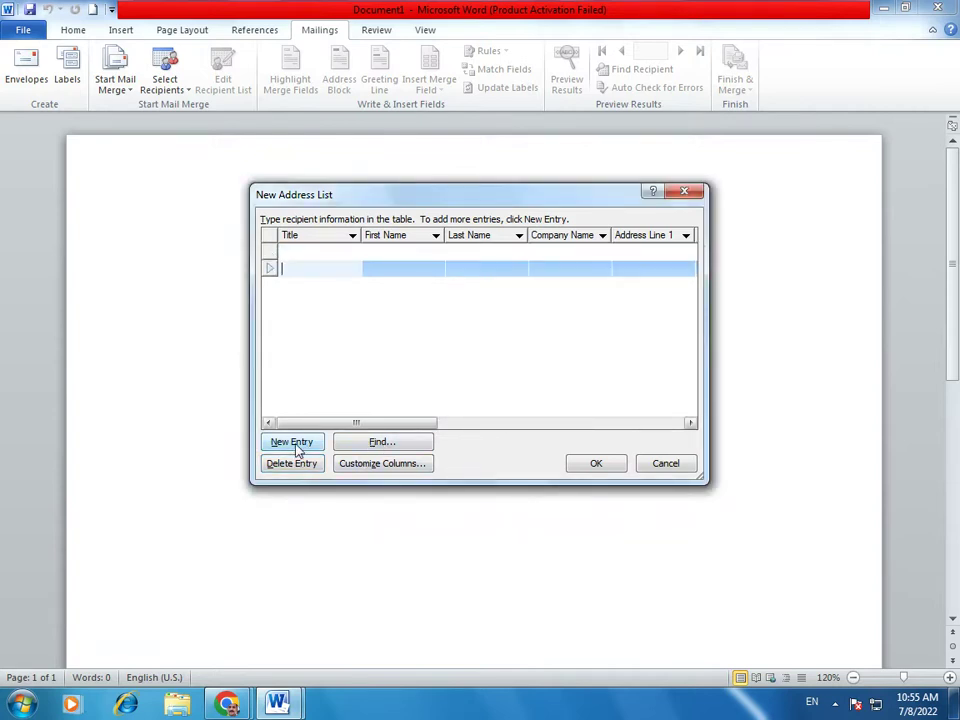
{"action": "left_click", "coordinate": [401, 464]}
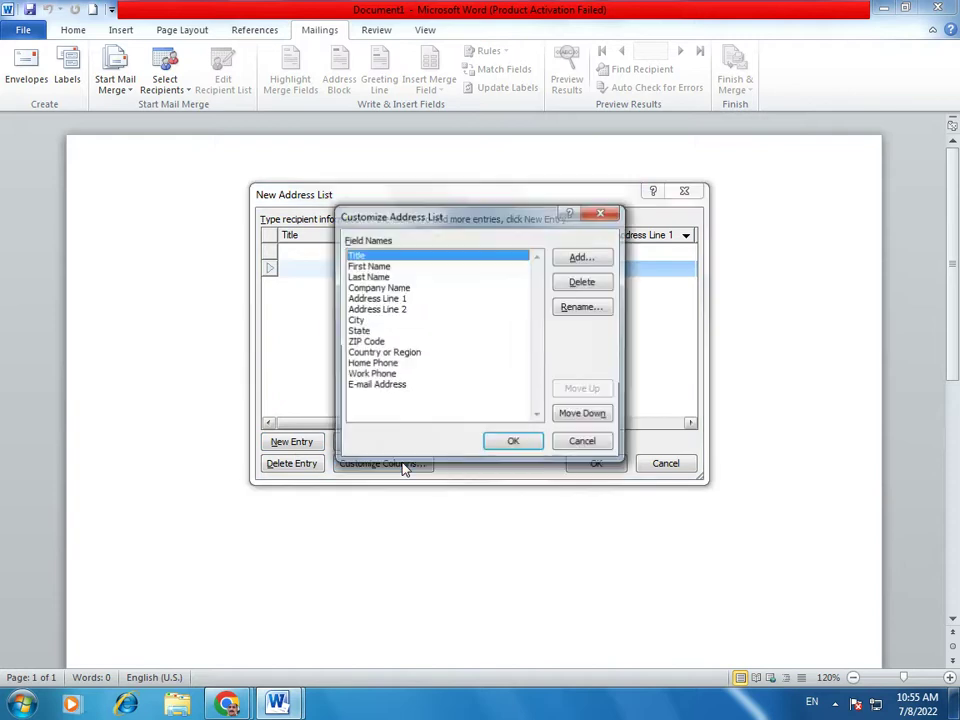
{"action": "left_click", "coordinate": [583, 442]}
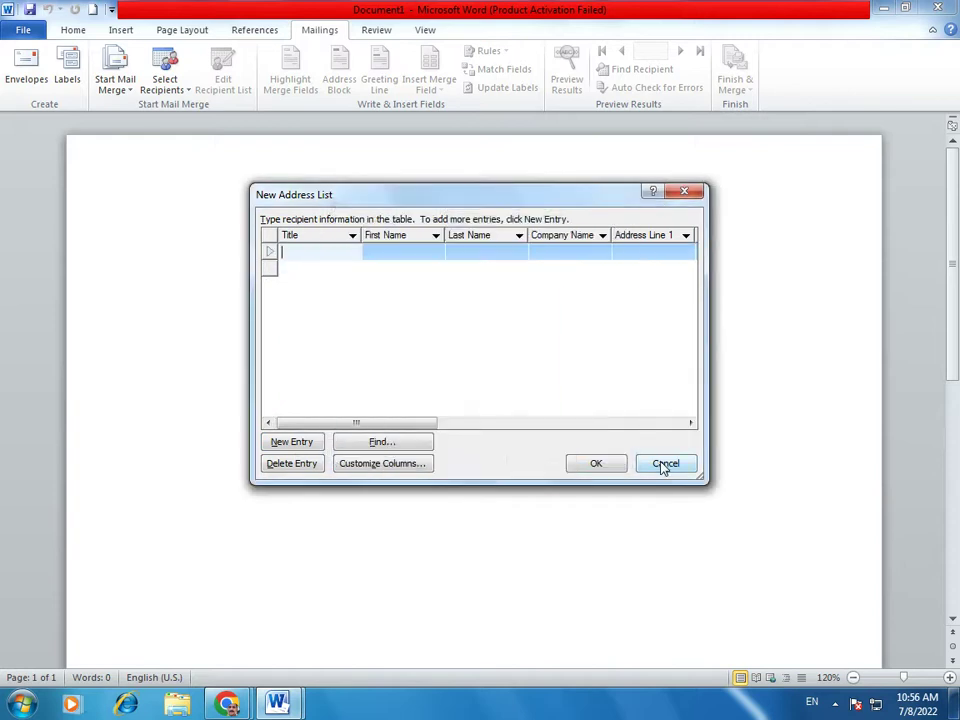
{"action": "left_click", "coordinate": [665, 463]}
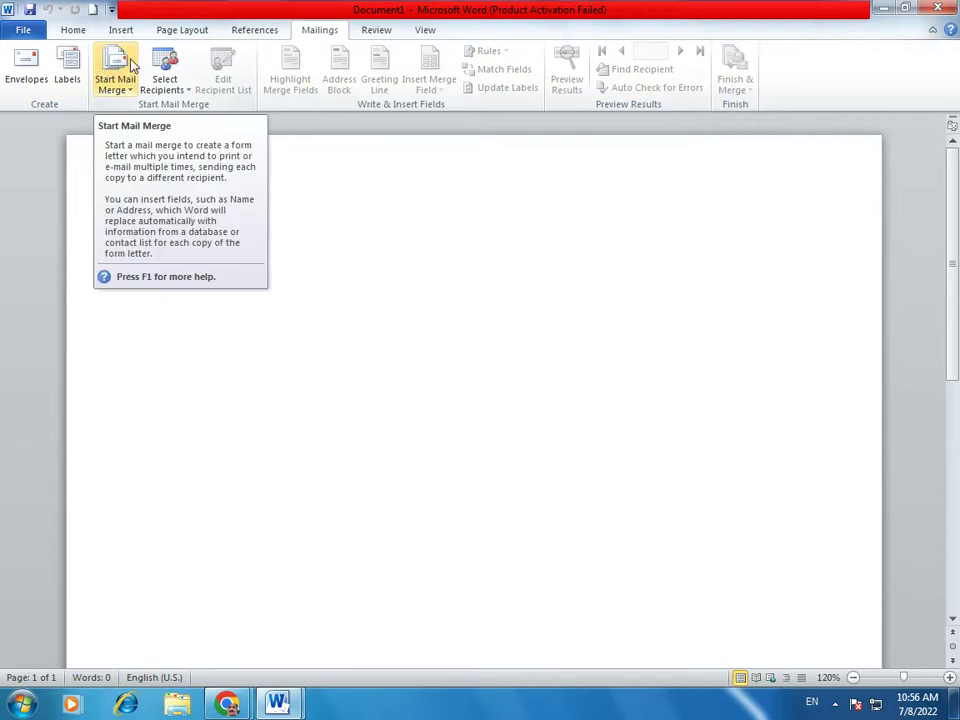
- Set the blank document as a Letters mail merge and start a new recipient list for it
{"action": "left_click", "coordinate": [114, 84]}
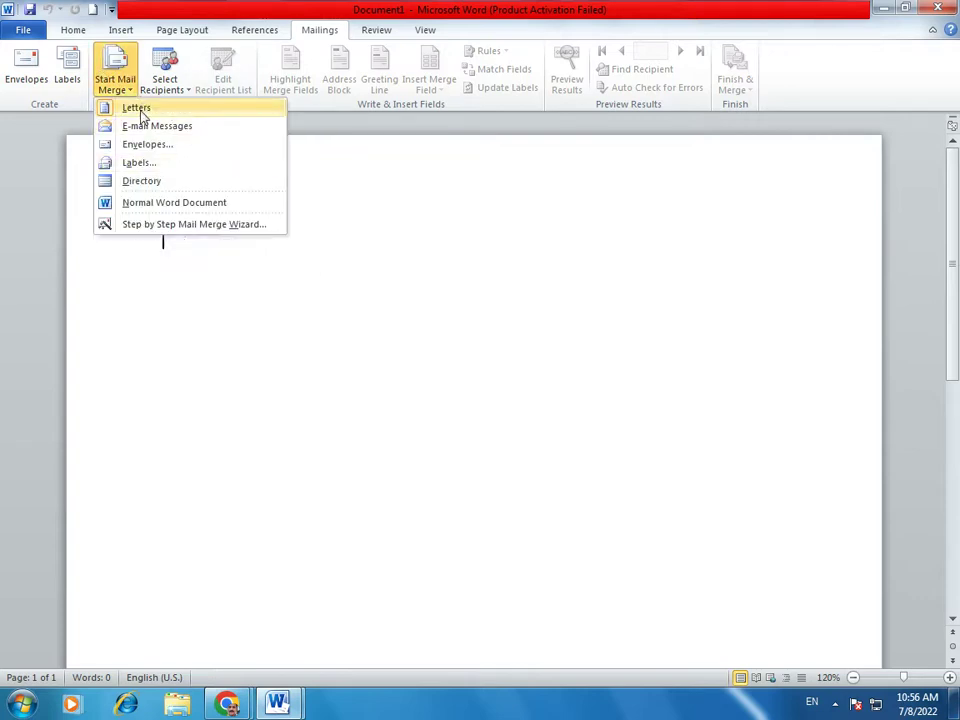
{"action": "left_click", "coordinate": [140, 110]}
{"action": "left_click", "coordinate": [163, 66]}
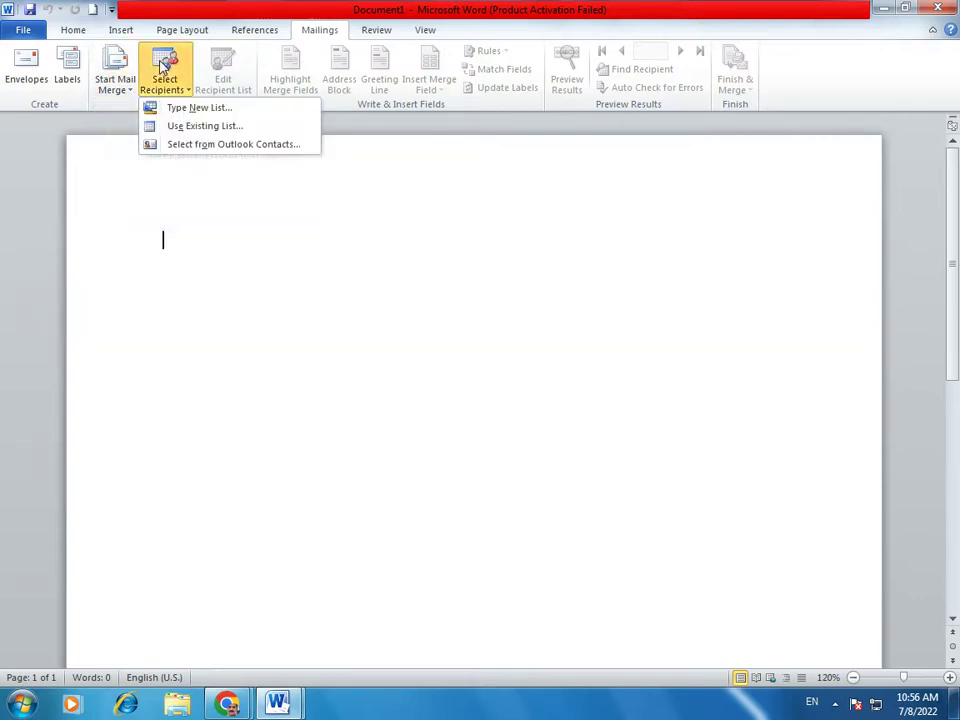
{"action": "left_click", "coordinate": [185, 108]}
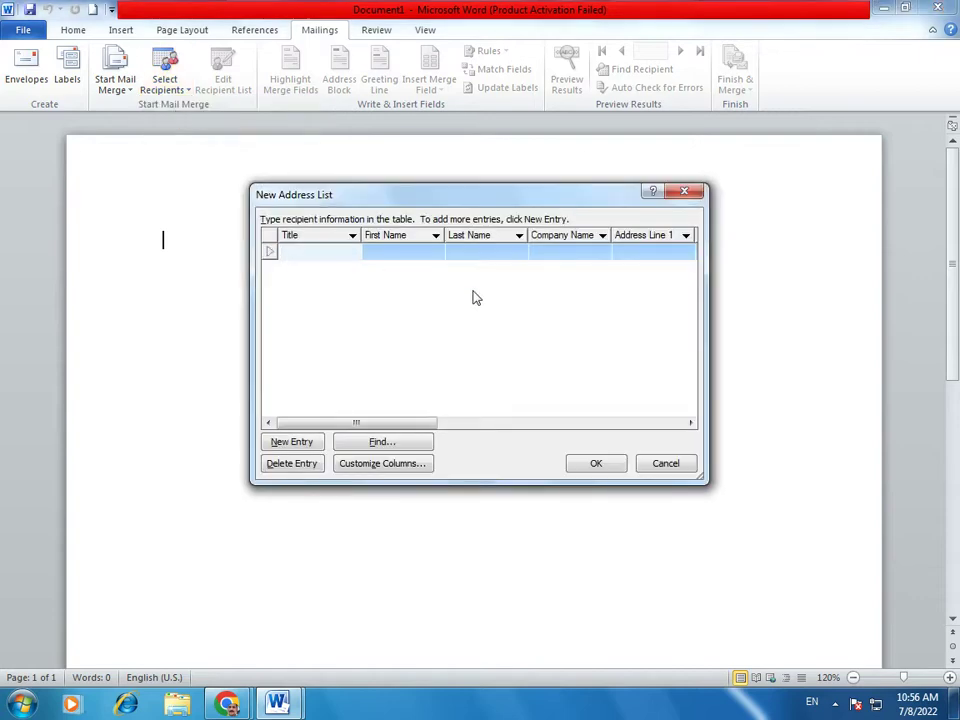
- Customize the address list columns by deleting the Last Name and Address Line 2 fields
{"action": "left_click", "coordinate": [381, 468]}
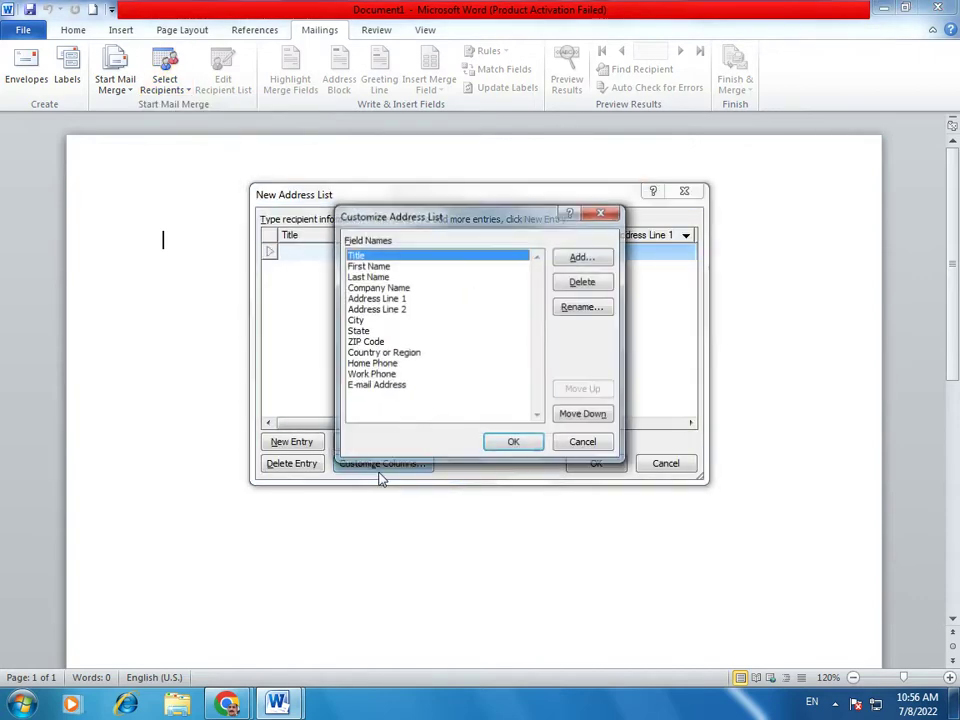
{"action": "left_click", "coordinate": [372, 266]}
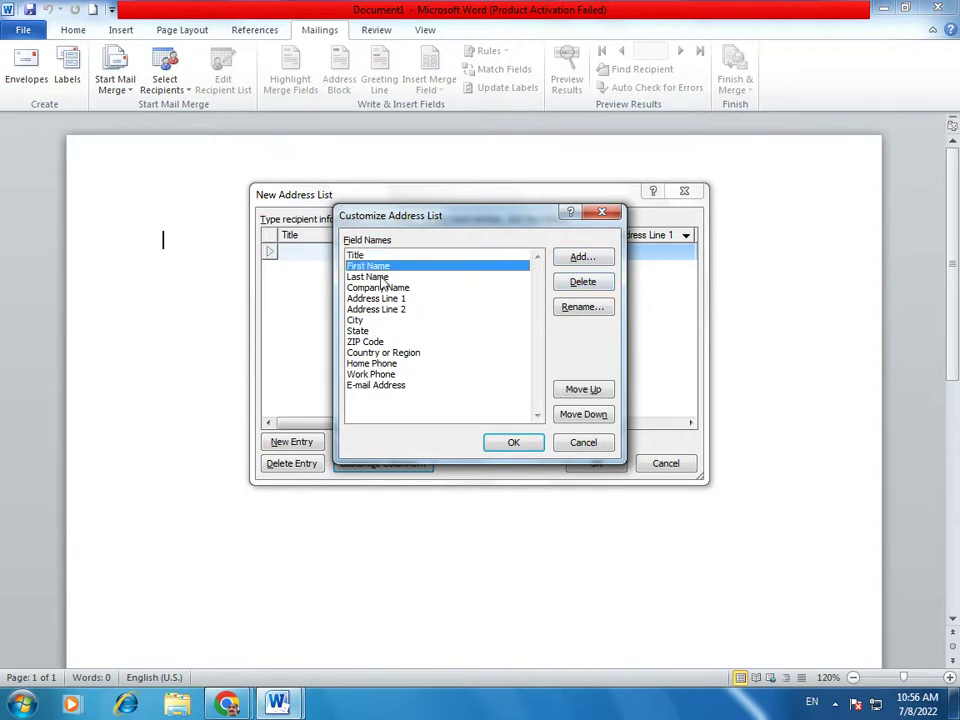
{"action": "left_click", "coordinate": [381, 277]}
{"action": "left_click", "coordinate": [583, 283]}
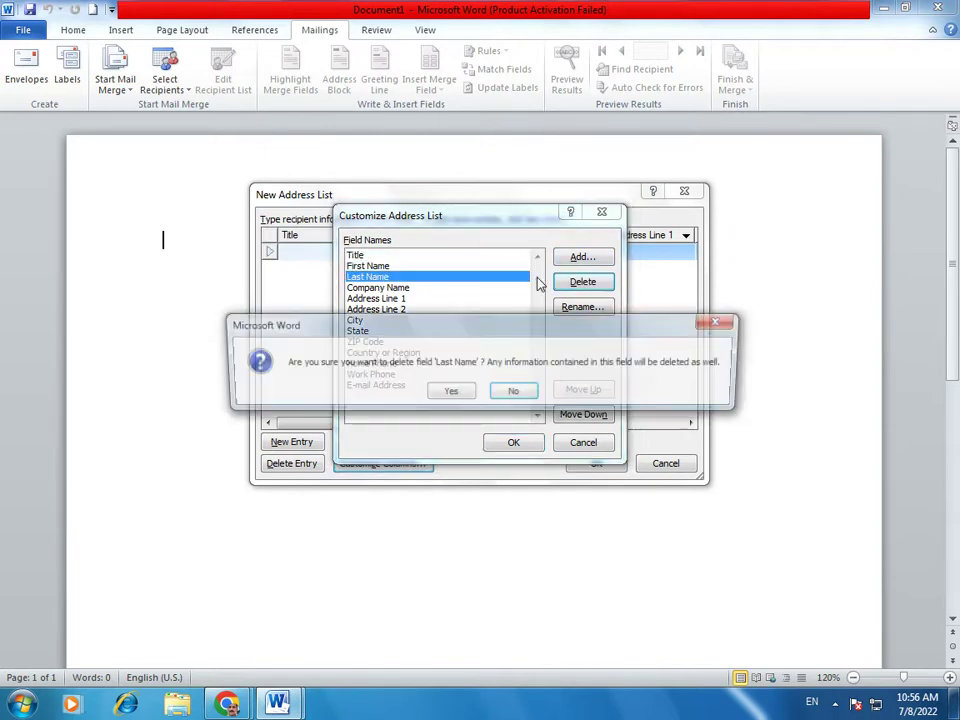
{"action": "left_click", "coordinate": [463, 395]}
{"action": "left_click", "coordinate": [393, 288]}
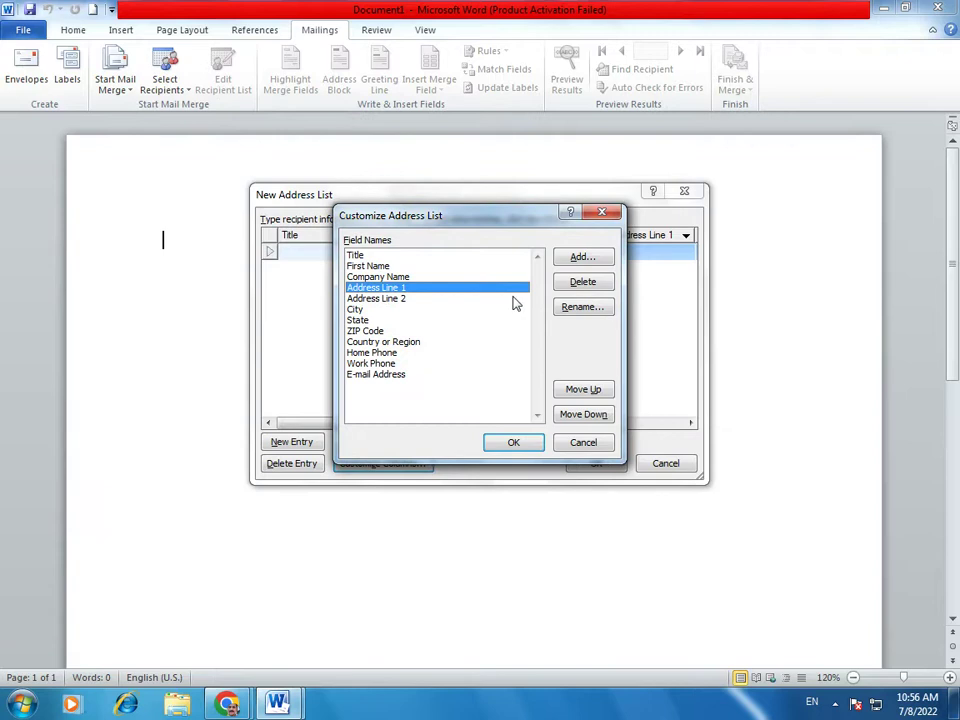
{"action": "left_click", "coordinate": [388, 299]}
{"action": "left_click", "coordinate": [583, 282]}
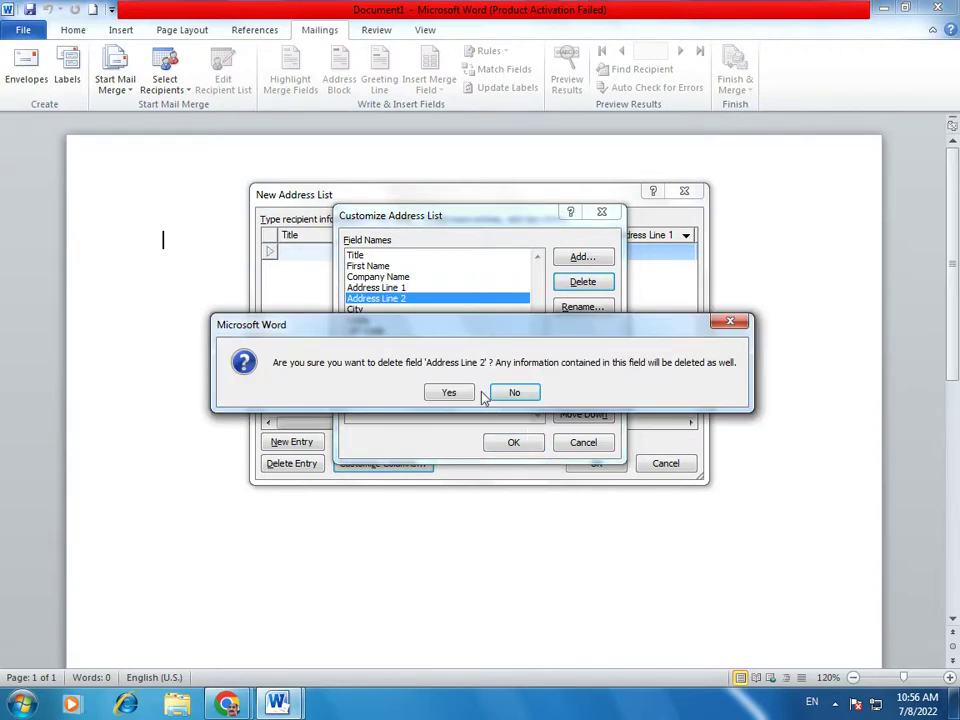
{"action": "left_click", "coordinate": [449, 391]}
- Delete the State and ZIP Code fields from the address list
{"action": "left_click", "coordinate": [410, 309]}
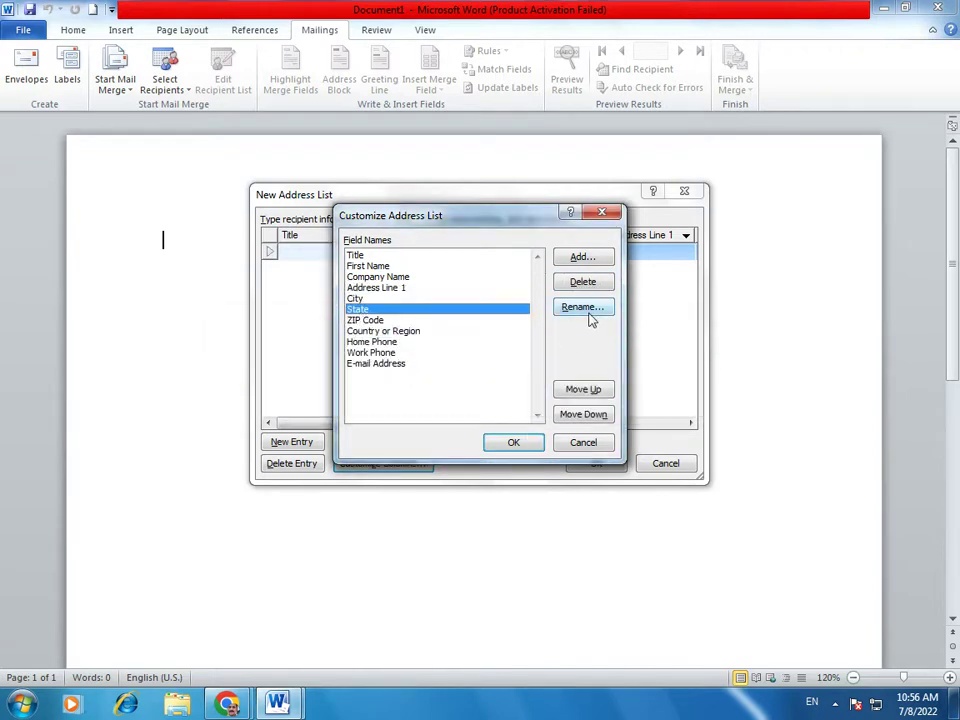
{"action": "left_click", "coordinate": [582, 282]}
{"action": "left_click", "coordinate": [449, 393]}
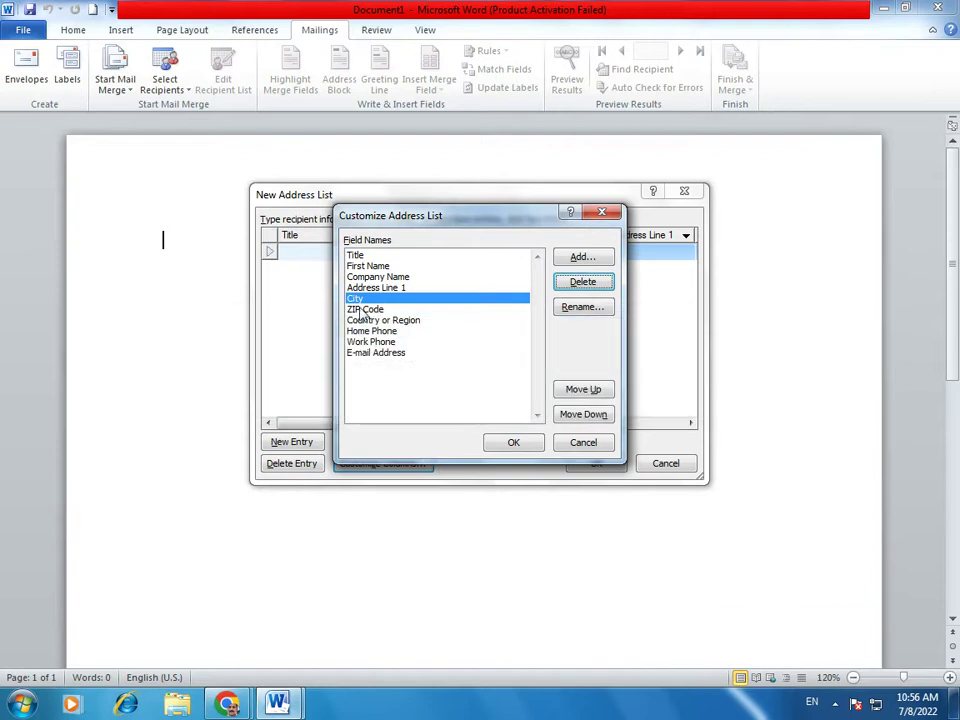
{"action": "left_click", "coordinate": [500, 309]}
{"action": "left_click", "coordinate": [585, 285]}
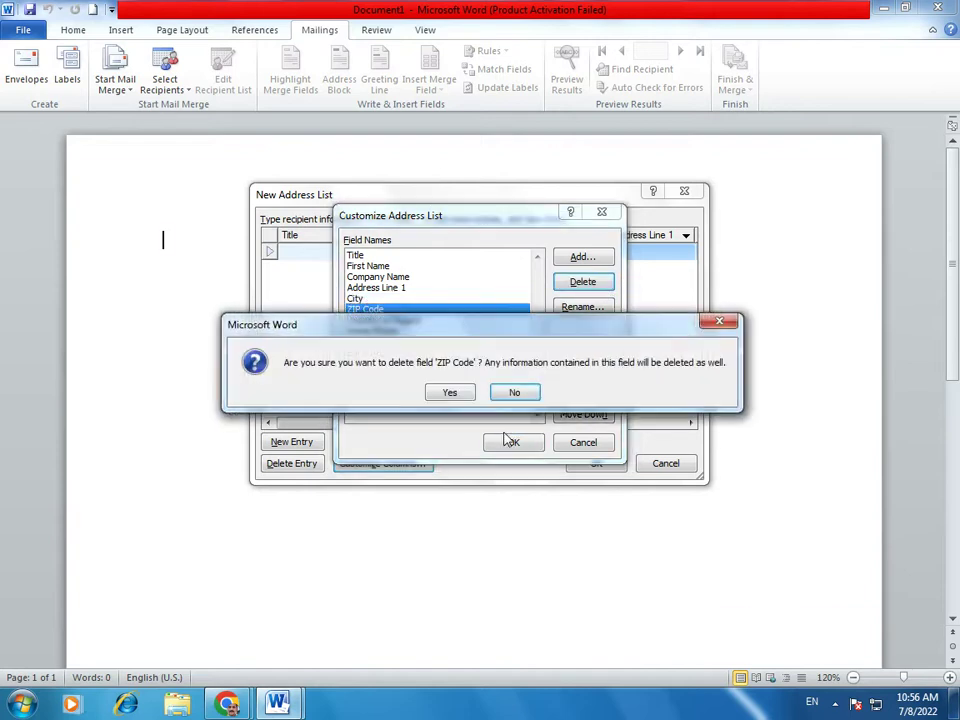
{"action": "left_click", "coordinate": [449, 392]}
- Delete the Home Phone field from the address list
{"action": "left_click", "coordinate": [392, 310]}
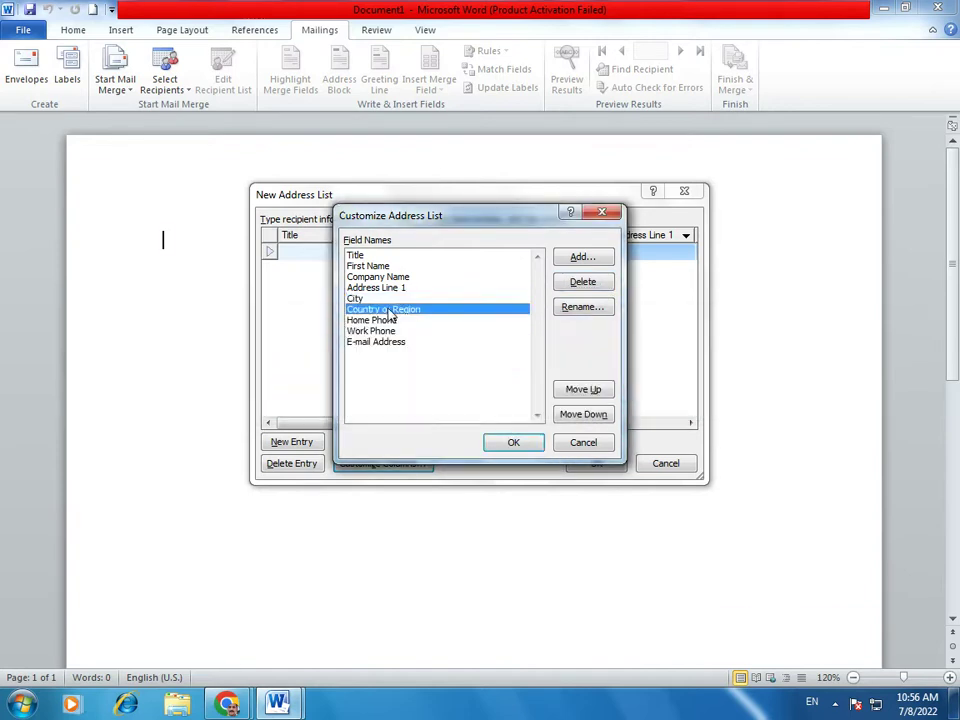
{"action": "left_click", "coordinate": [362, 320]}
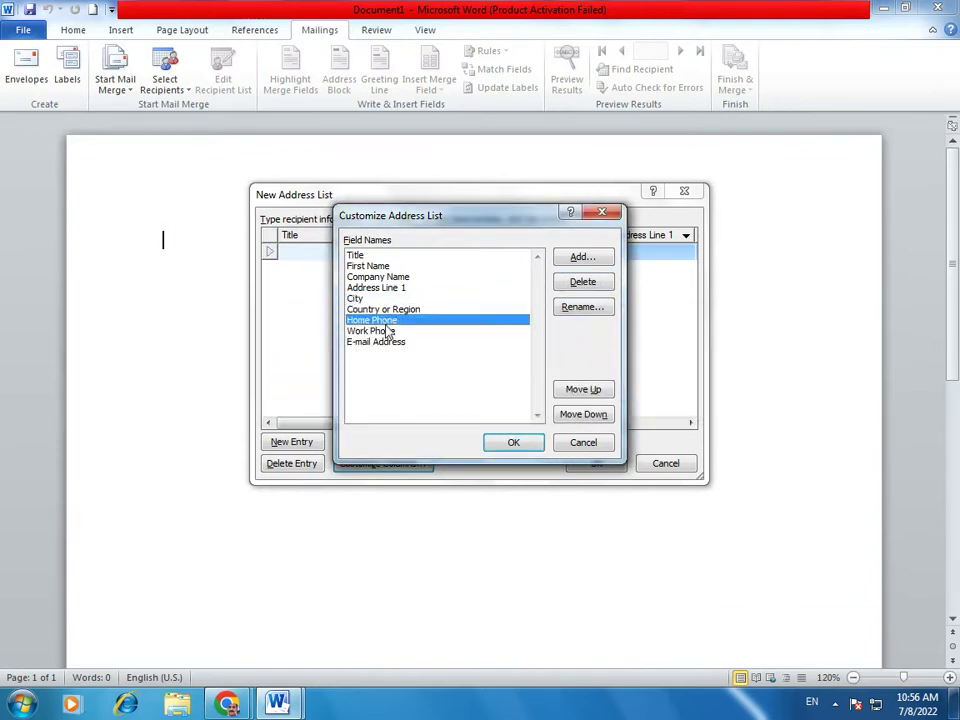
{"action": "left_click", "coordinate": [580, 288]}
{"action": "left_click", "coordinate": [450, 393]}
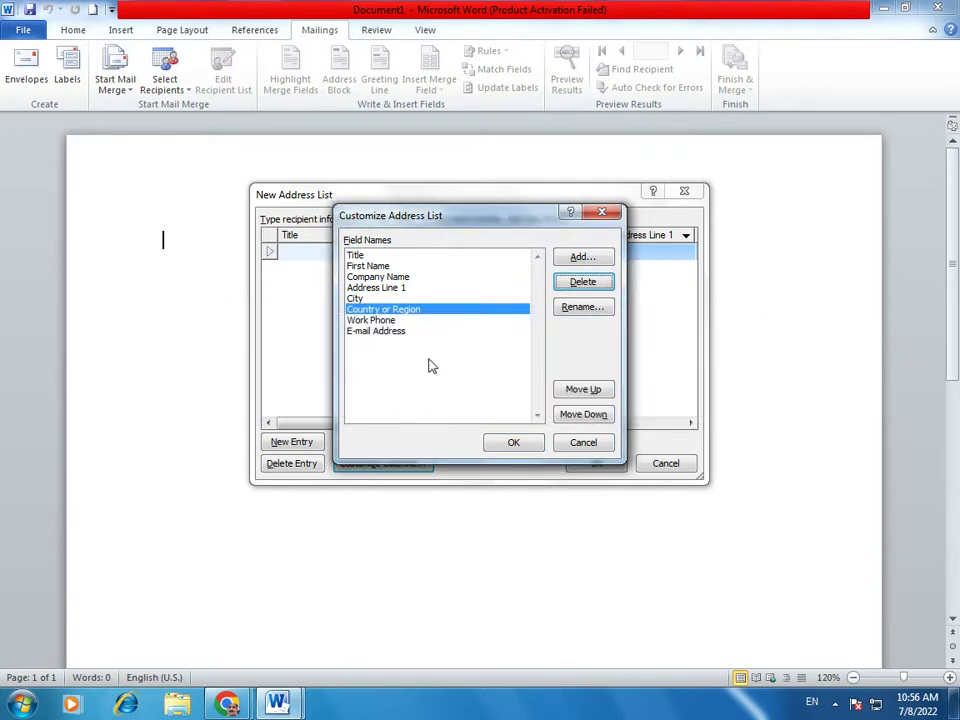
- Rename the Work Phone field as Mobile No and apply the customized address list columns
{"action": "left_click", "coordinate": [370, 320]}
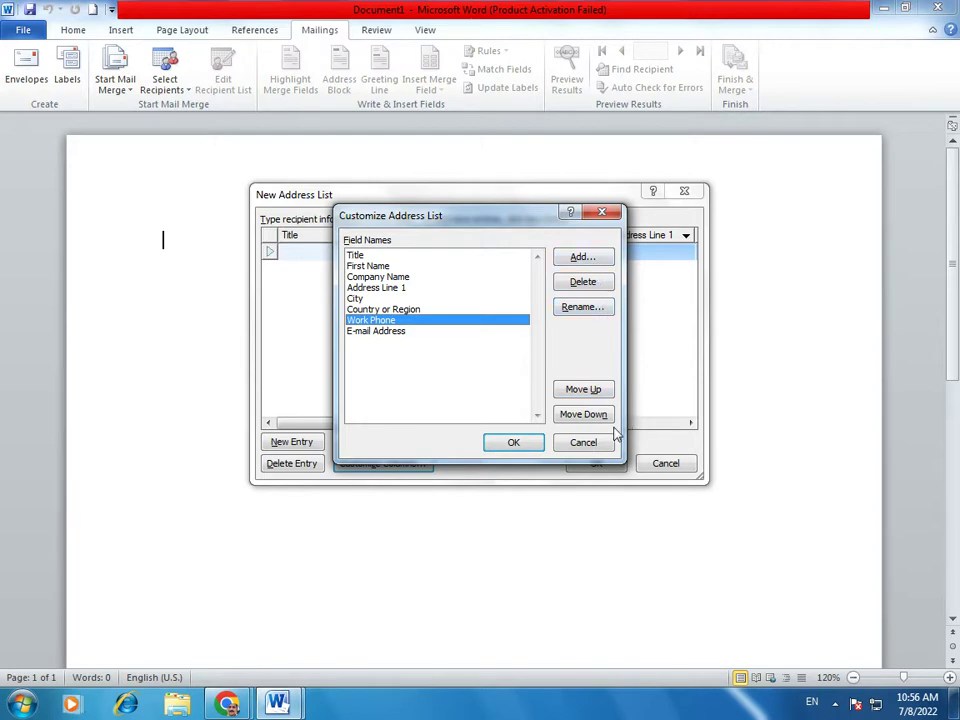
{"action": "left_click", "coordinate": [589, 312]}
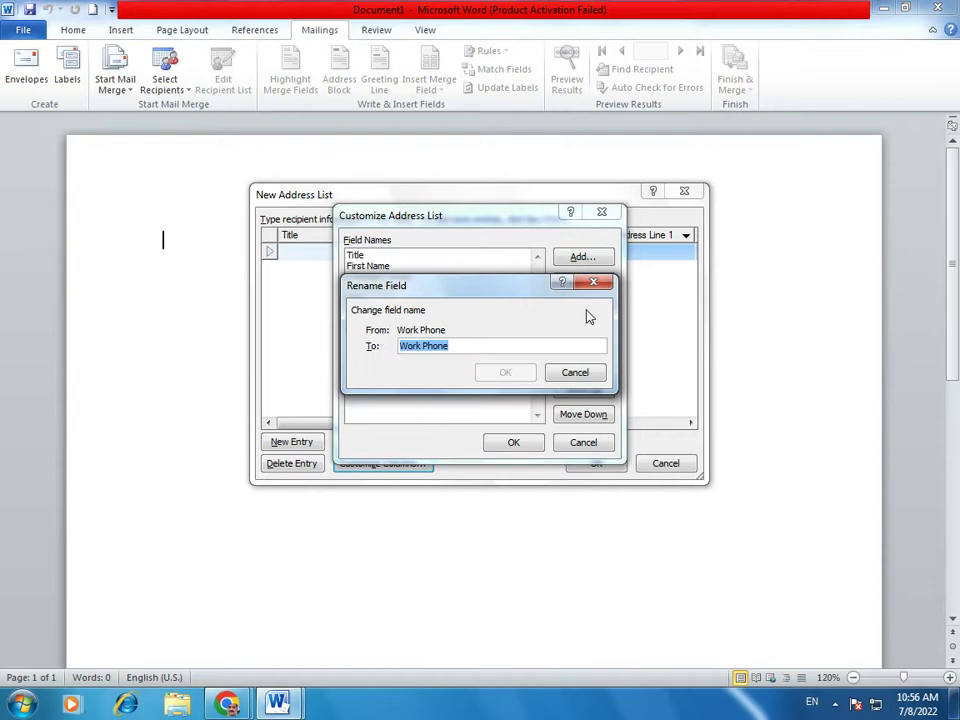
{"action": "type", "text": "Mobile No."}
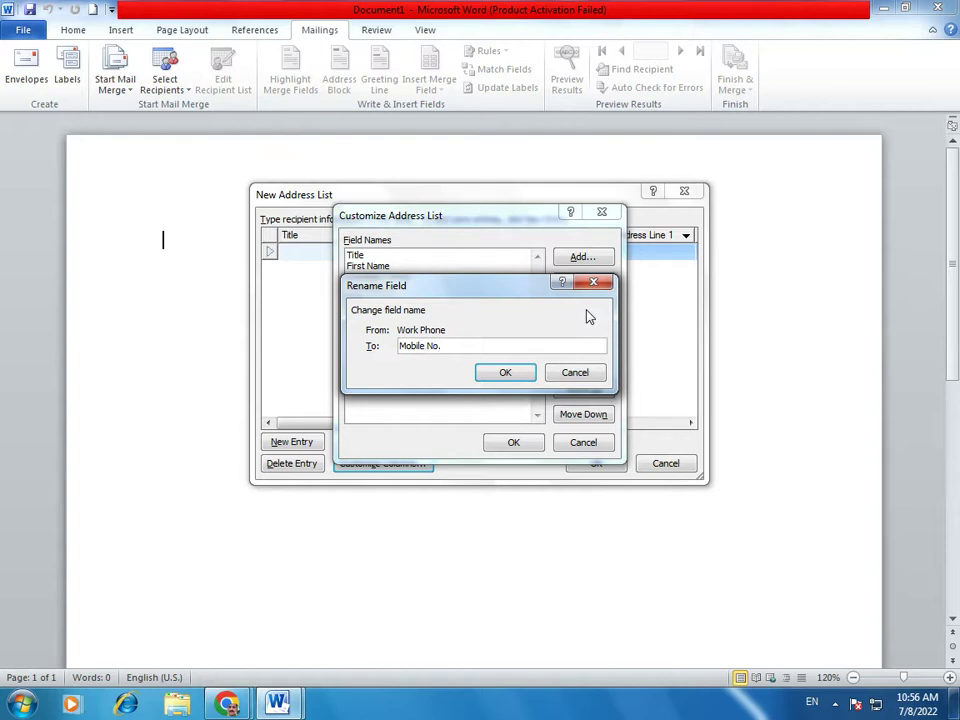
{"action": "left_click", "coordinate": [504, 373]}
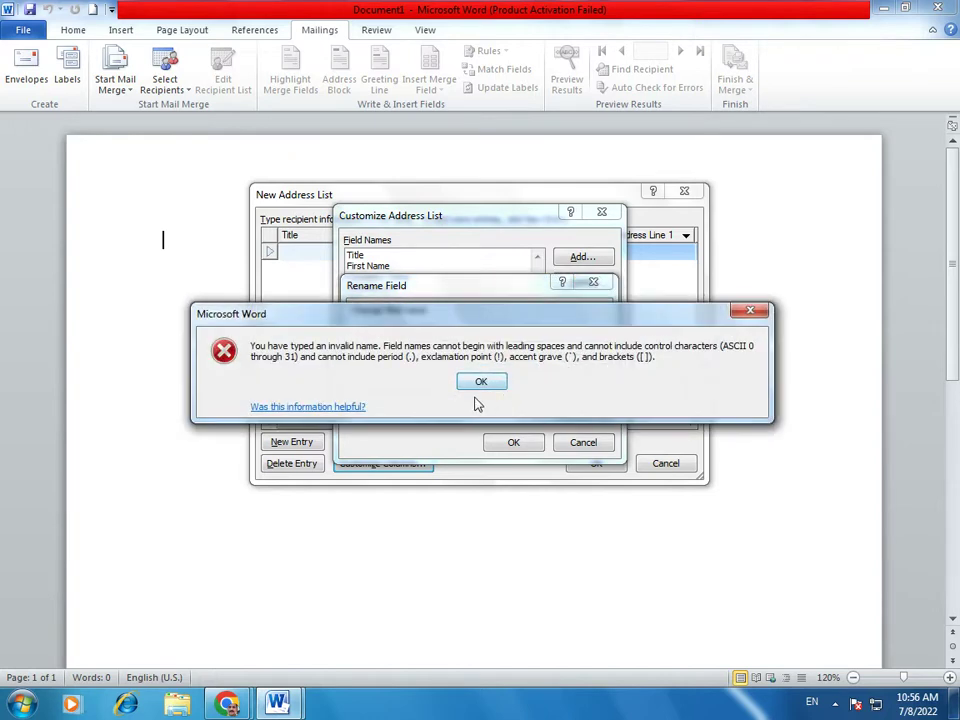
{"action": "key", "text": "Return"}
{"action": "left_click", "coordinate": [504, 374]}
{"action": "left_click", "coordinate": [481, 381]}
{"action": "left_click", "coordinate": [454, 346]}
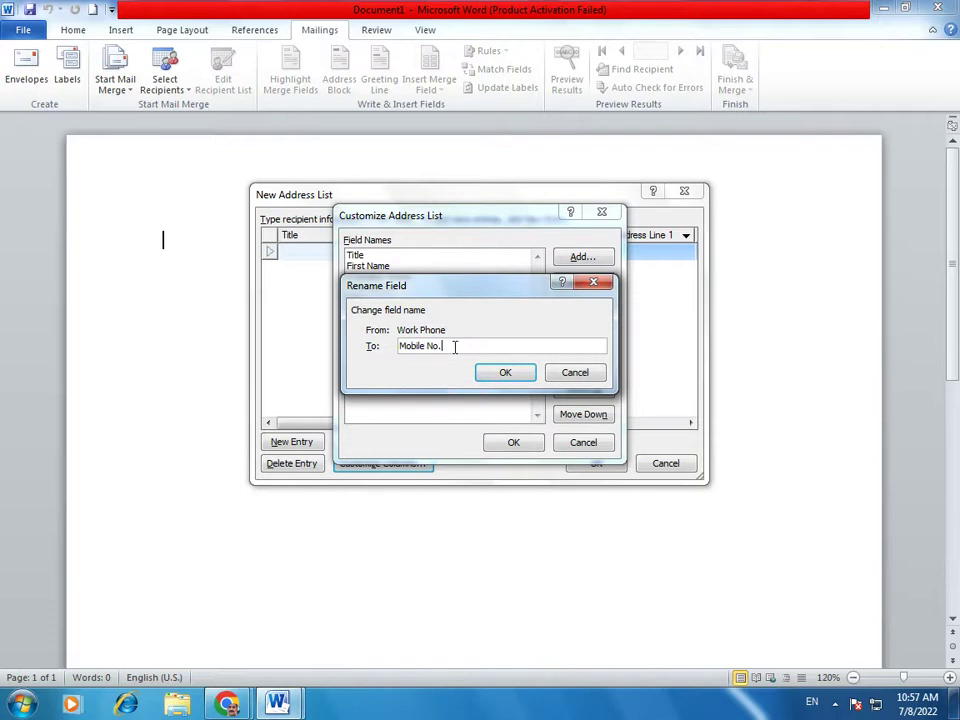
{"action": "key", "text": "BackSpace"}
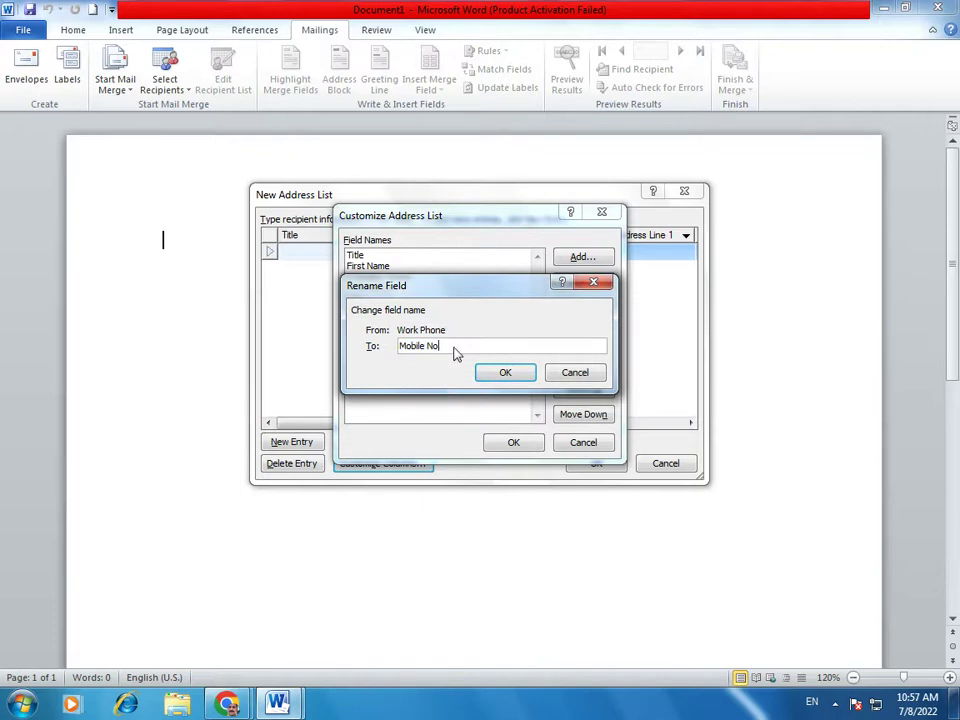
{"action": "left_click", "coordinate": [504, 374]}
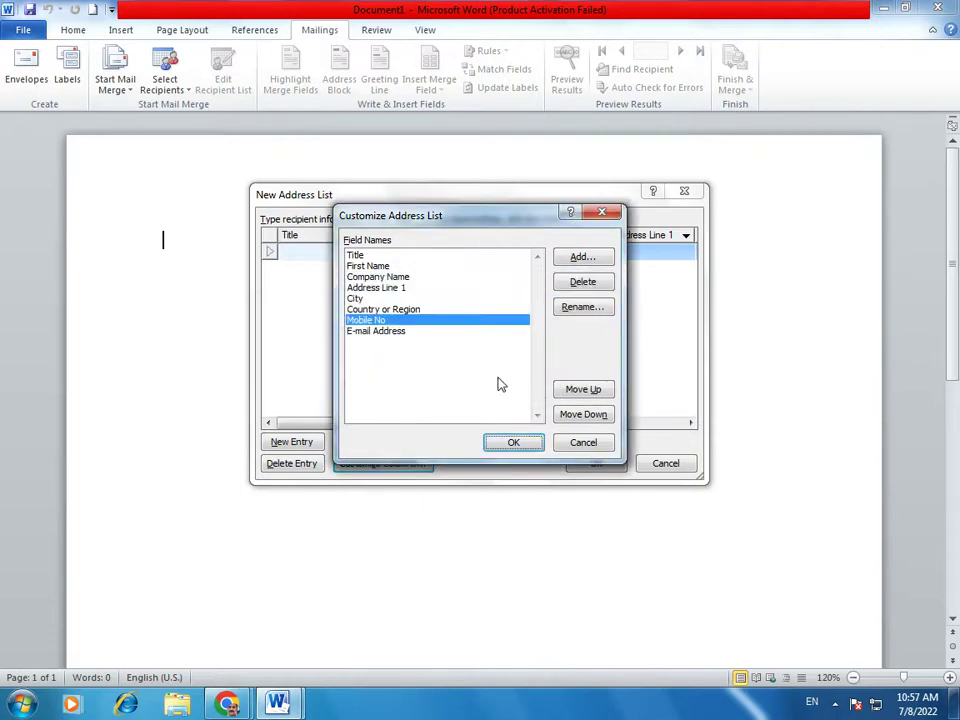
{"action": "left_click", "coordinate": [513, 443]}
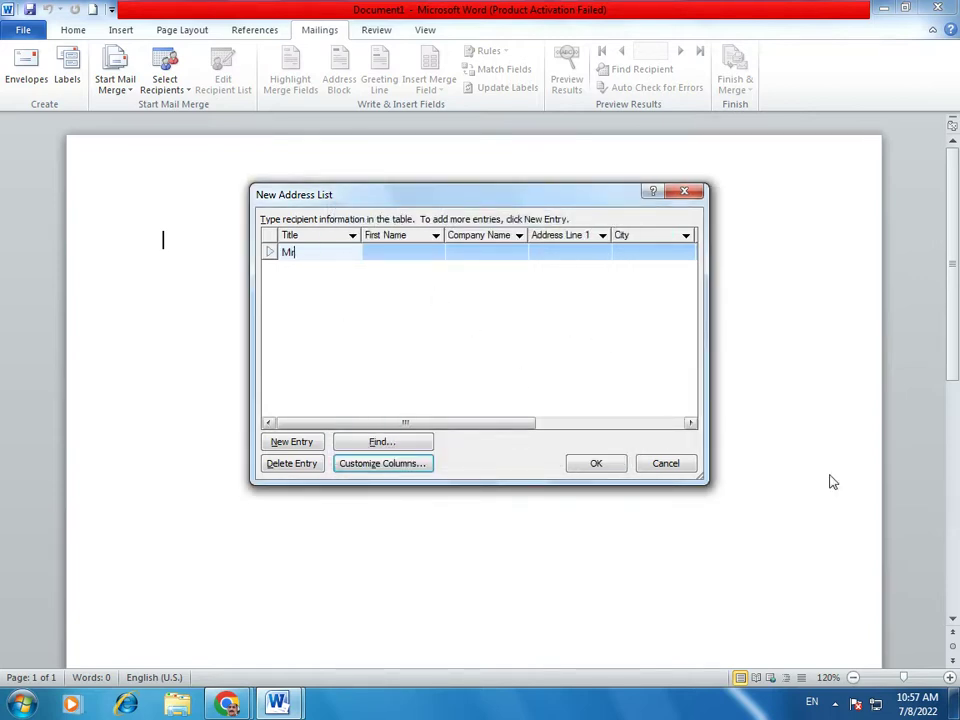
- Fill in the first recipient's title Mr., first name, company Victorian, address line, city and country Pakistan
{"action": "type", "text": "."}
{"action": "key", "text": "Tab"}
{"action": "type", "text": "Taha"}
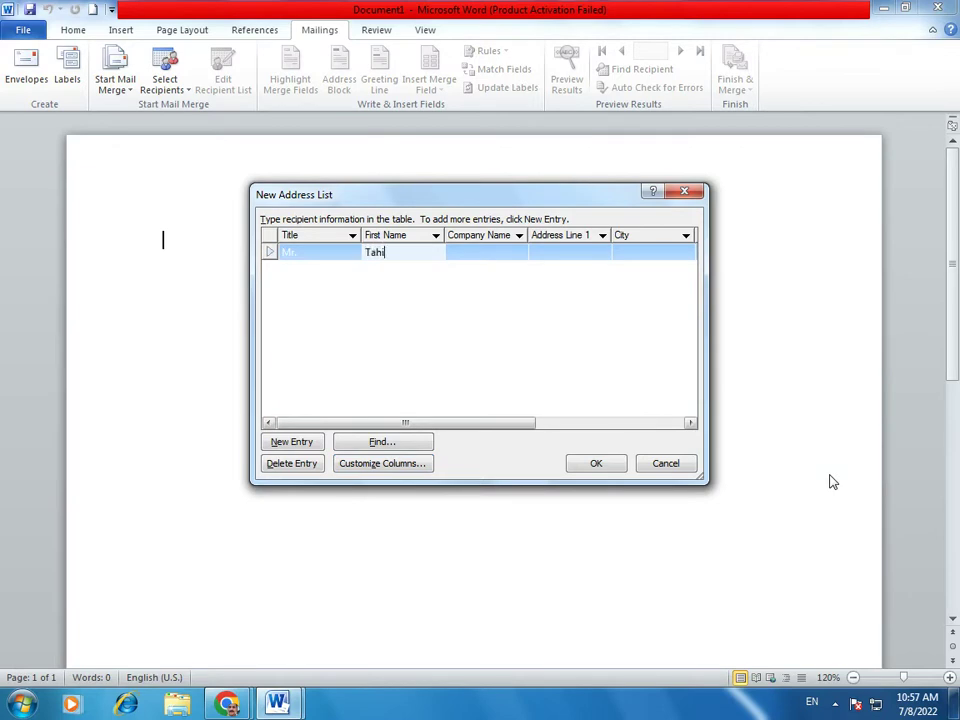
{"action": "key", "text": "Tab"}
{"action": "type", "text": "Victorian"}
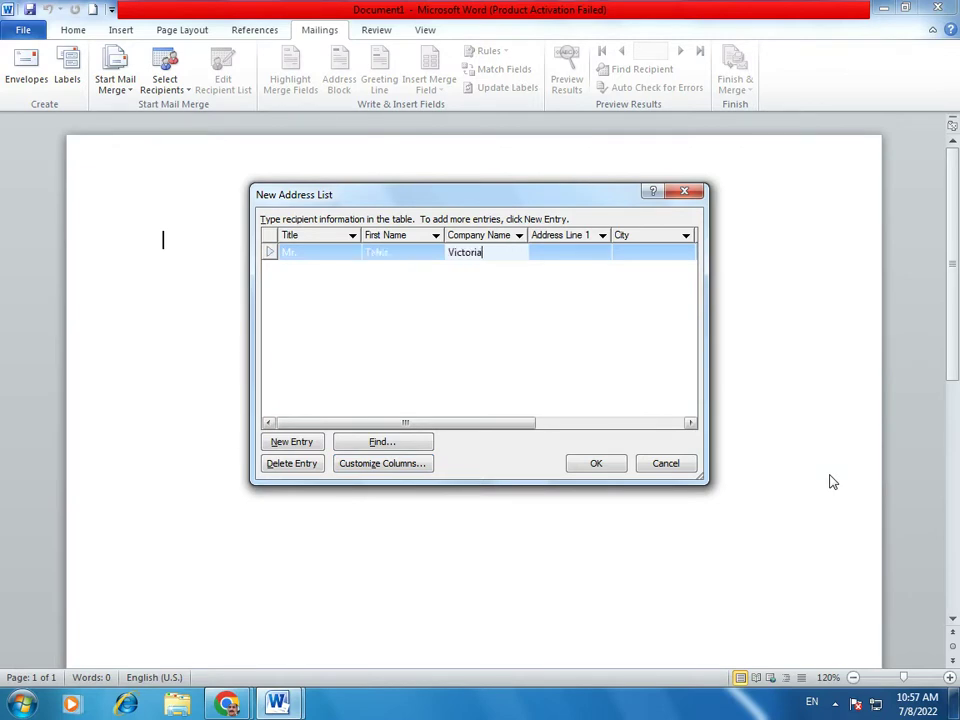
{"action": "key", "text": "Tab"}
{"action": "type", "text": "Pakpa"}
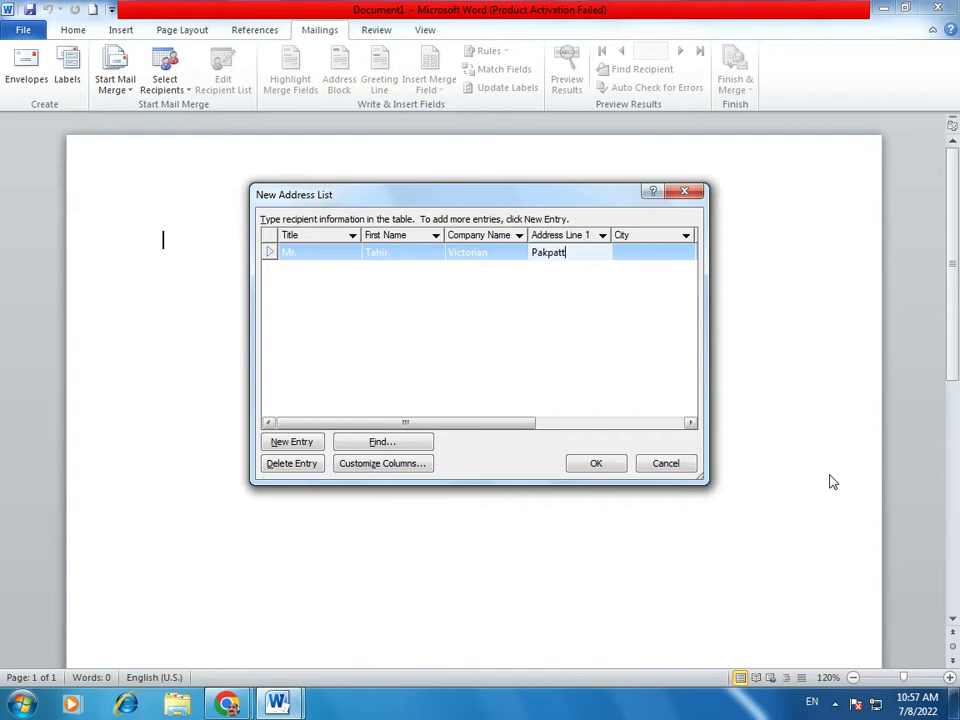
{"action": "type", "text": "ttan"}
{"action": "key", "text": "Tab"}
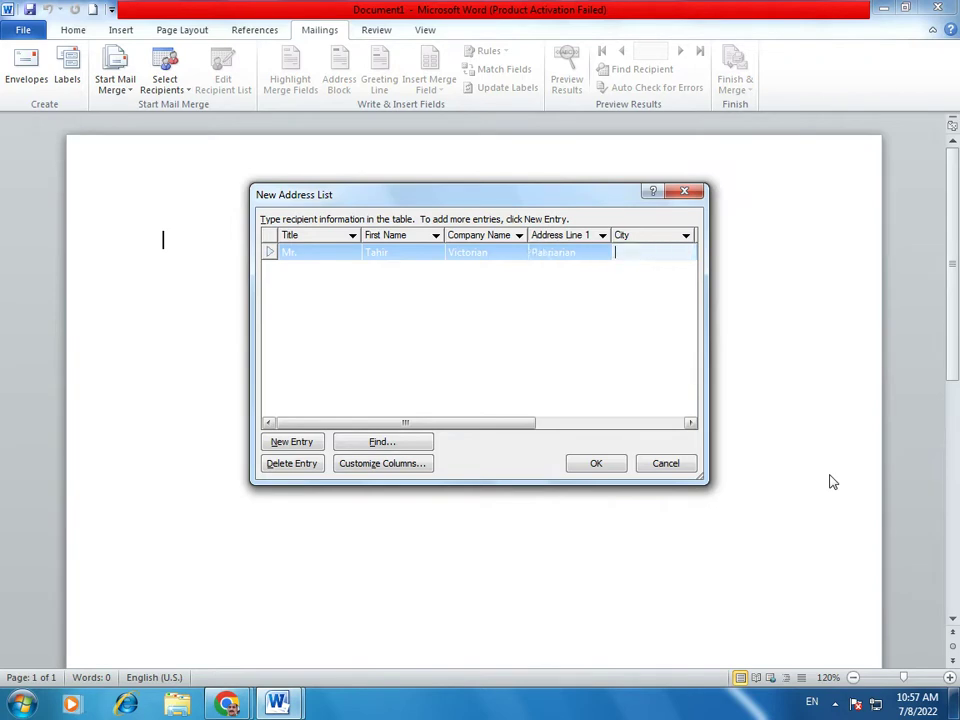
{"action": "type", "text": "Okara"}
{"action": "key", "text": "Tab"}
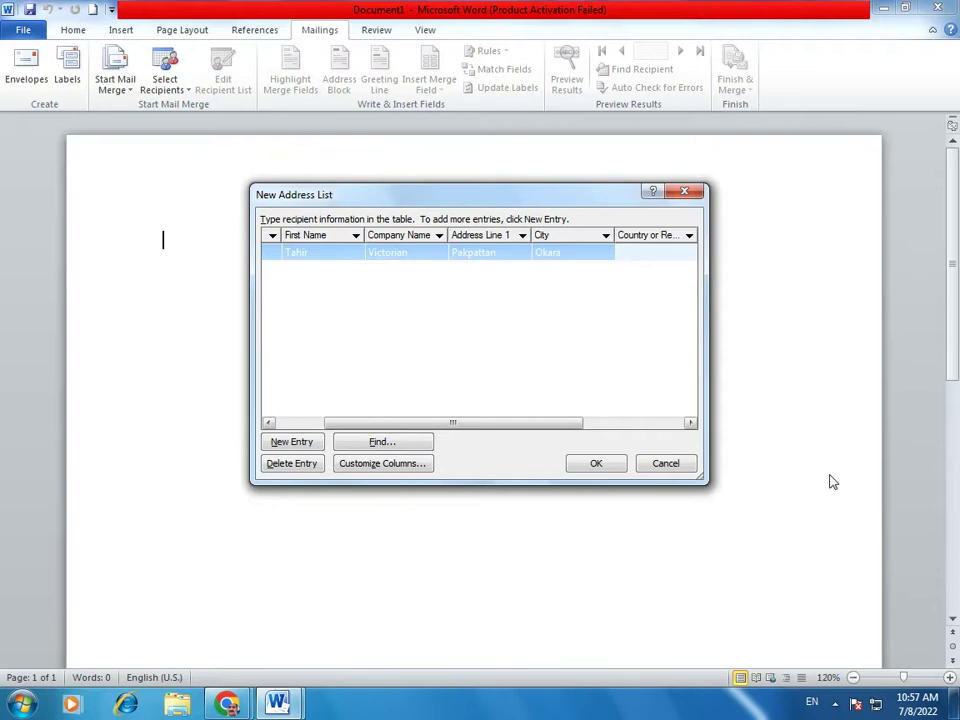
{"action": "type", "text": "Pakistan"}
- Add a second recipient entry with title mr., first name, company Punjab, address line, city and country Pakistan
{"action": "left_click", "coordinate": [294, 446]}
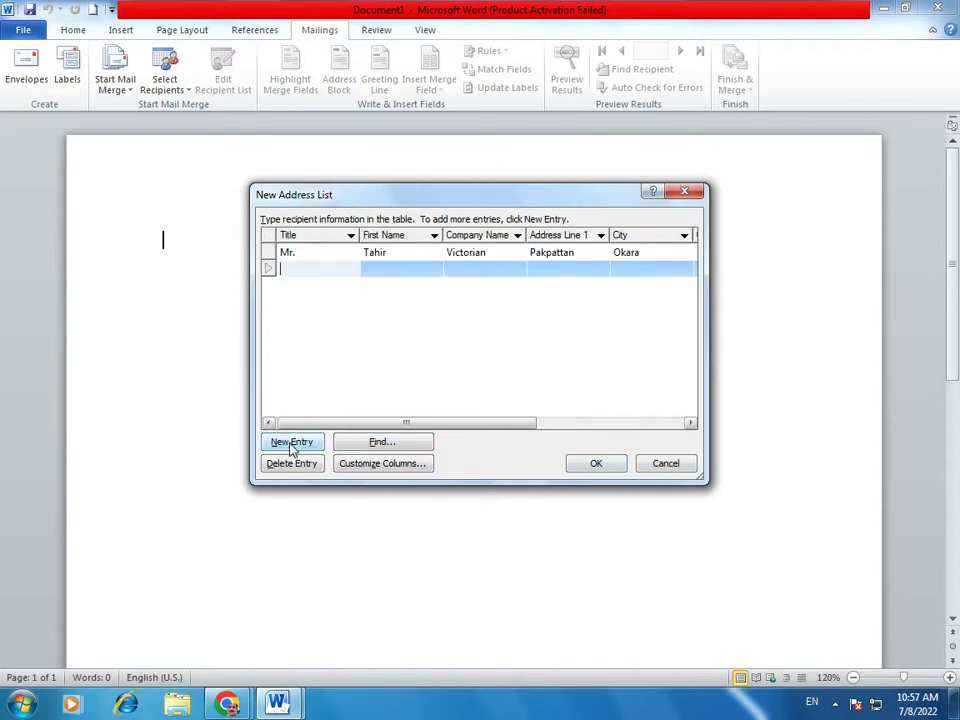
{"action": "key", "text": "Tab"}
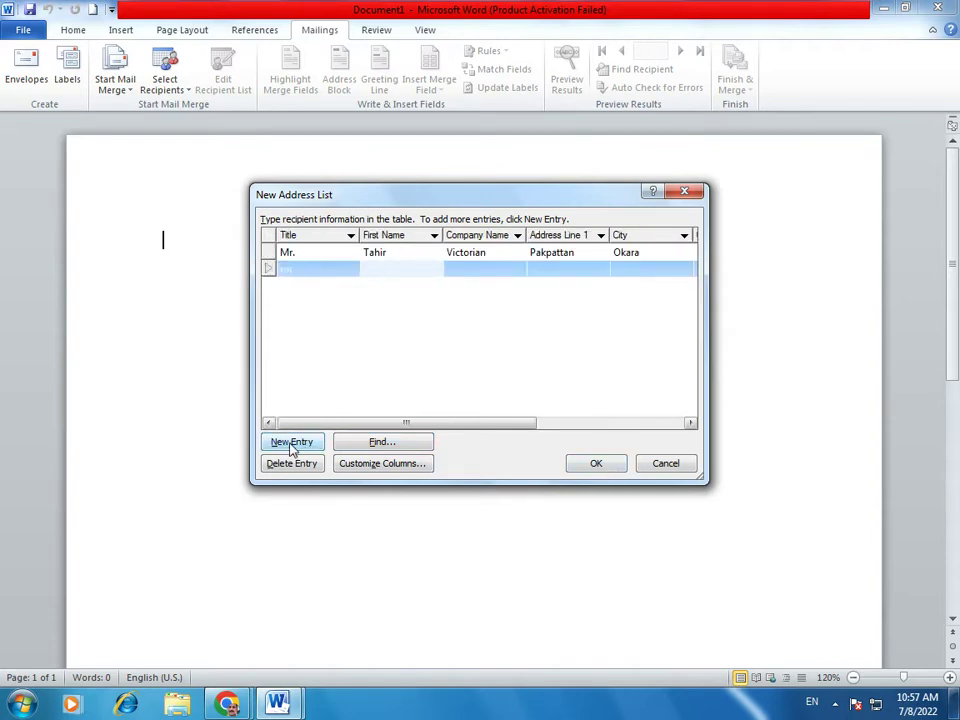
{"action": "key", "text": "Tab"}
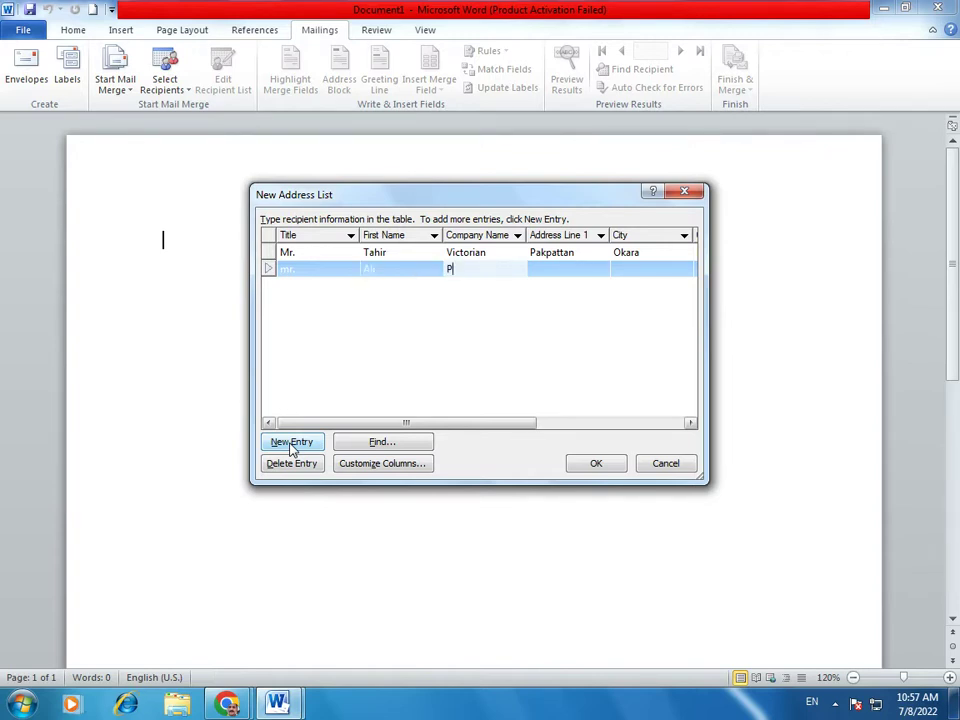
{"action": "type", "text": "Punjba"}
{"action": "key", "text": "BackSpace"}
{"action": "key", "text": "Tab"}
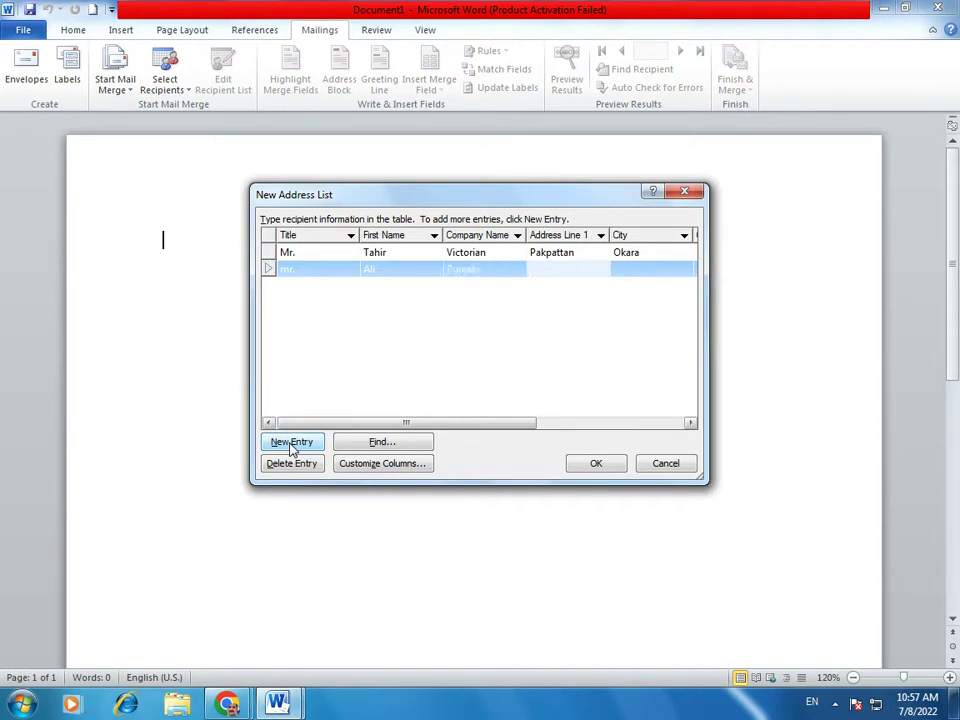
{"action": "type", "text": "Papattan"}
{"action": "key", "text": "Tab"}
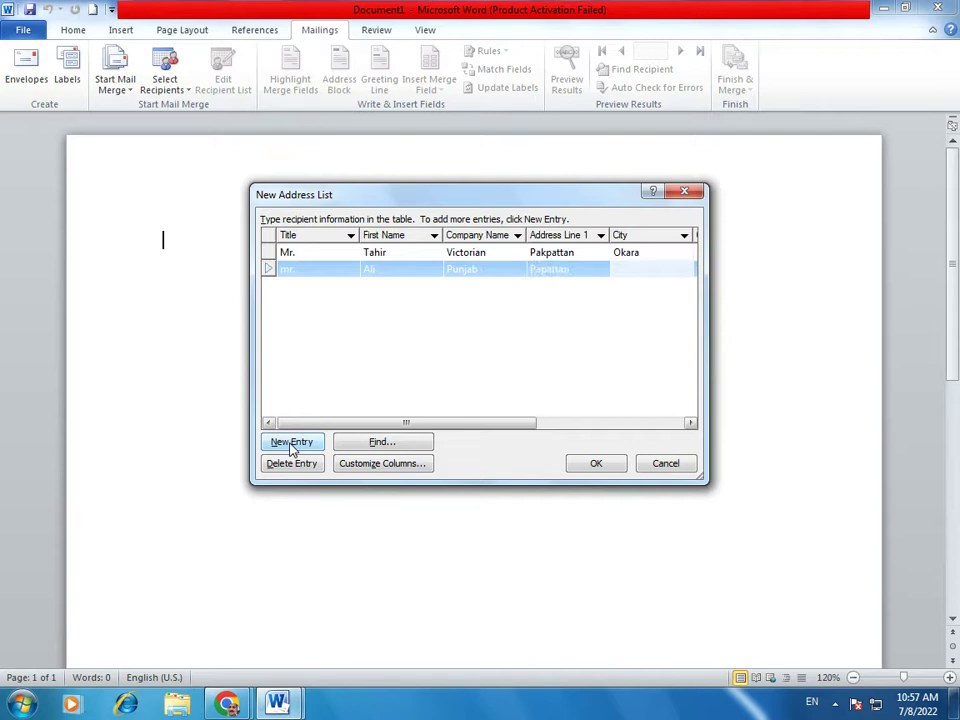
{"action": "type", "text": "Sahiwal"}
{"action": "key", "text": "Tab"}
{"action": "type", "text": "Paki"}
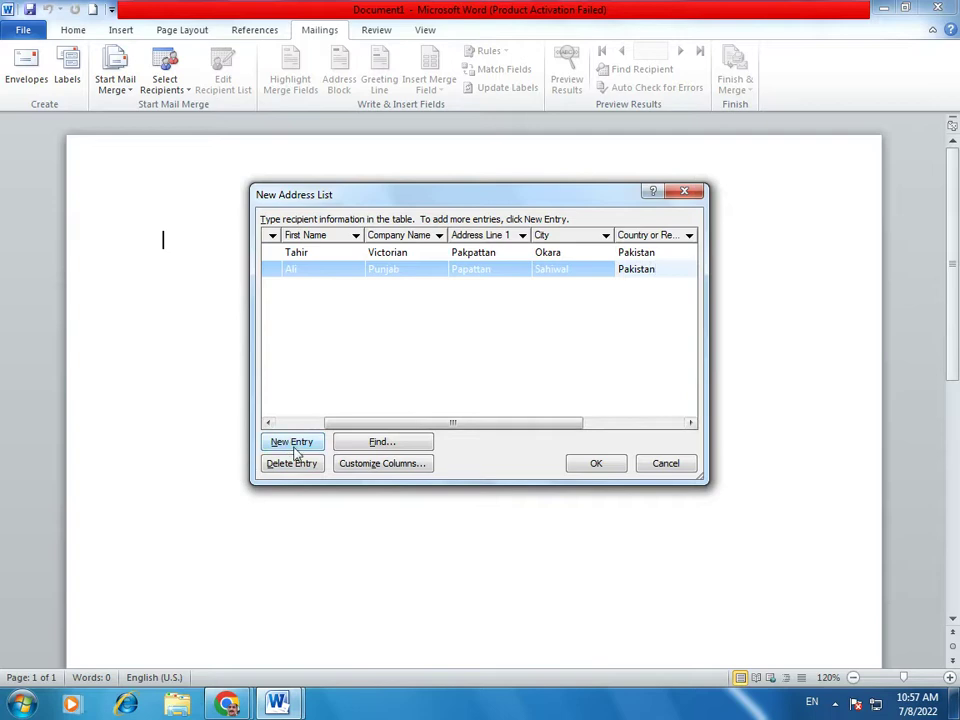
- Add a third recipient entry with title Mr., first name, company Sind, address line, city and country Pakistan
{"action": "left_click", "coordinate": [295, 450]}
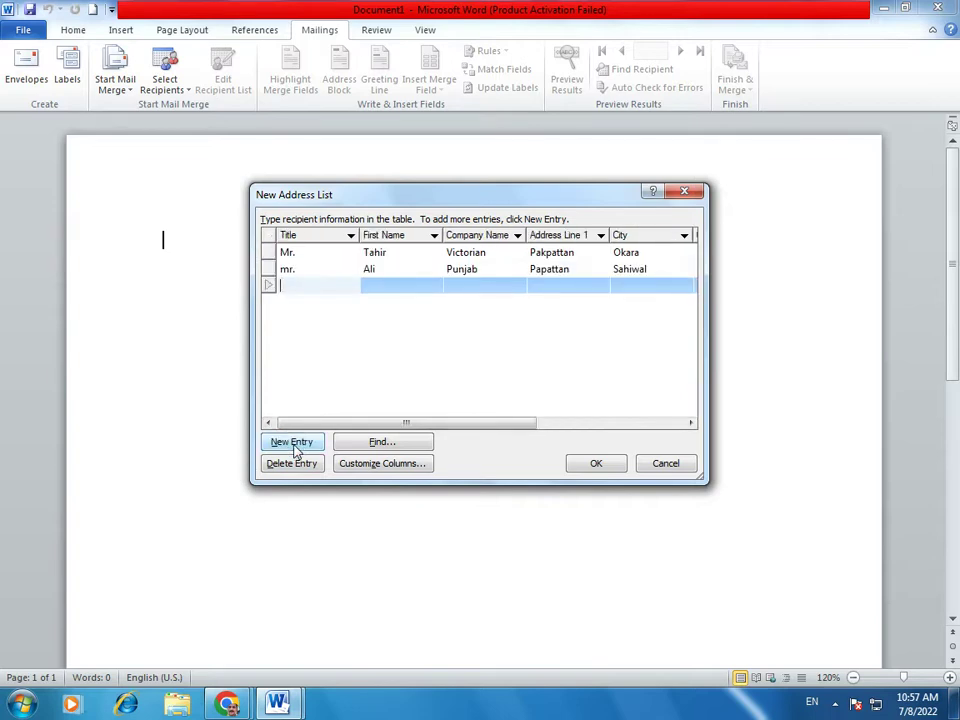
{"action": "type", "text": "Mr."}
{"action": "key", "text": "Tab"}
{"action": "type", "text": "J"}
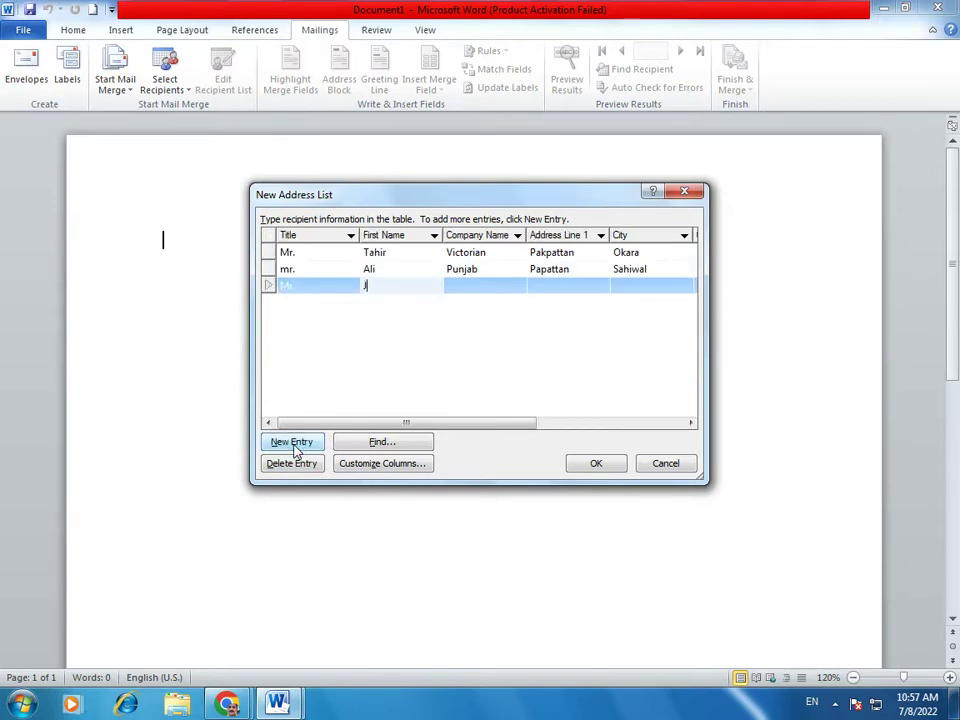
{"action": "type", "text": "unaid"}
{"action": "key", "text": "Tab"}
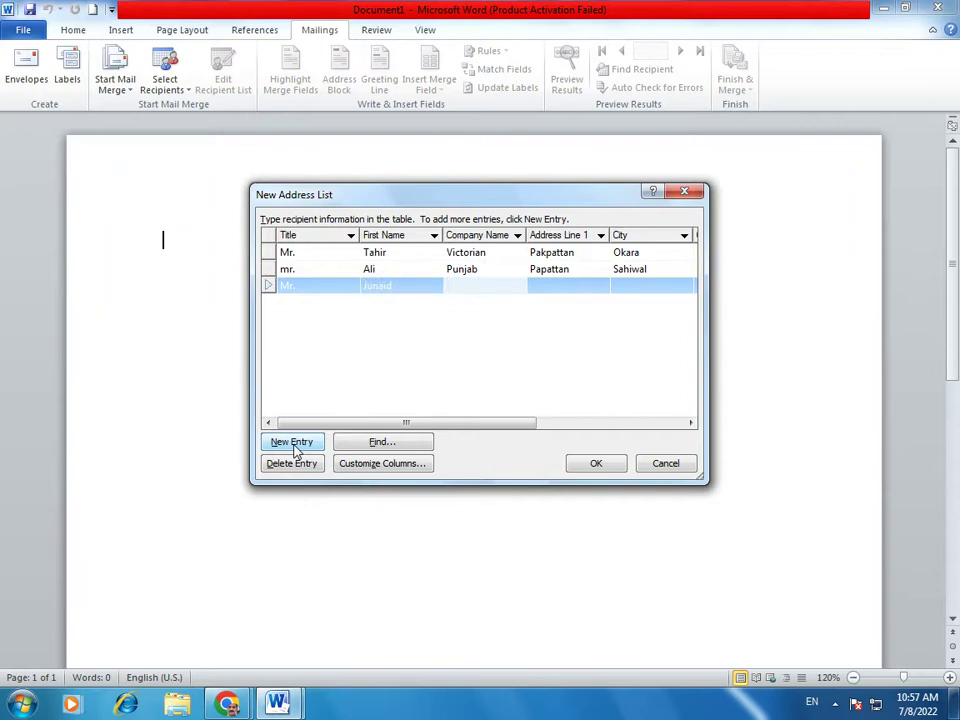
{"action": "type", "text": "Sind"}
{"action": "key", "text": "Tab"}
{"action": "type", "text": "Pakpattan"}
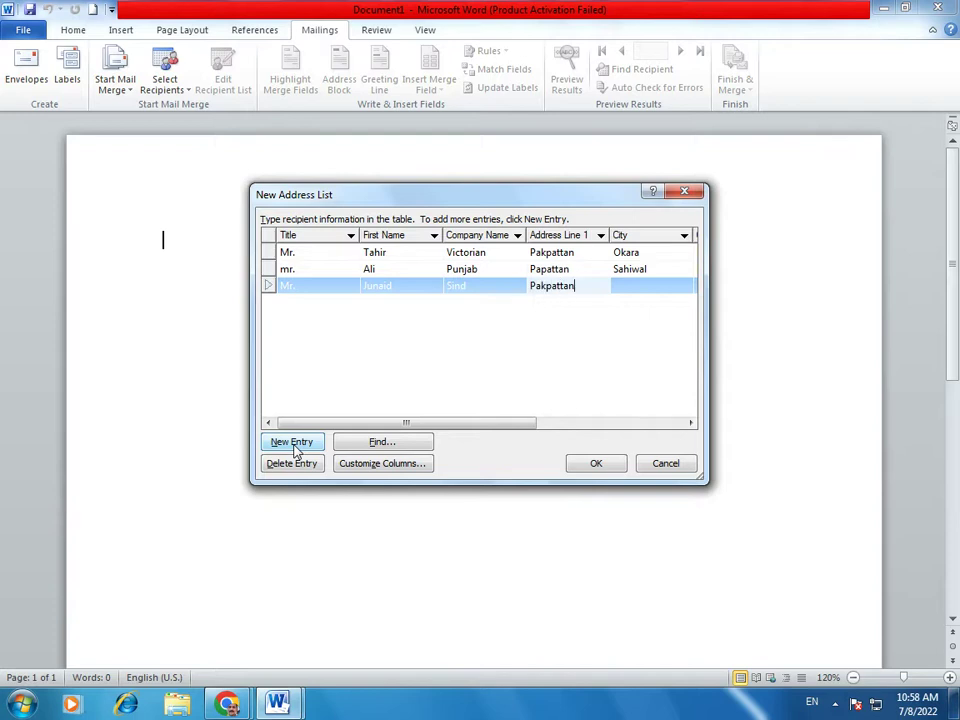
{"action": "key", "text": "Tab"}
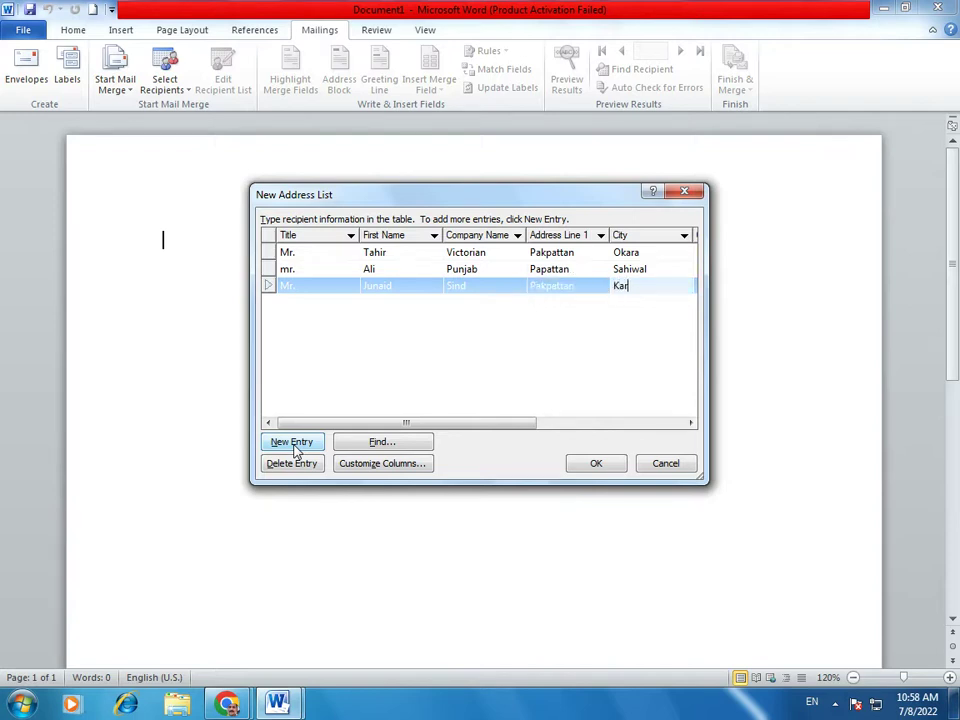
{"action": "type", "text": "Karachi"}
{"action": "key", "text": "Tab"}
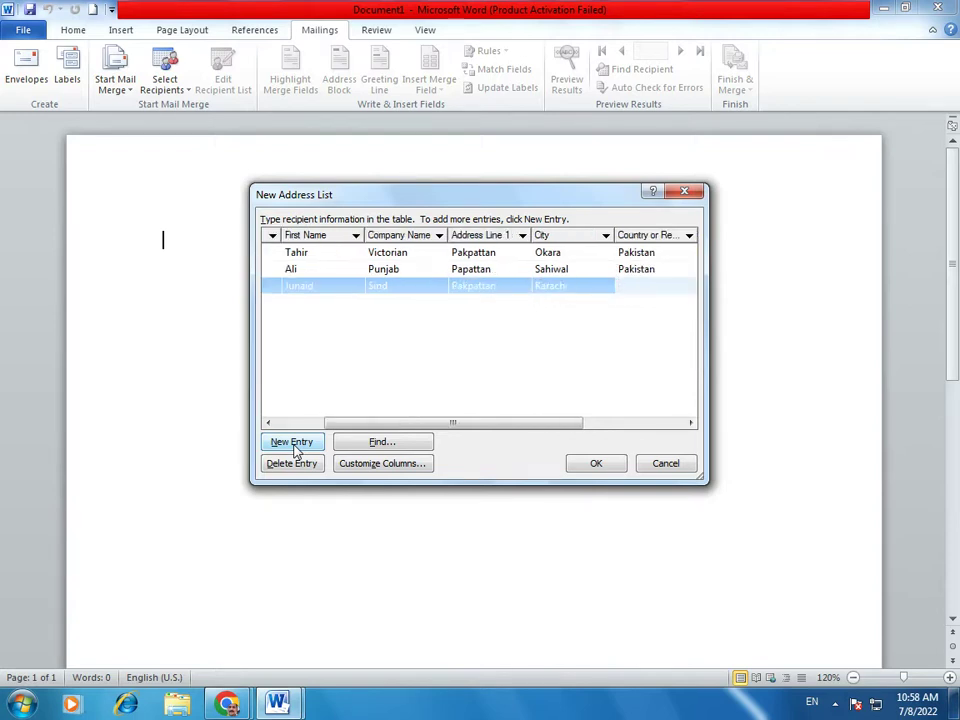
{"action": "type", "text": "Pakistan"}
- Finish the address list and save it as 123 in My Data Sources
{"action": "left_click", "coordinate": [585, 467]}
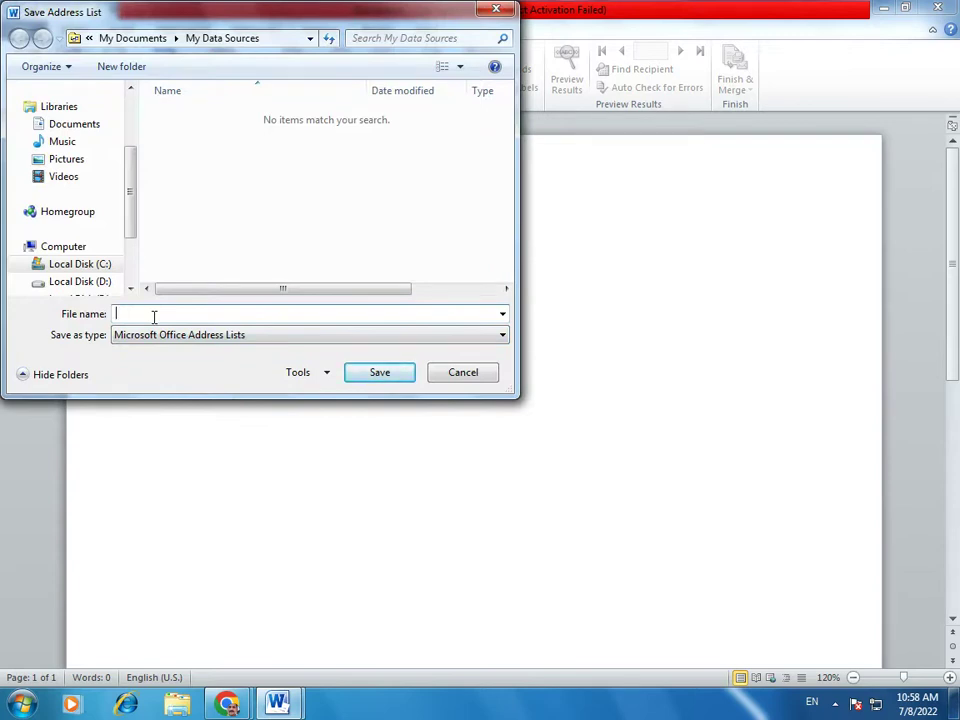
{"action": "type", "text": "123"}
{"action": "left_click", "coordinate": [379, 374]}
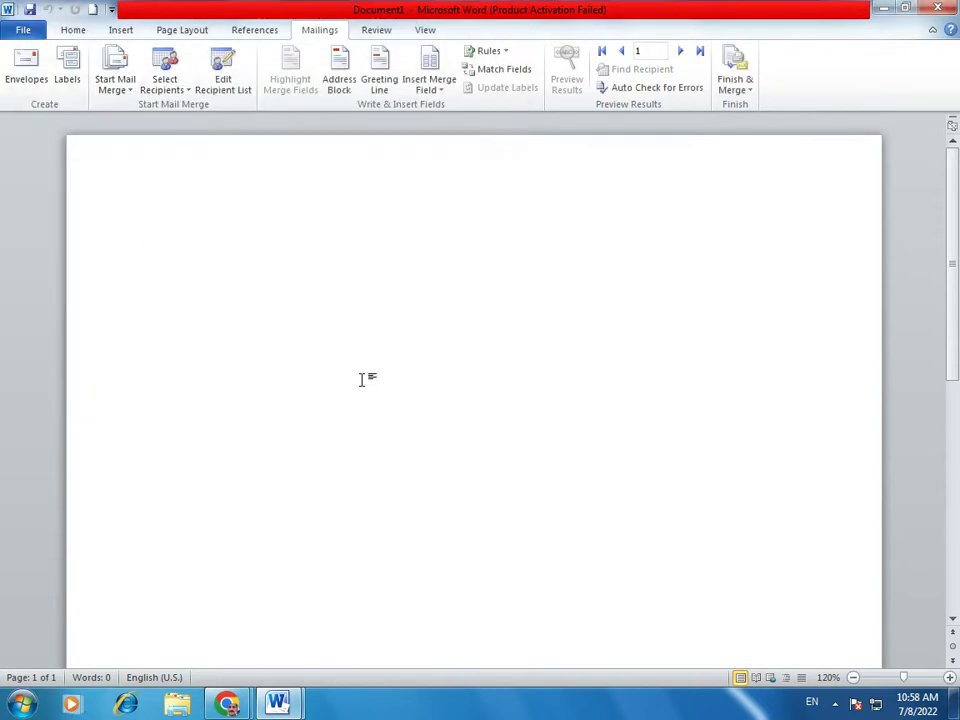
- Review the saved mail merge recipients and choose Letters as the mail merge type
{"action": "left_click", "coordinate": [229, 68]}
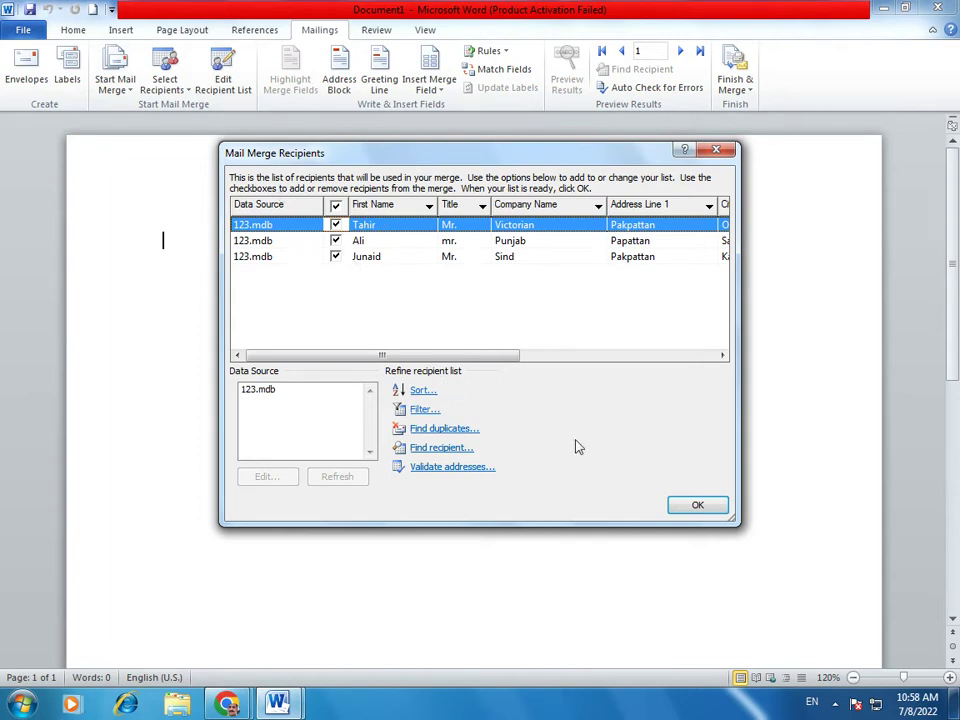
{"action": "left_click", "coordinate": [703, 506]}
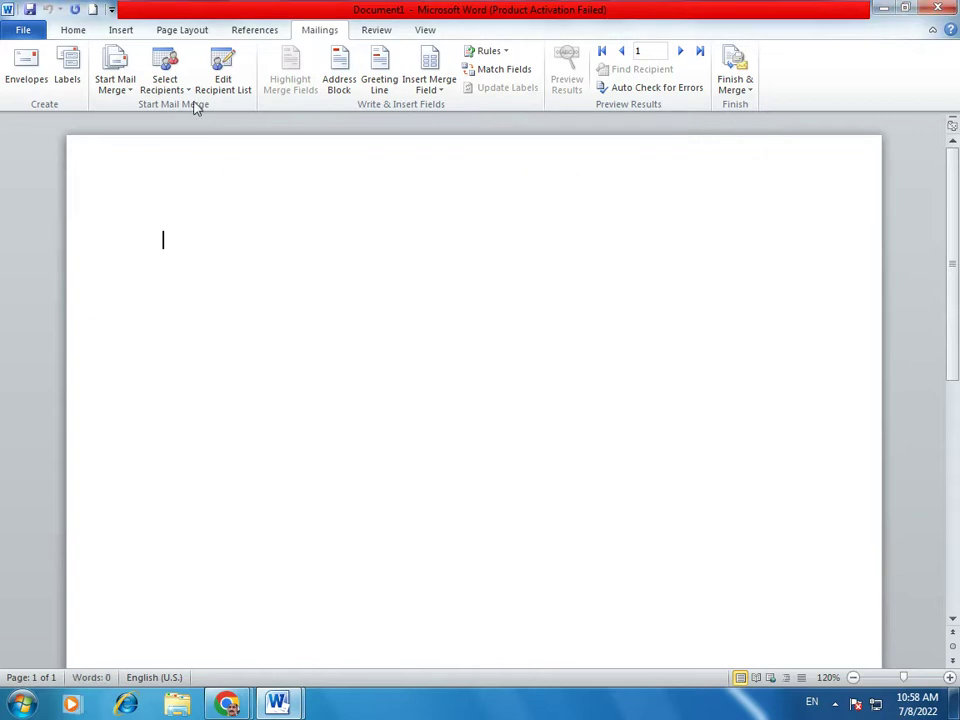
{"action": "left_click", "coordinate": [128, 84]}
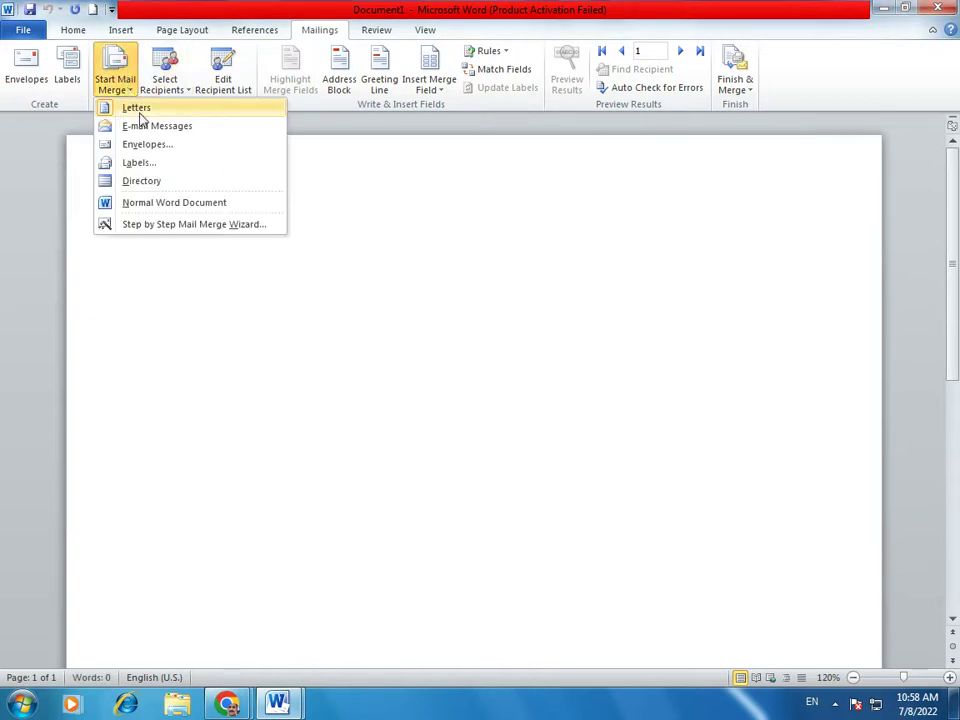
{"action": "left_click", "coordinate": [140, 116]}
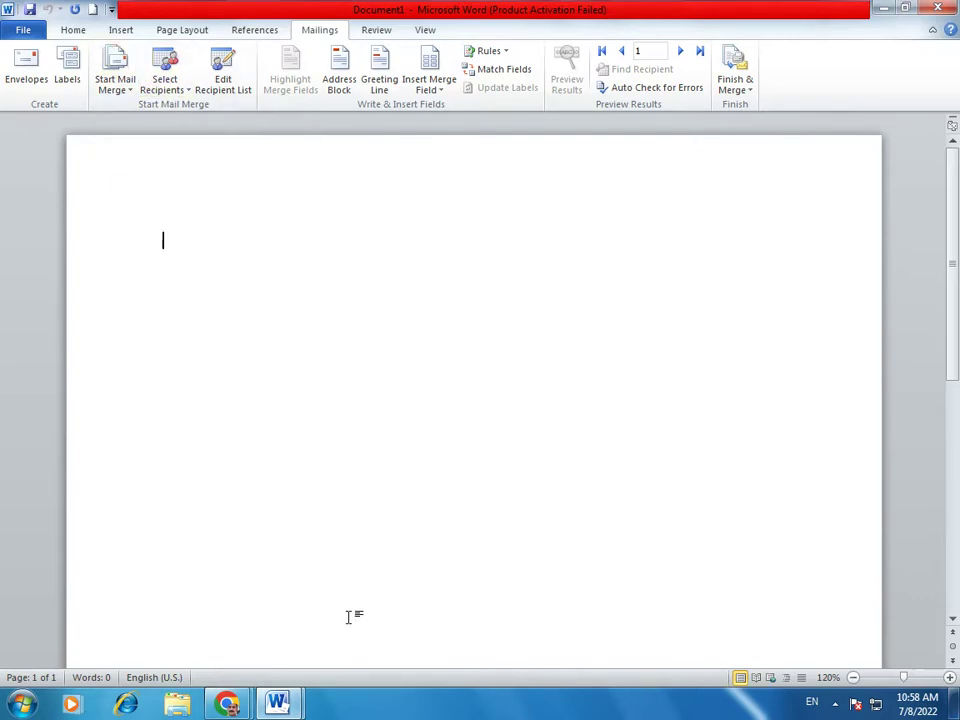
- Switch to the CASUAL LEAVE document and copy the entire leave form
{"action": "mouse_move", "coordinate": [294, 703]}
{"action": "left_click", "coordinate": [381, 622]}
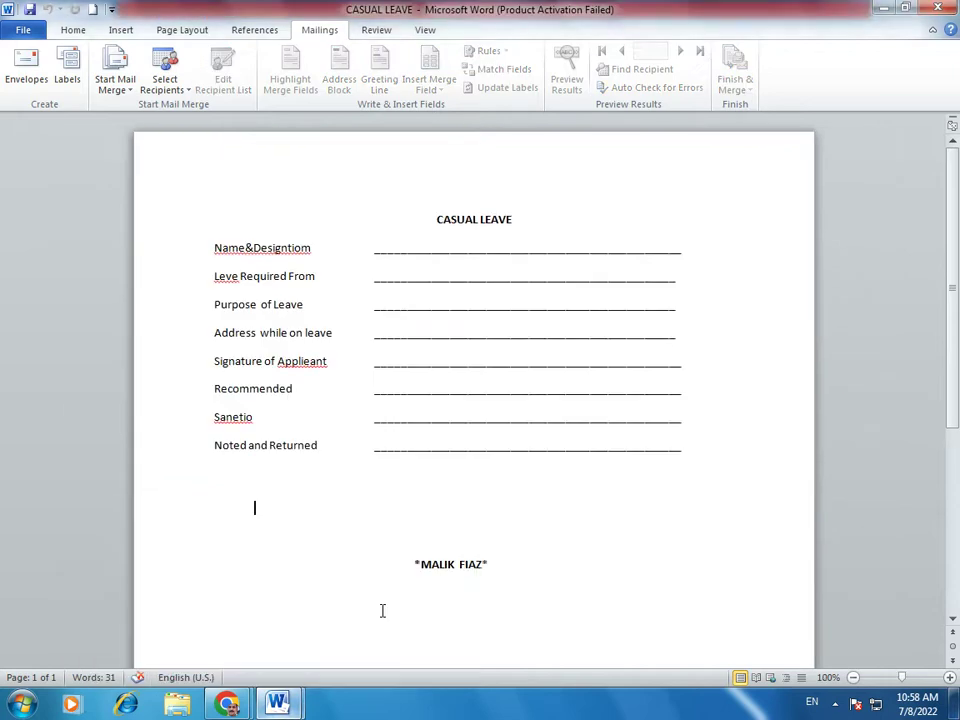
{"action": "left_click_drag", "start_coordinate": [373, 206], "coordinate": [654, 591]}
{"action": "right_click", "coordinate": [465, 387]}
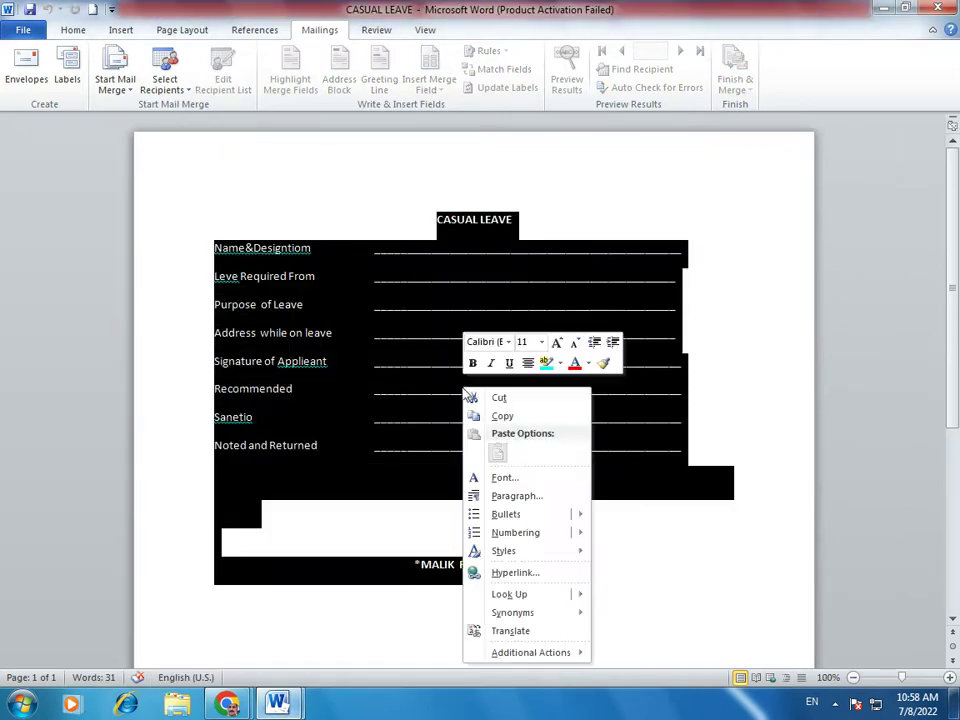
{"action": "left_click", "coordinate": [510, 416]}
- Return to Document1 and paste the copied leave form at the start of the page
{"action": "left_click", "coordinate": [277, 703]}
{"action": "left_click", "coordinate": [203, 622]}
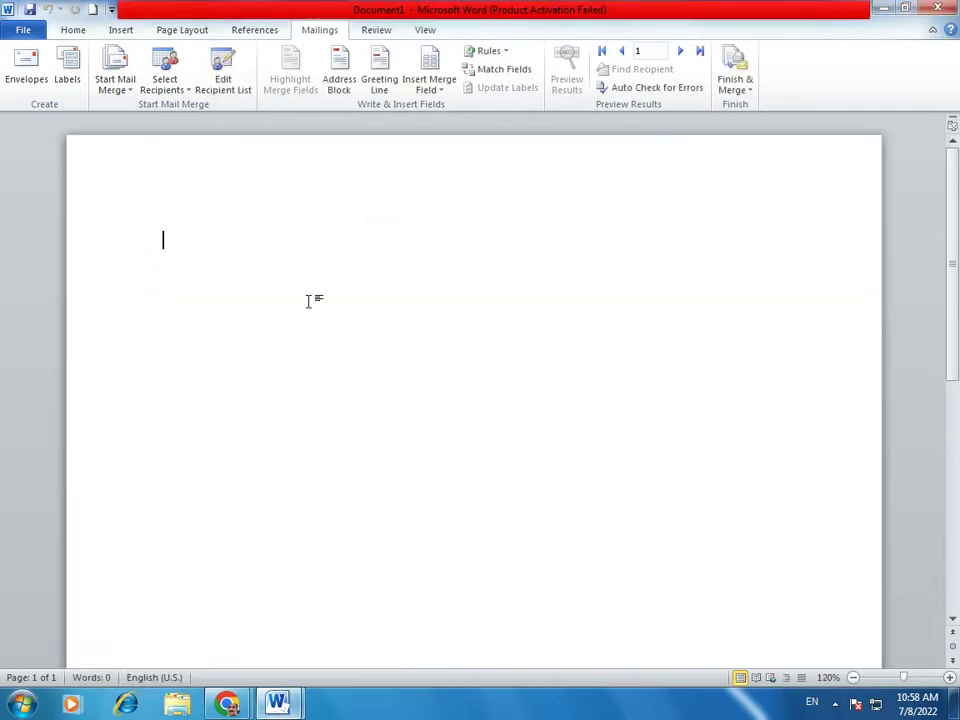
{"action": "right_click", "coordinate": [270, 213]}
{"action": "left_click", "coordinate": [184, 244]}
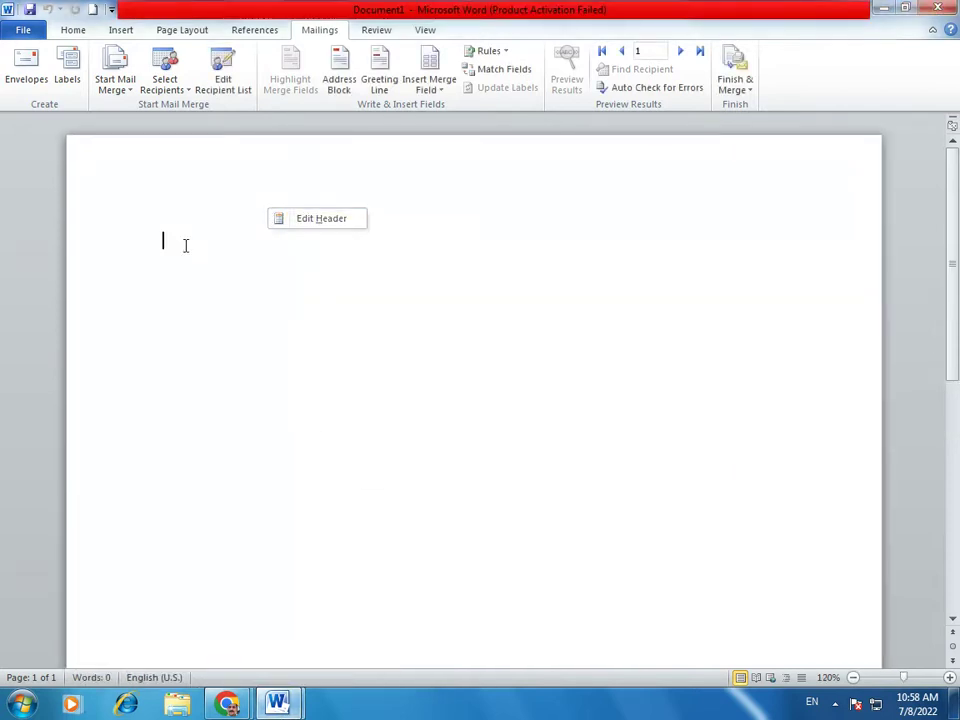
{"action": "right_click", "coordinate": [186, 249]}
{"action": "left_click", "coordinate": [221, 313]}
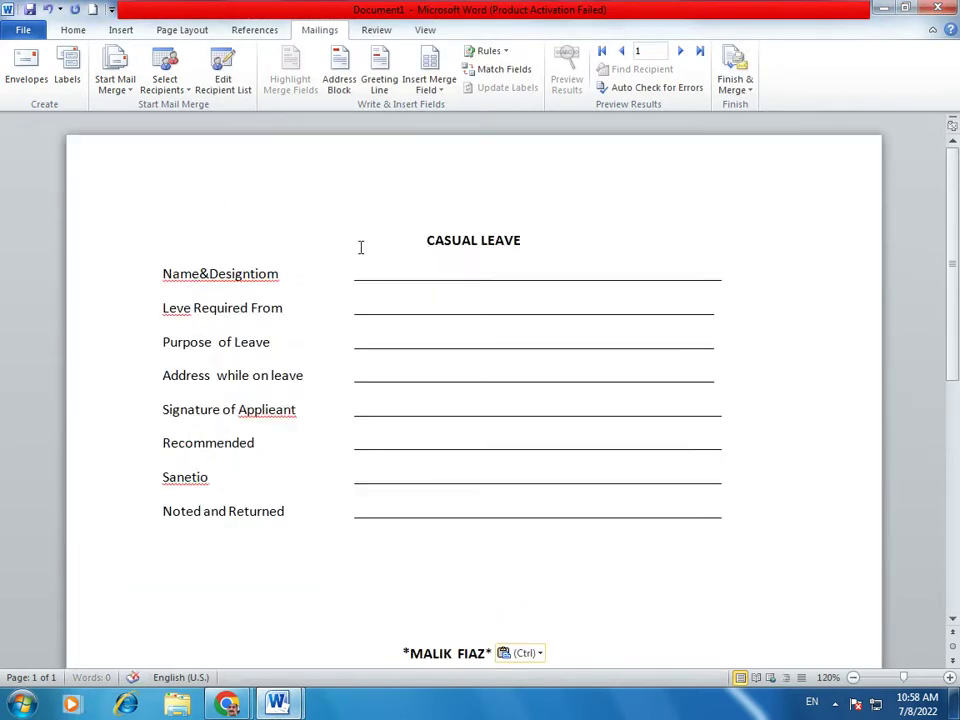
- Review the recipients included in the current mail merge list
{"action": "left_click", "coordinate": [222, 80]}
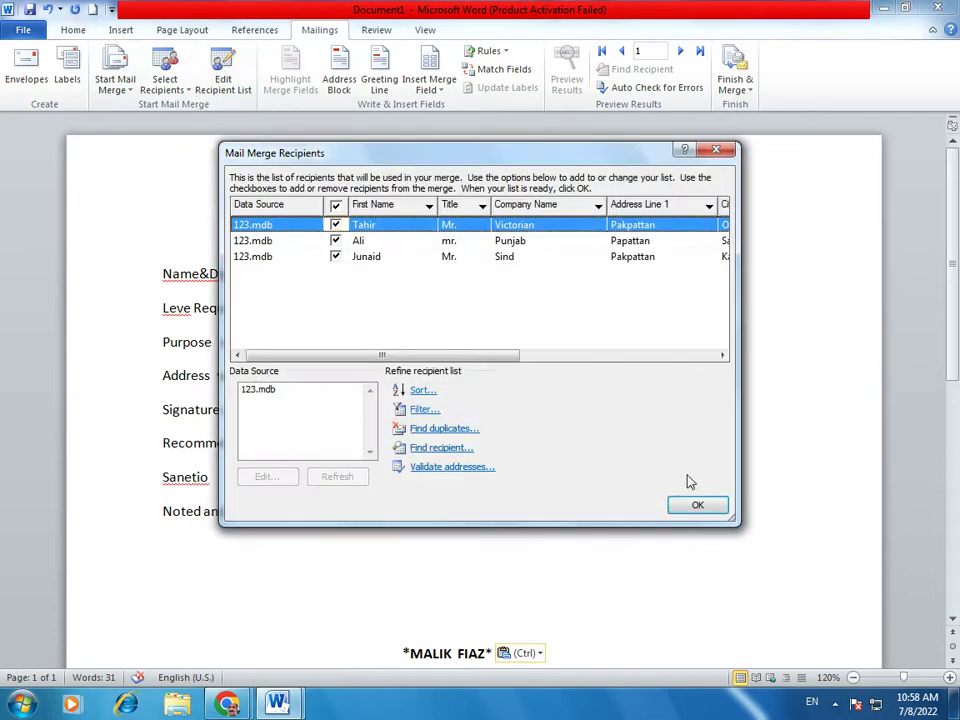
{"action": "left_click", "coordinate": [693, 501]}
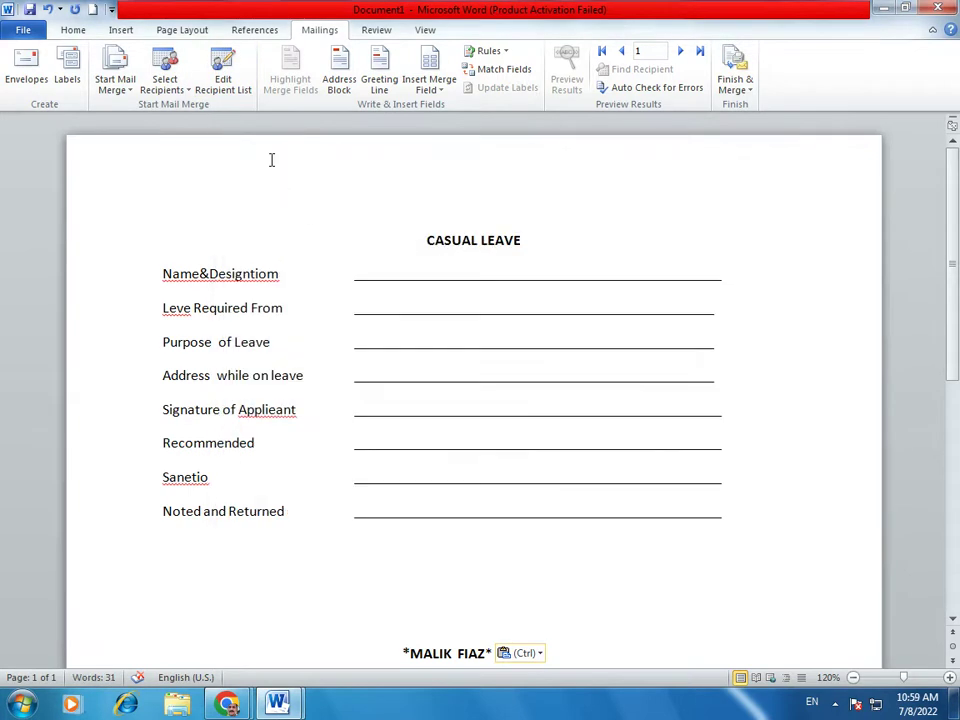
- Look through Downloads, the libraries, Homegroup, Local Disk (C:) and Desktop as possible locations of an existing recipient list
{"action": "left_click", "coordinate": [177, 90]}
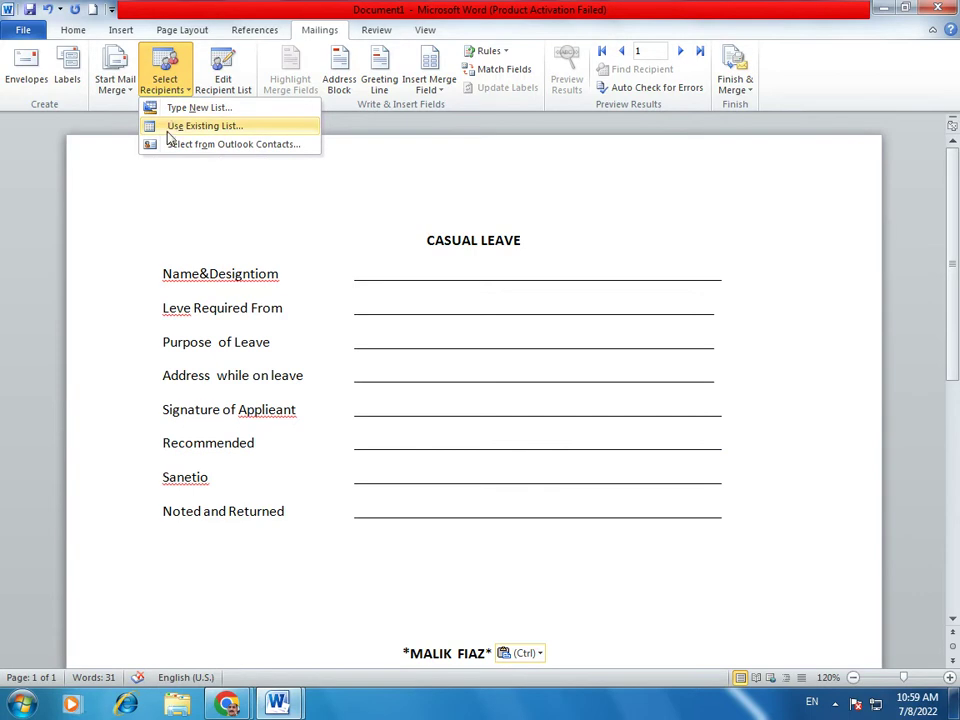
{"action": "left_click", "coordinate": [170, 131]}
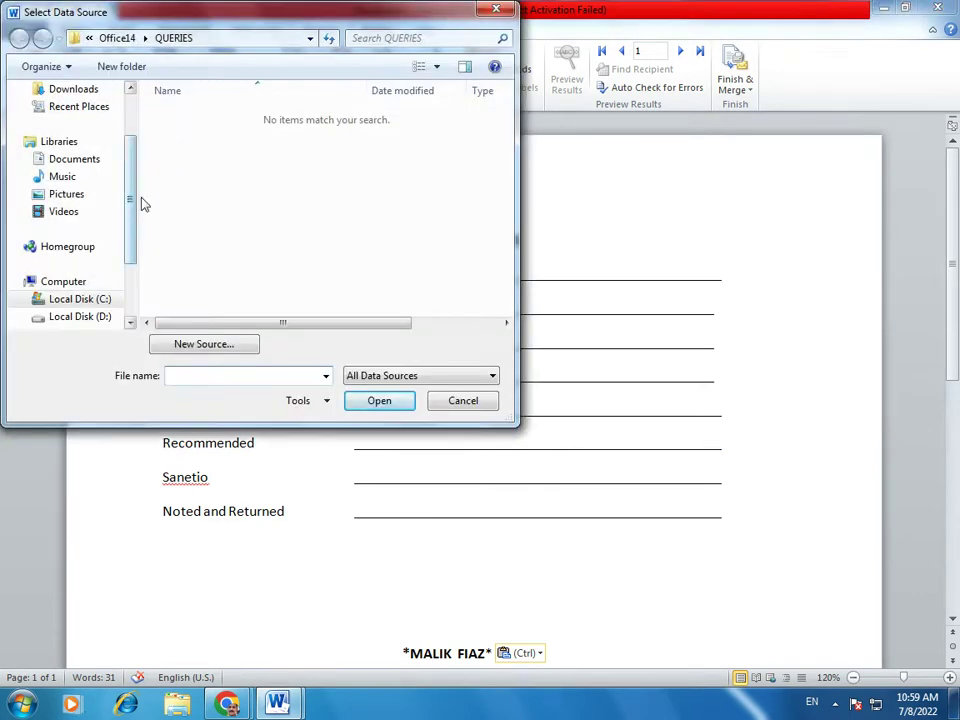
{"action": "left_click", "coordinate": [72, 90]}
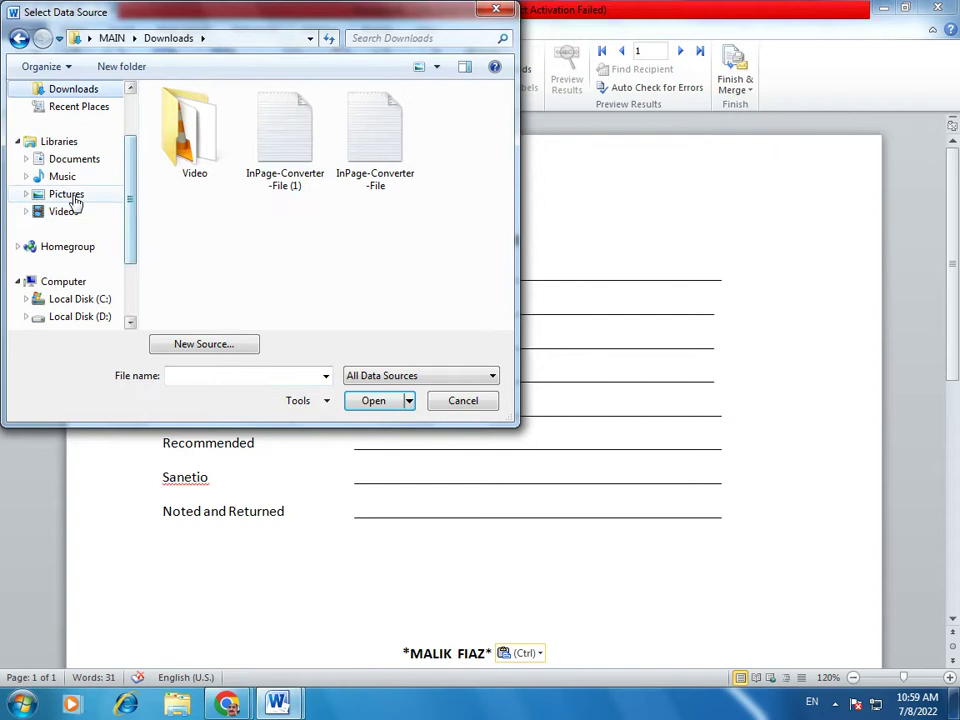
{"action": "left_click", "coordinate": [64, 160]}
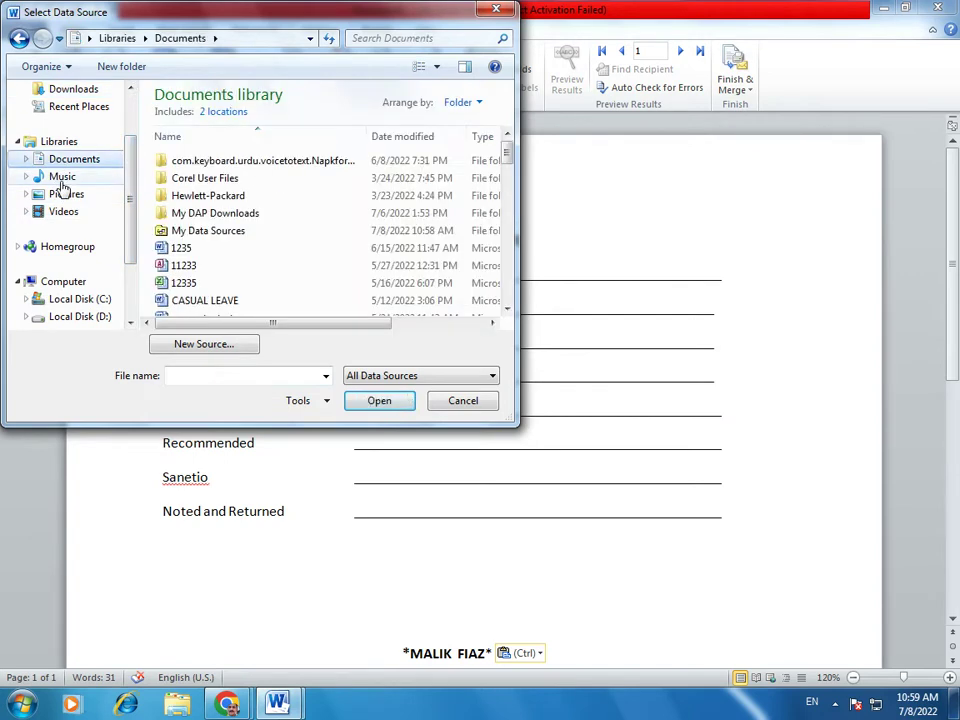
{"action": "left_click", "coordinate": [60, 178]}
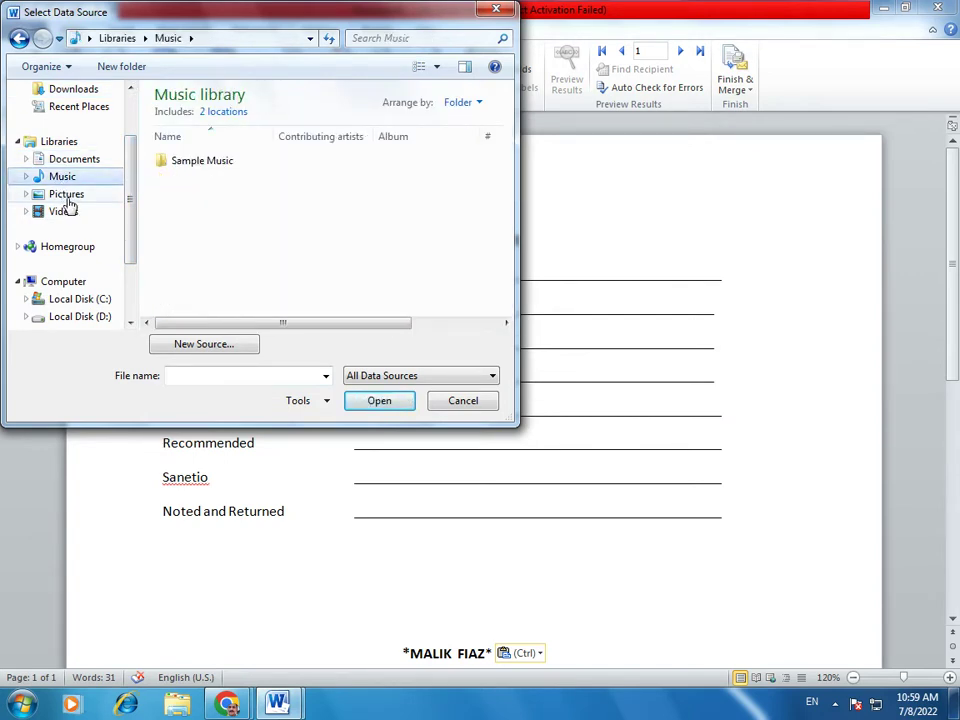
{"action": "left_click", "coordinate": [65, 196]}
{"action": "left_click", "coordinate": [66, 213]}
{"action": "left_click", "coordinate": [62, 246]}
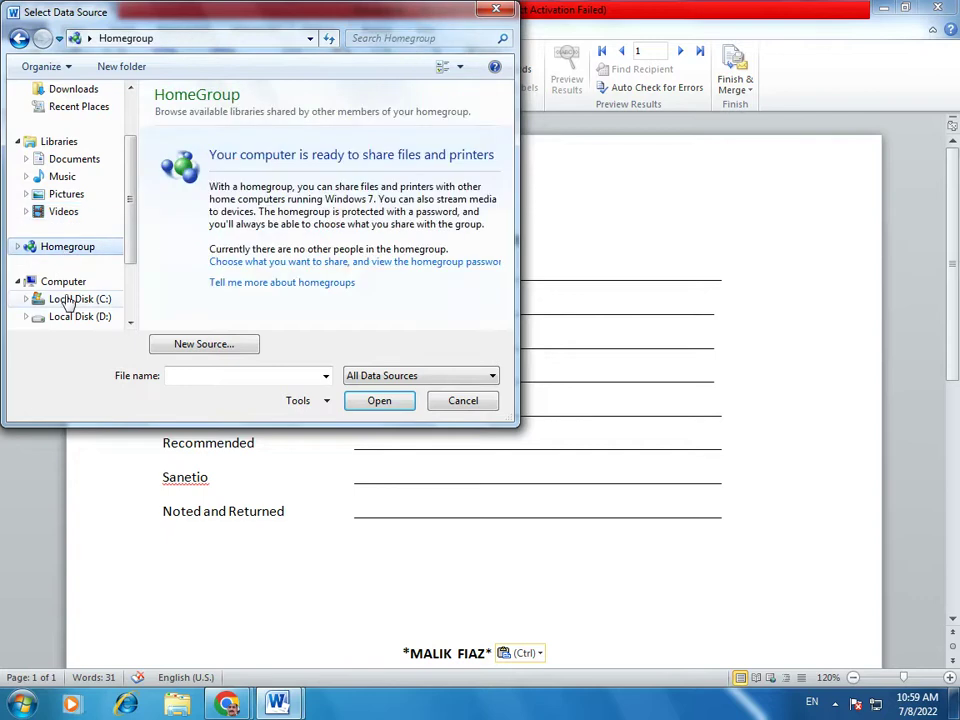
{"action": "left_click", "coordinate": [68, 299]}
{"action": "scroll", "coordinate": [330, 250], "scroll_direction": "down", "scroll_amount": 1}
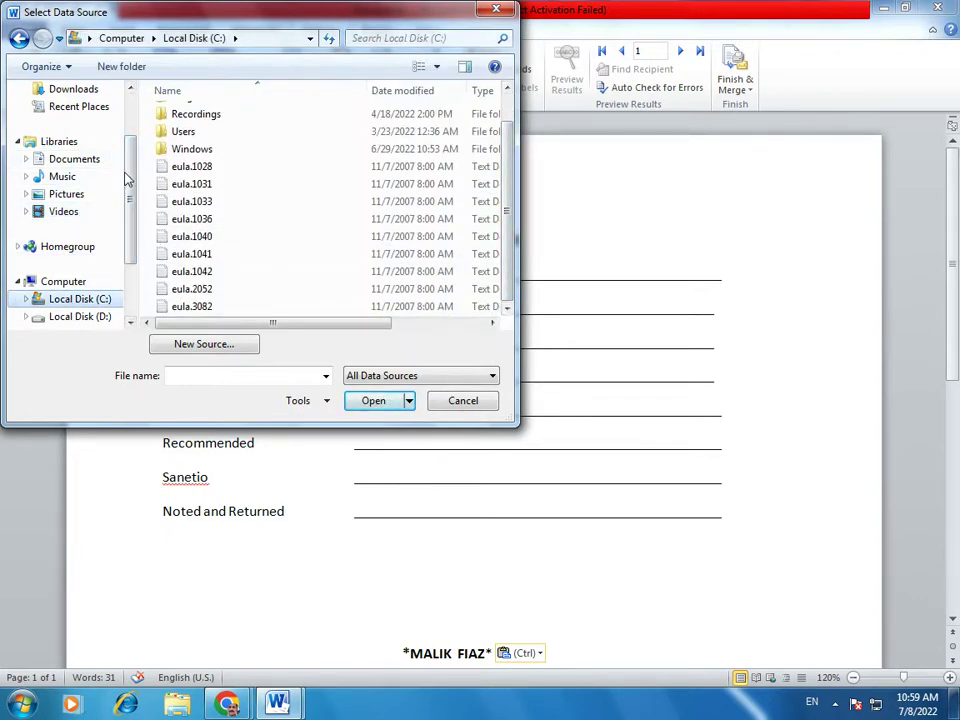
{"action": "scroll", "coordinate": [122, 125], "scroll_direction": "up", "scroll_amount": 2}
{"action": "left_click", "coordinate": [62, 148]}
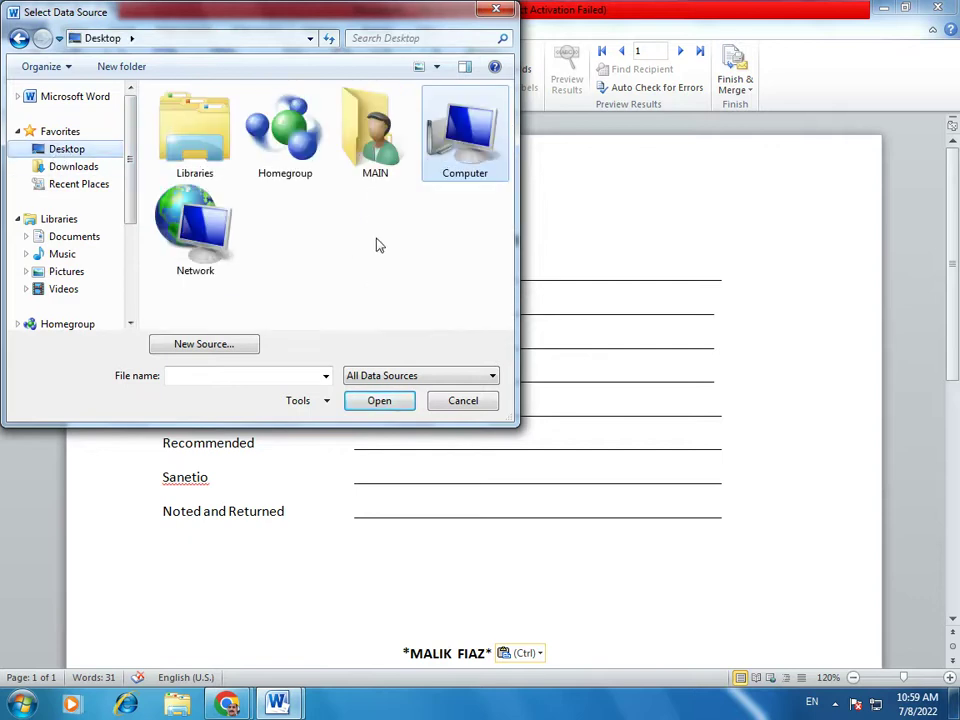
{"action": "left_click", "coordinate": [463, 401]}
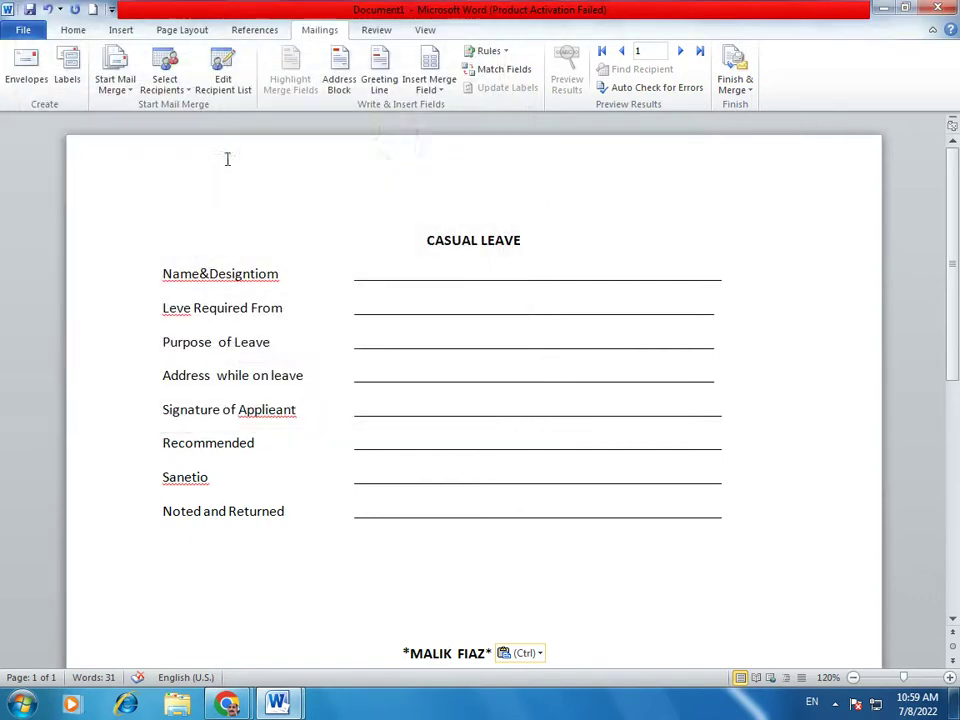
{"action": "left_click", "coordinate": [113, 78]}
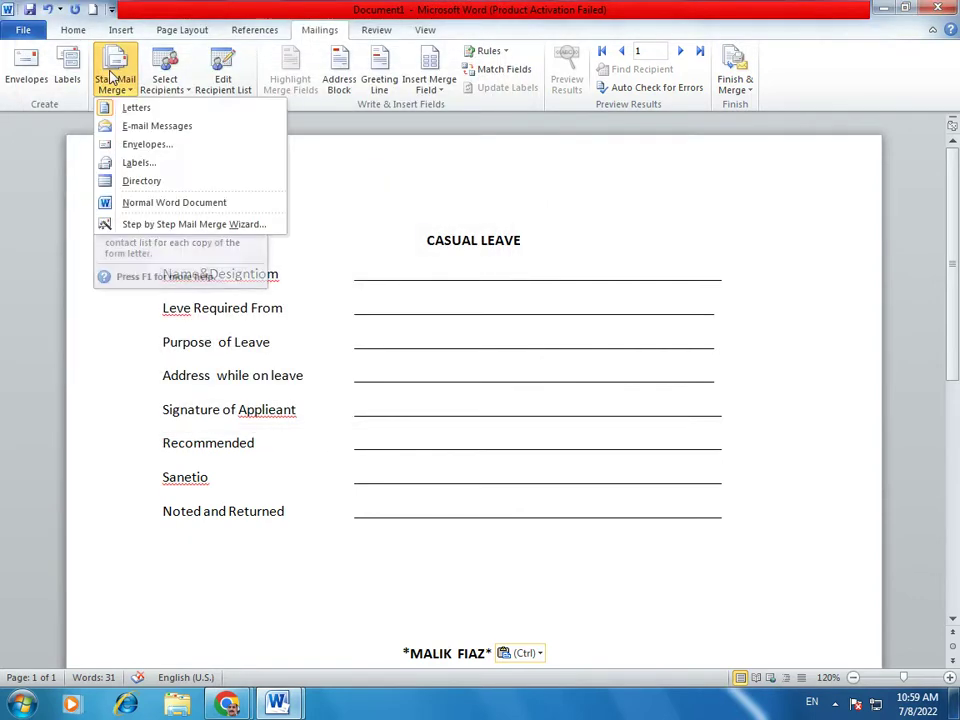
{"action": "left_click", "coordinate": [164, 80]}
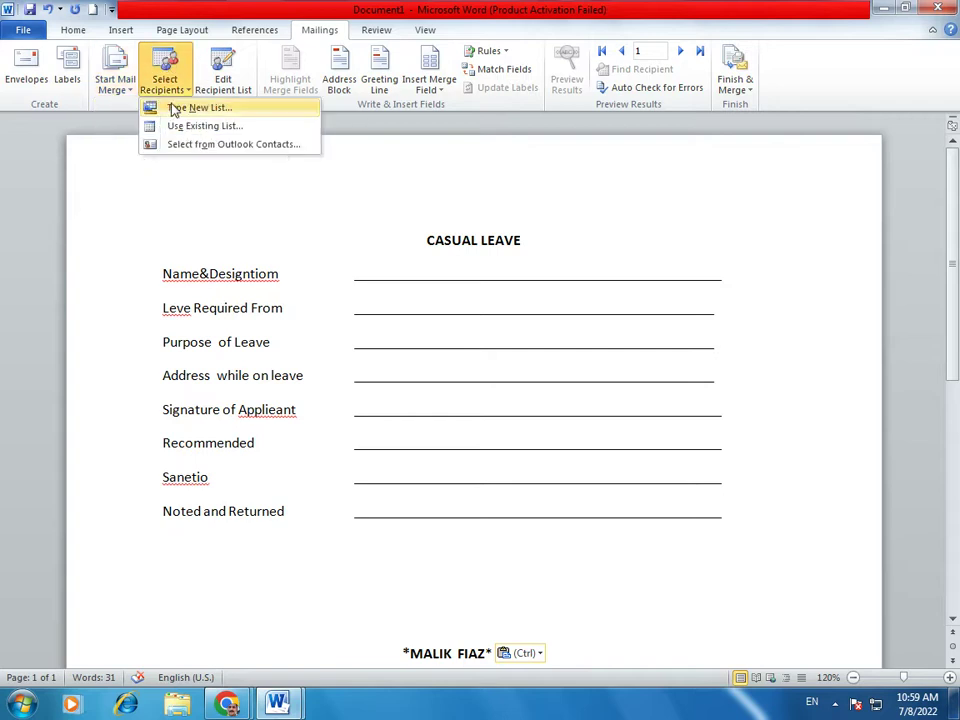
{"action": "left_click", "coordinate": [174, 108]}
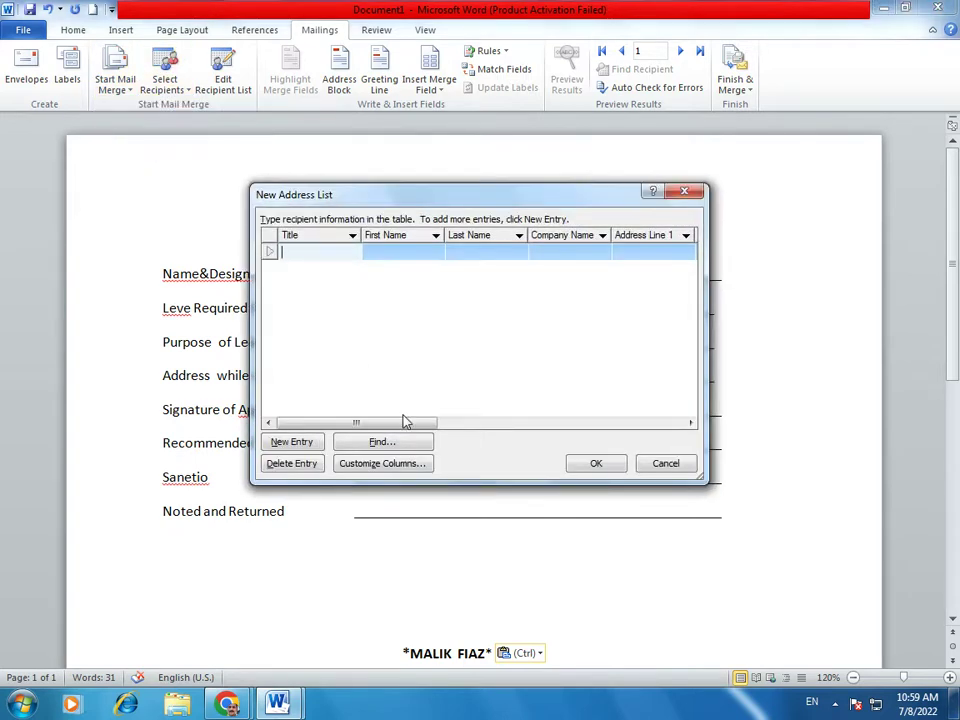
{"action": "type", "text": "ss"}
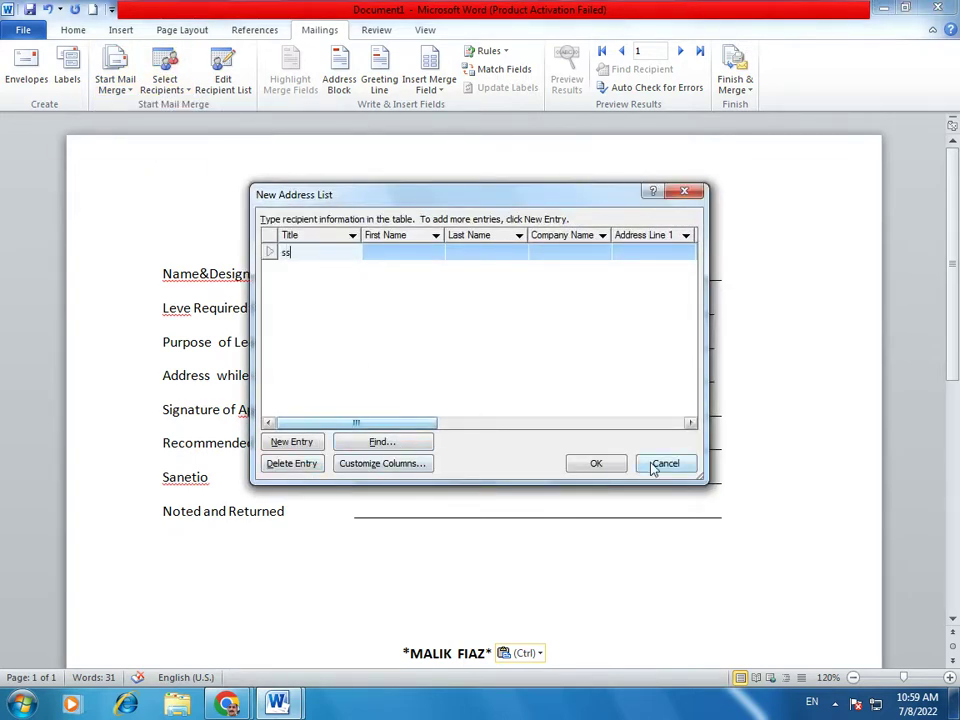
{"action": "left_click", "coordinate": [618, 465]}
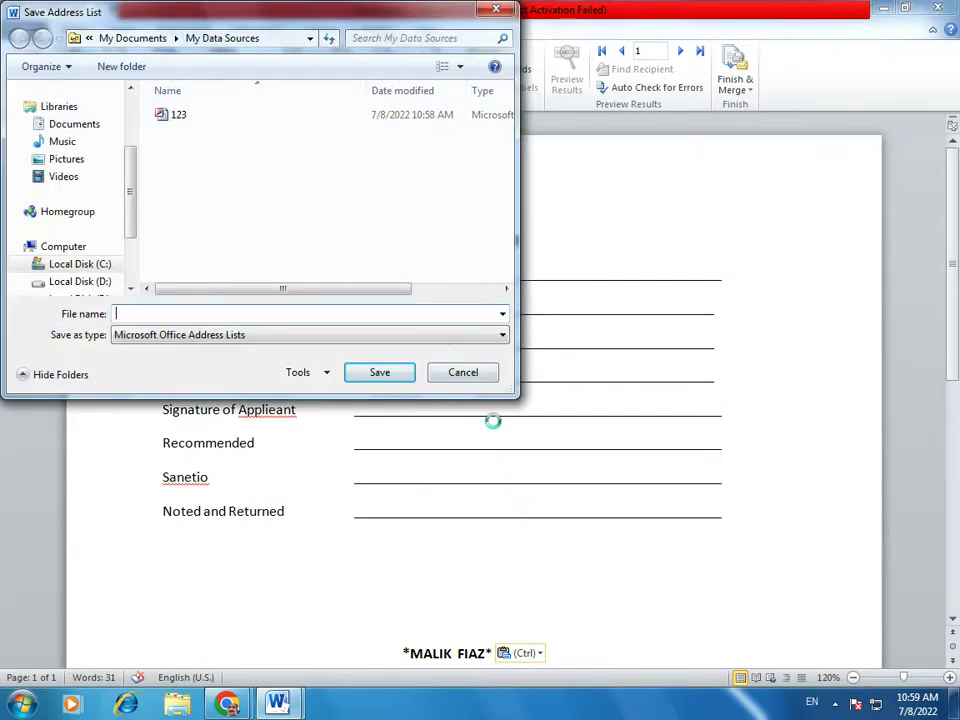
{"action": "left_click", "coordinate": [484, 378]}
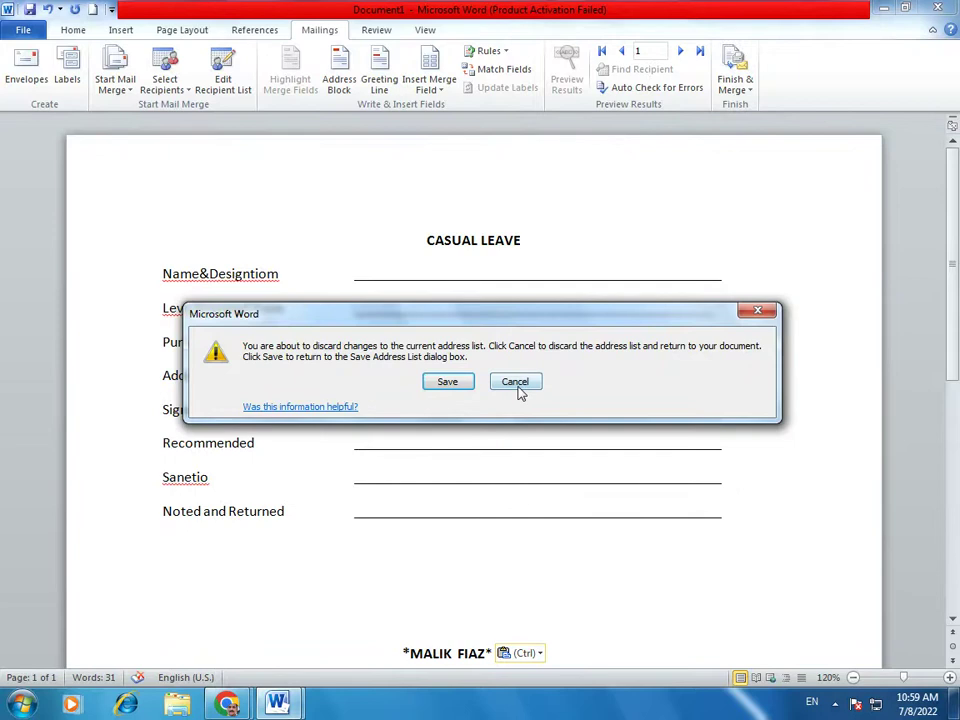
{"action": "left_click", "coordinate": [462, 384]}
{"action": "left_click", "coordinate": [470, 372]}
{"action": "left_click", "coordinate": [517, 382]}
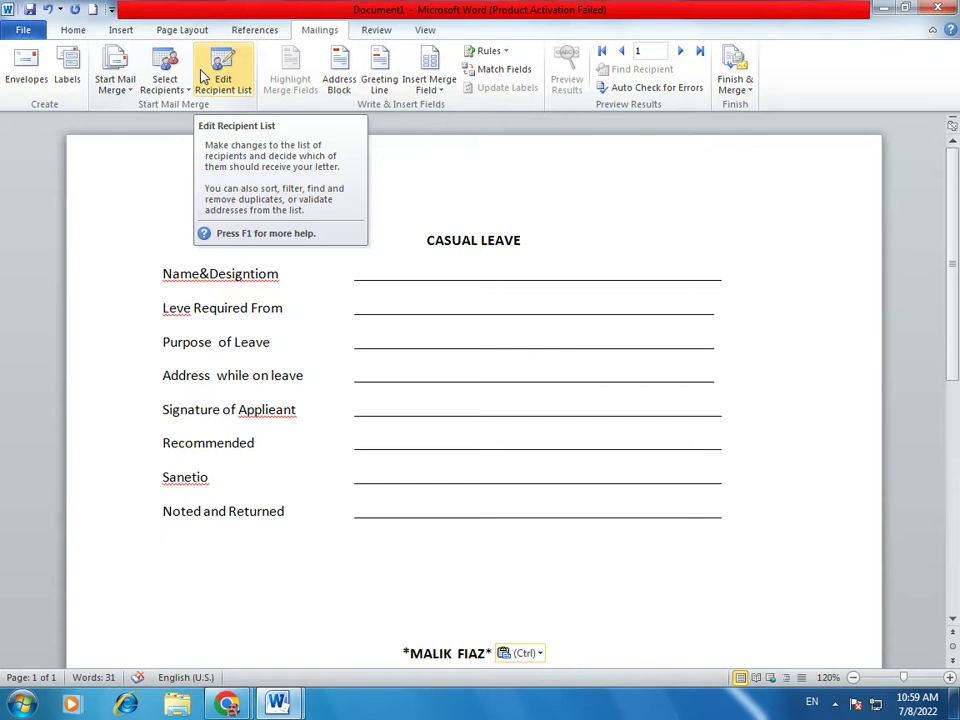
- Use the existing recipient list 123 from the My Data Sources folder in Documents for the mail merge
{"action": "left_click", "coordinate": [160, 70]}
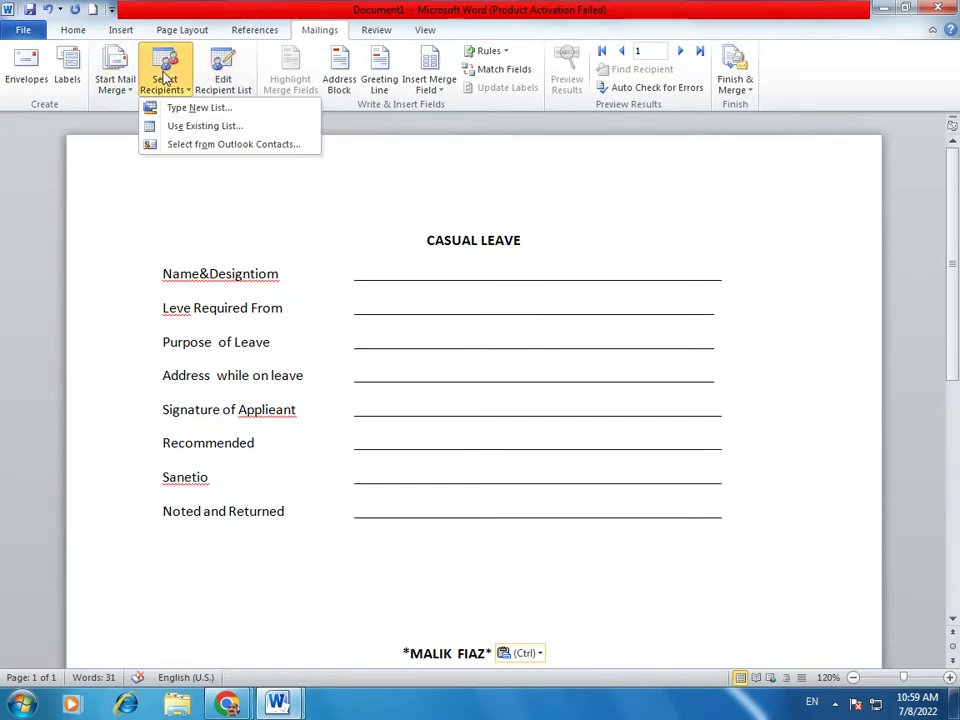
{"action": "left_click", "coordinate": [180, 128]}
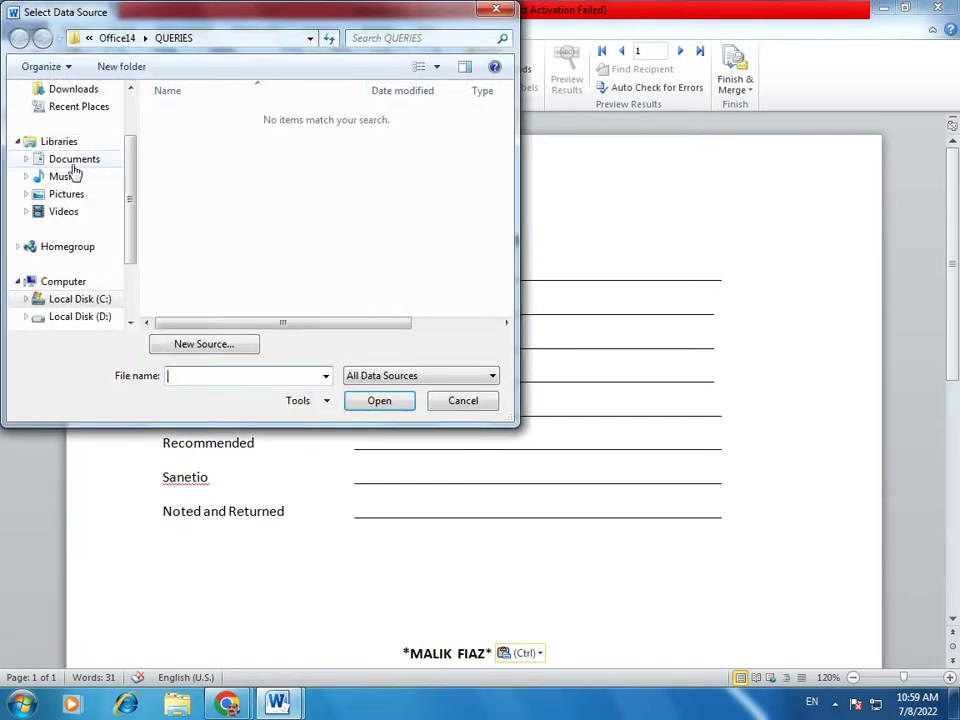
{"action": "left_click", "coordinate": [73, 160]}
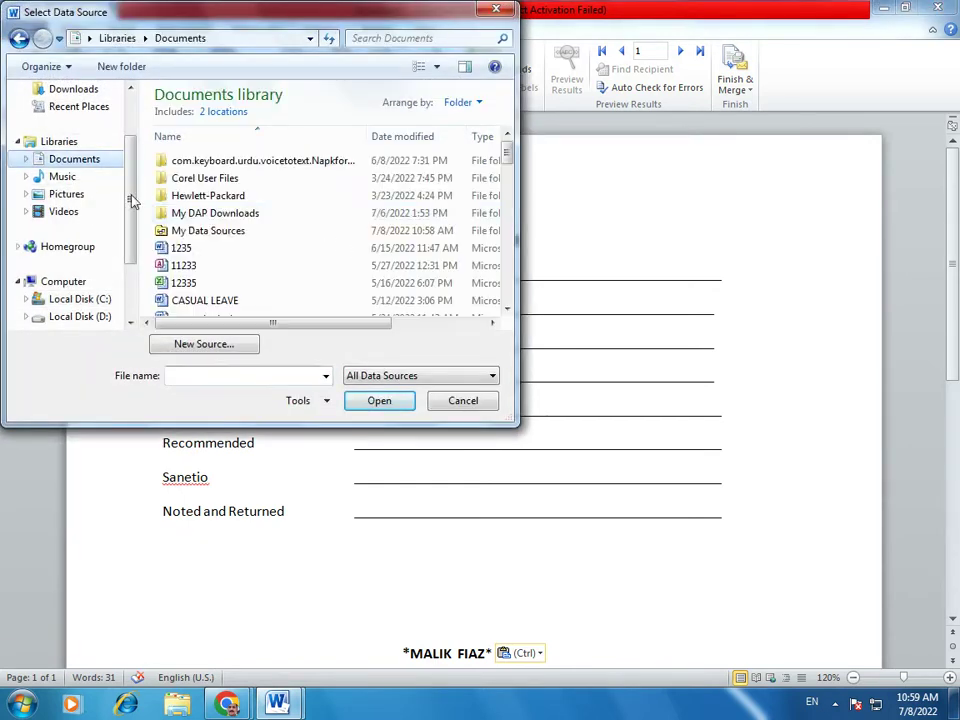
{"action": "double_click", "coordinate": [225, 231]}
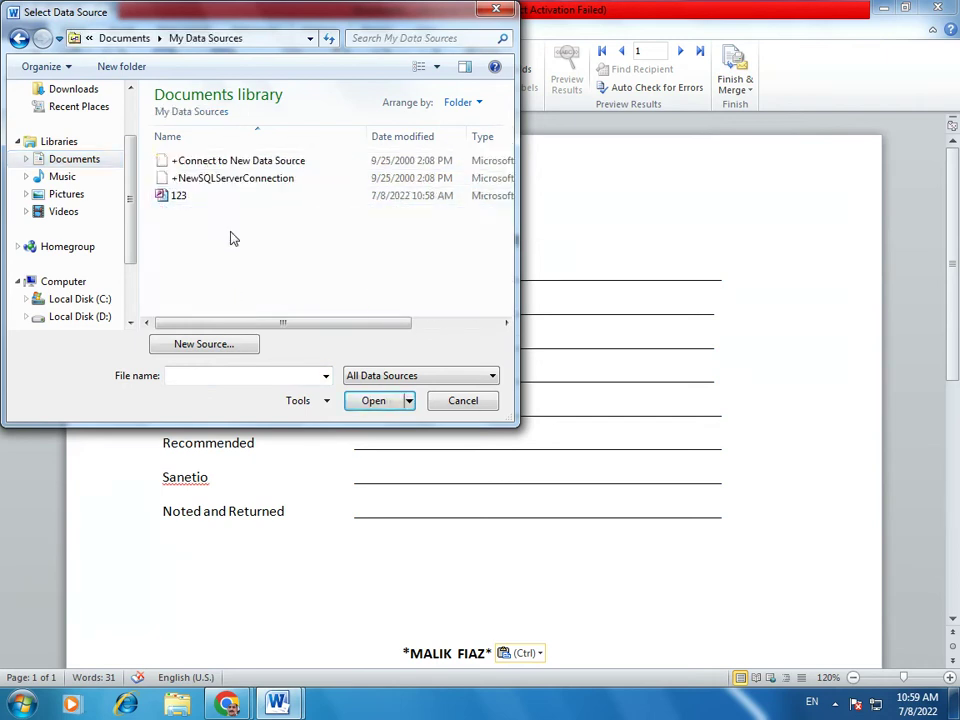
{"action": "double_click", "coordinate": [180, 196]}
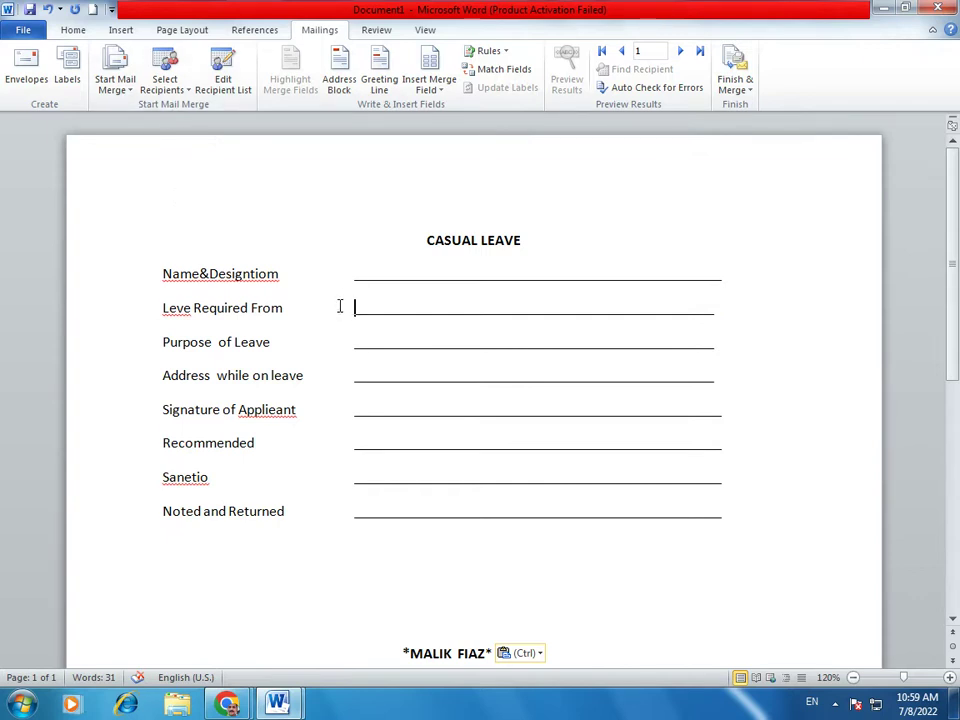
- Review the mail merge types and the envelope and label settings without creating an envelope or label
{"action": "left_click", "coordinate": [114, 92]}
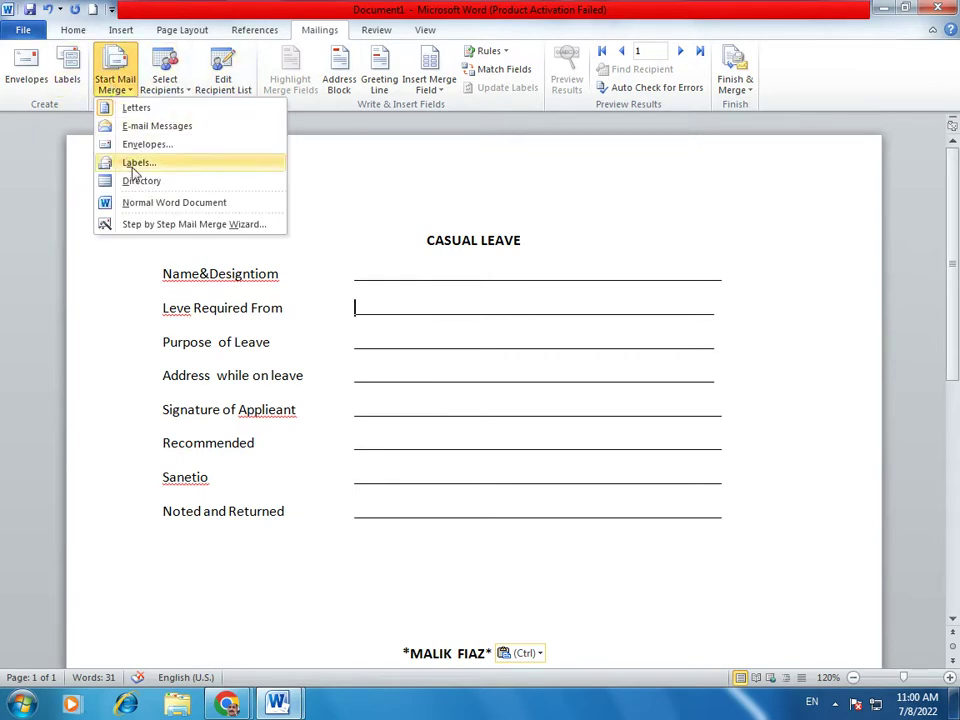
{"action": "left_click", "coordinate": [28, 78]}
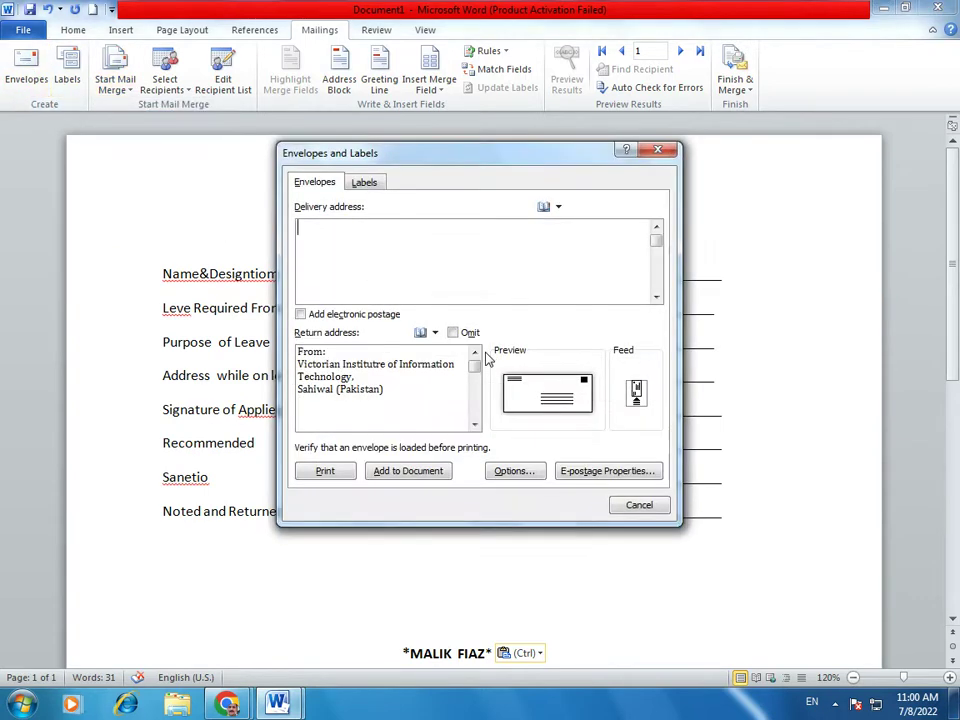
{"action": "left_click", "coordinate": [641, 506]}
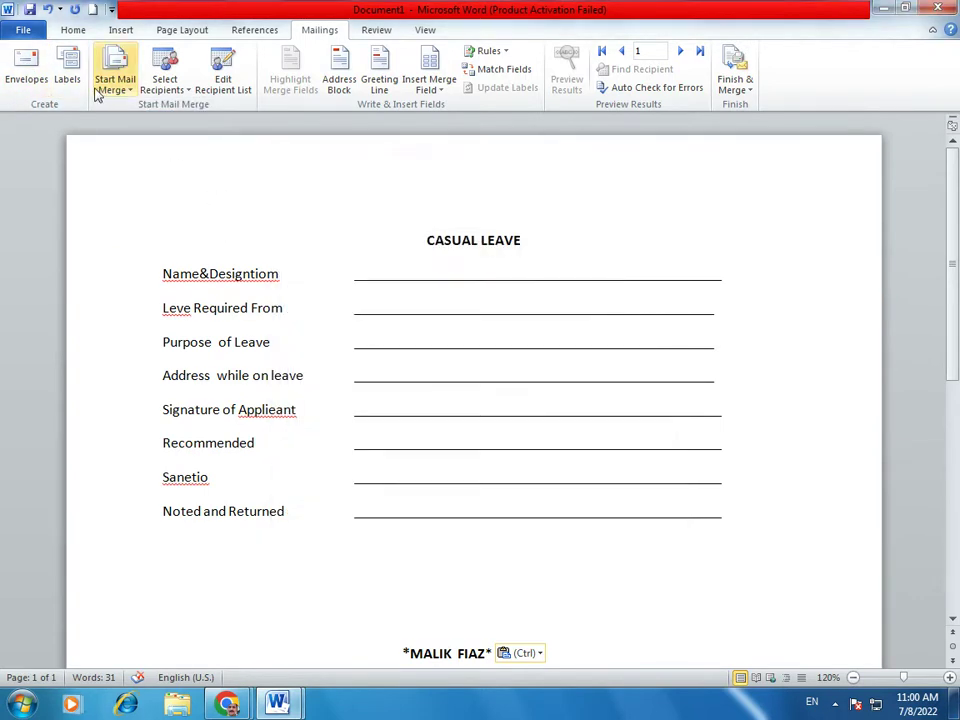
{"action": "left_click", "coordinate": [67, 70]}
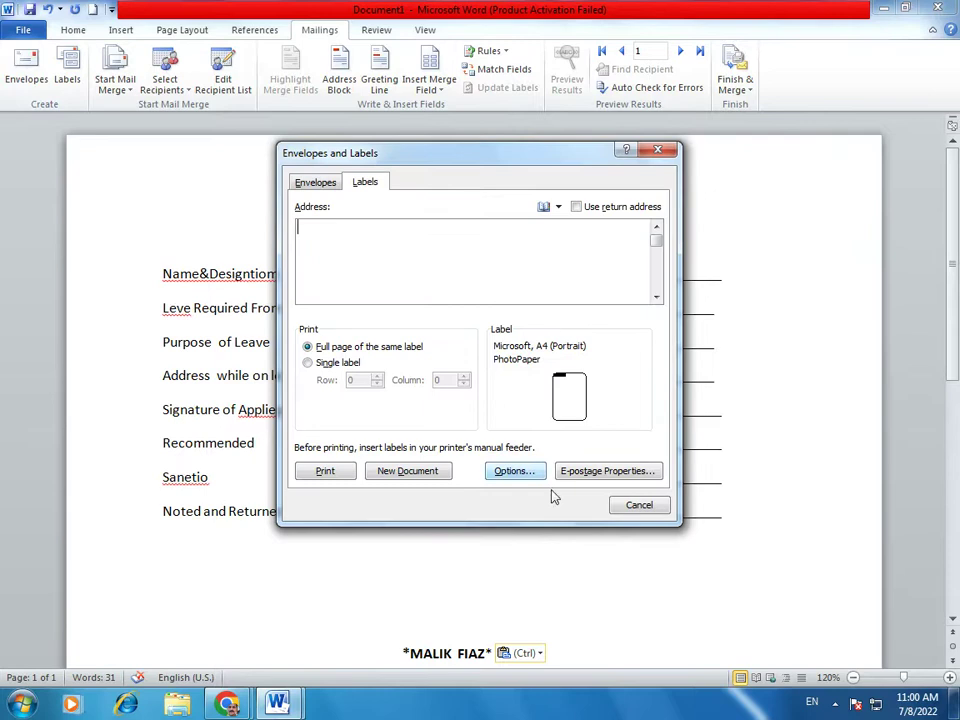
{"action": "left_click", "coordinate": [640, 510]}
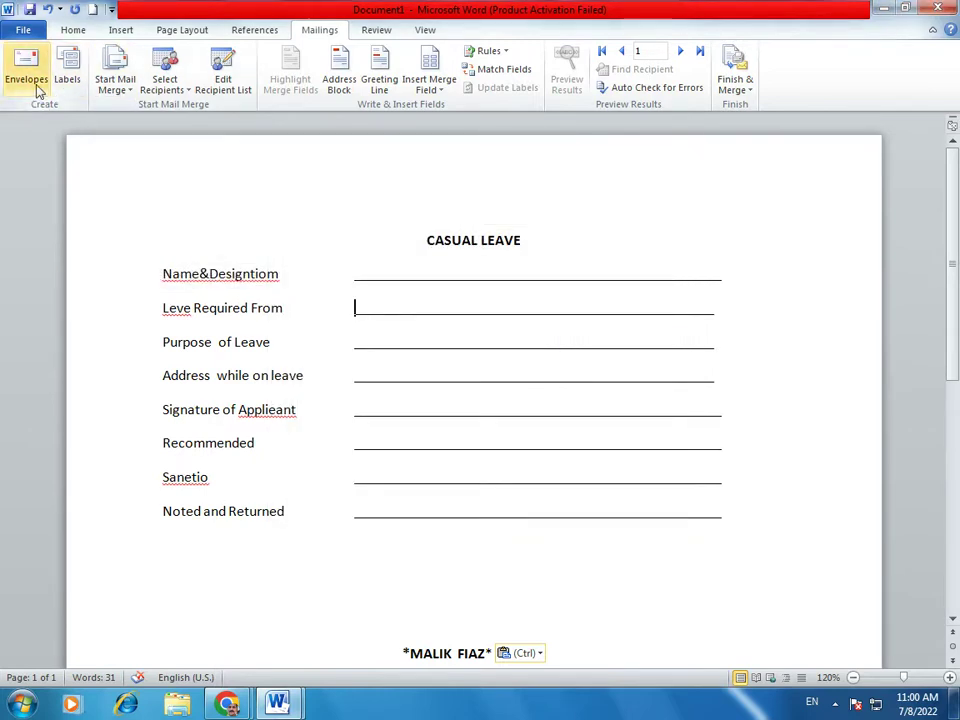
{"action": "left_click", "coordinate": [153, 88]}
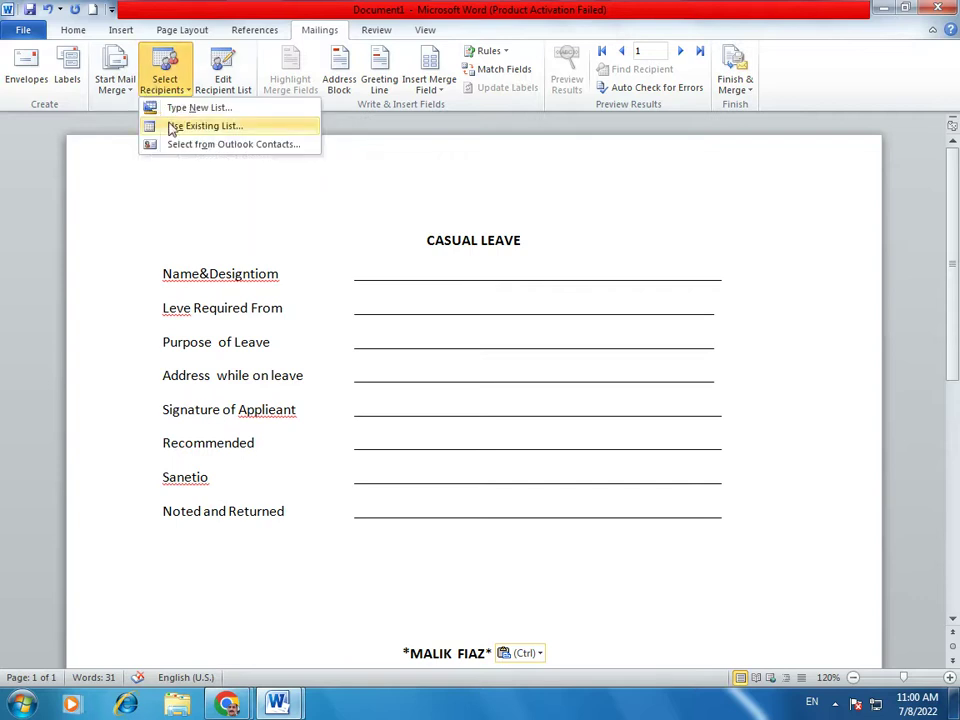
{"action": "left_click", "coordinate": [181, 108]}
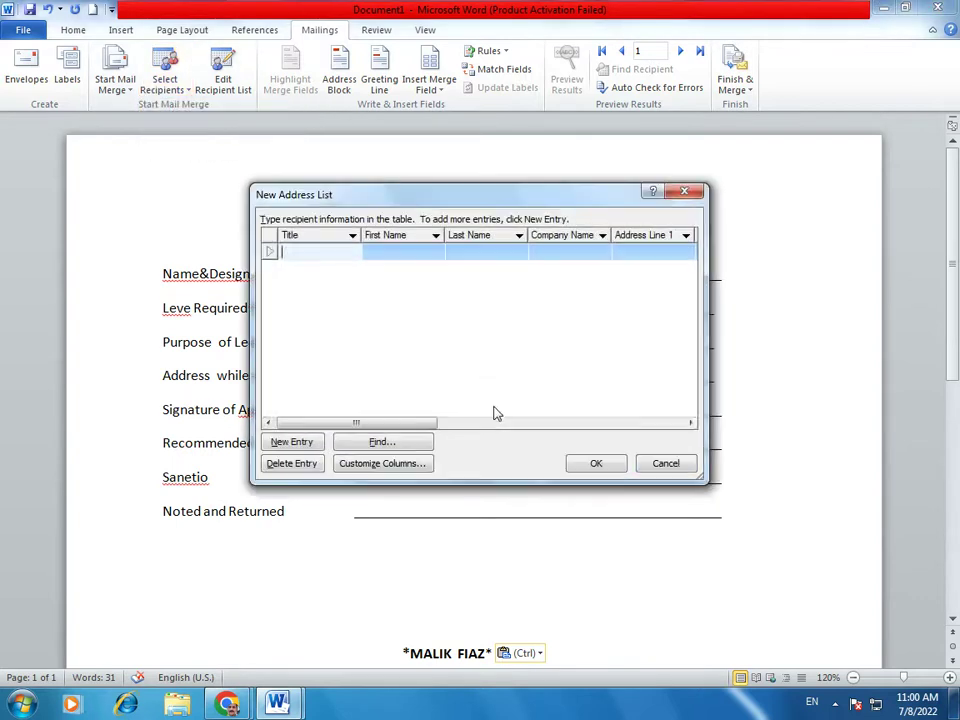
{"action": "left_click", "coordinate": [676, 464]}
- Select the existing list 123 from Documents > My Data Sources as the recipient list for the mail merge
{"action": "left_click", "coordinate": [162, 86]}
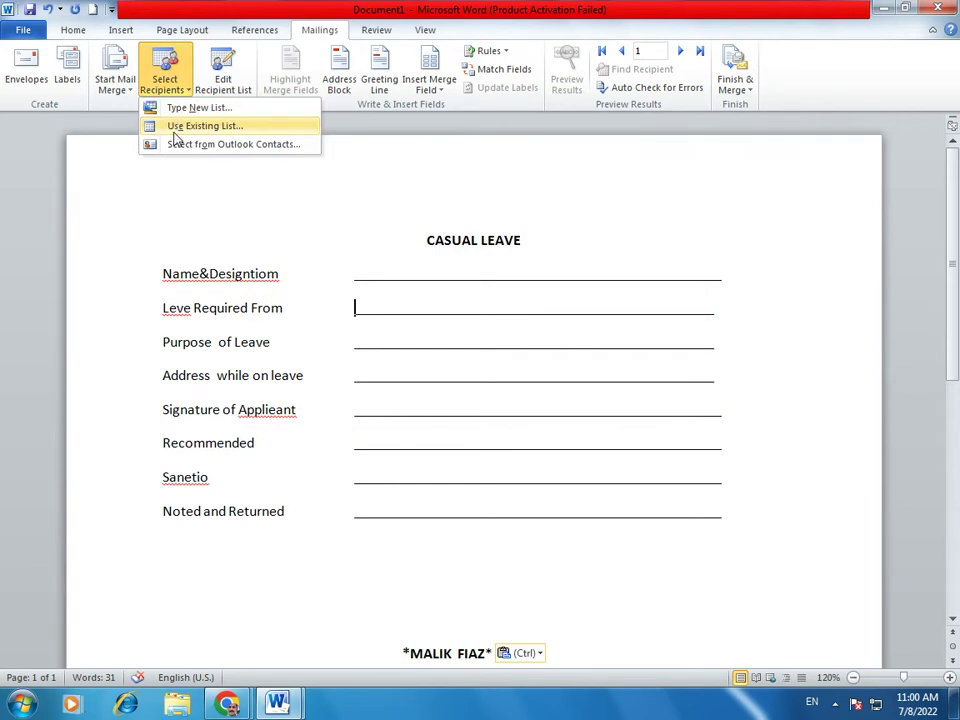
{"action": "left_click", "coordinate": [175, 130]}
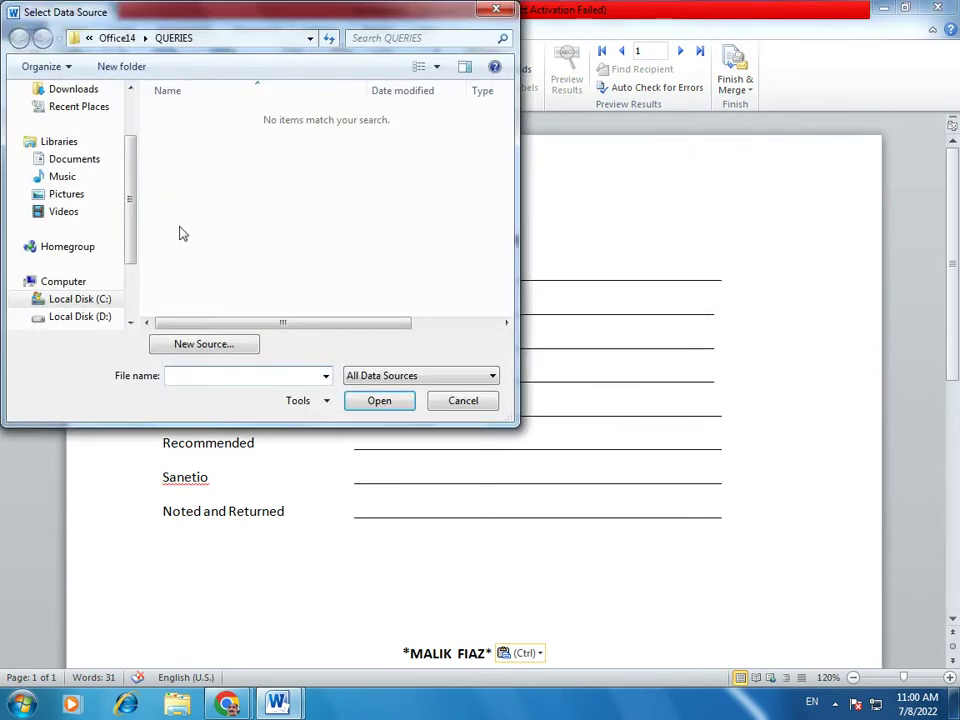
{"action": "left_click", "coordinate": [52, 160]}
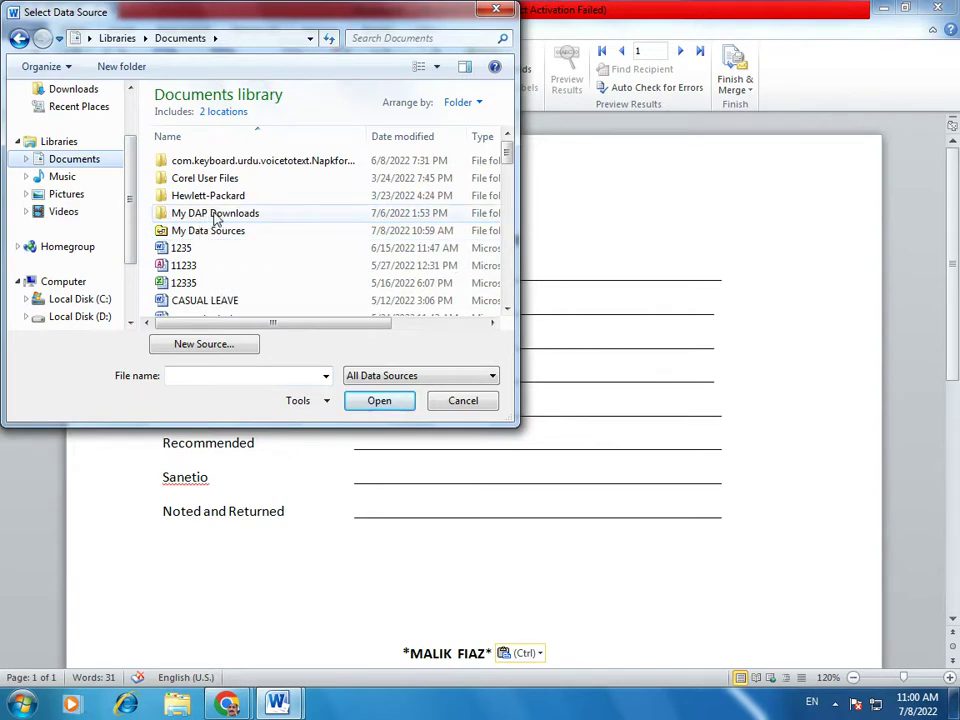
{"action": "double_click", "coordinate": [214, 214]}
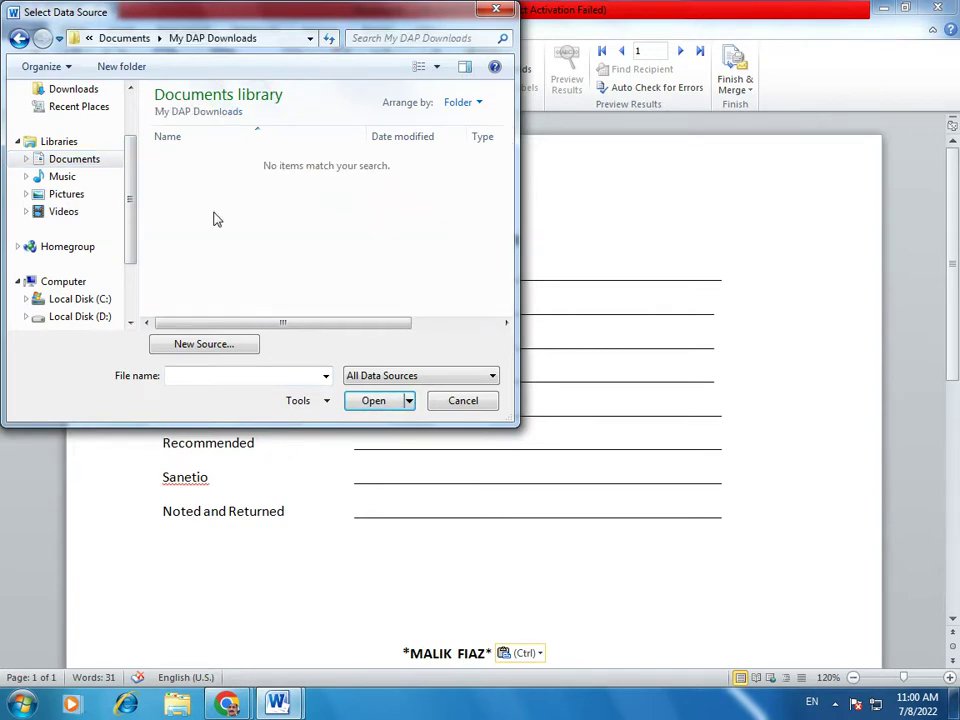
{"action": "left_click", "coordinate": [20, 39]}
{"action": "double_click", "coordinate": [210, 232]}
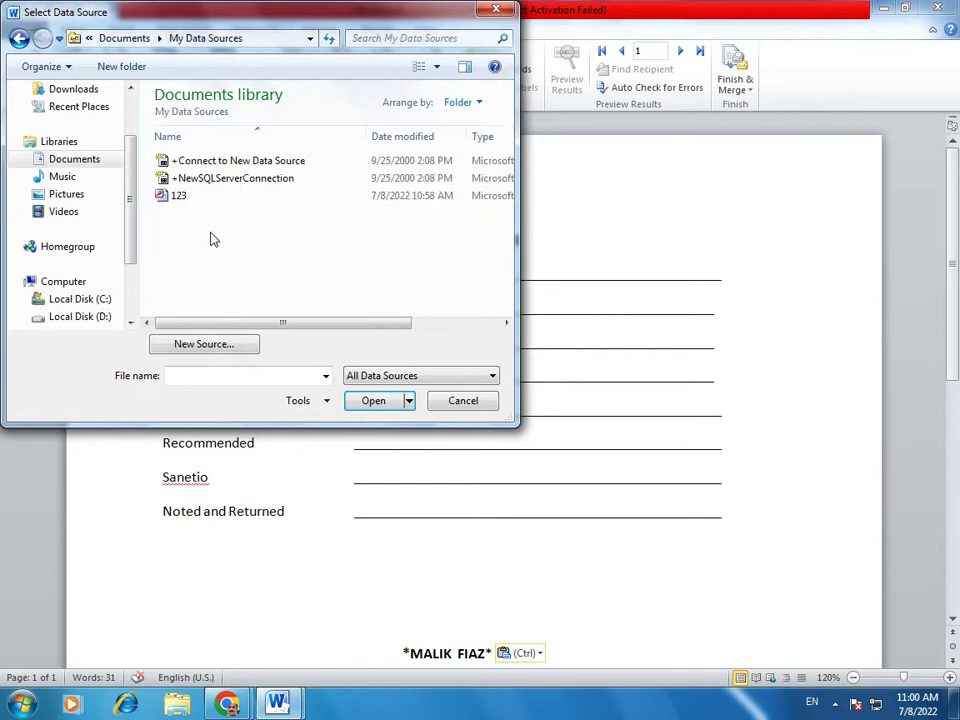
{"action": "double_click", "coordinate": [178, 196]}
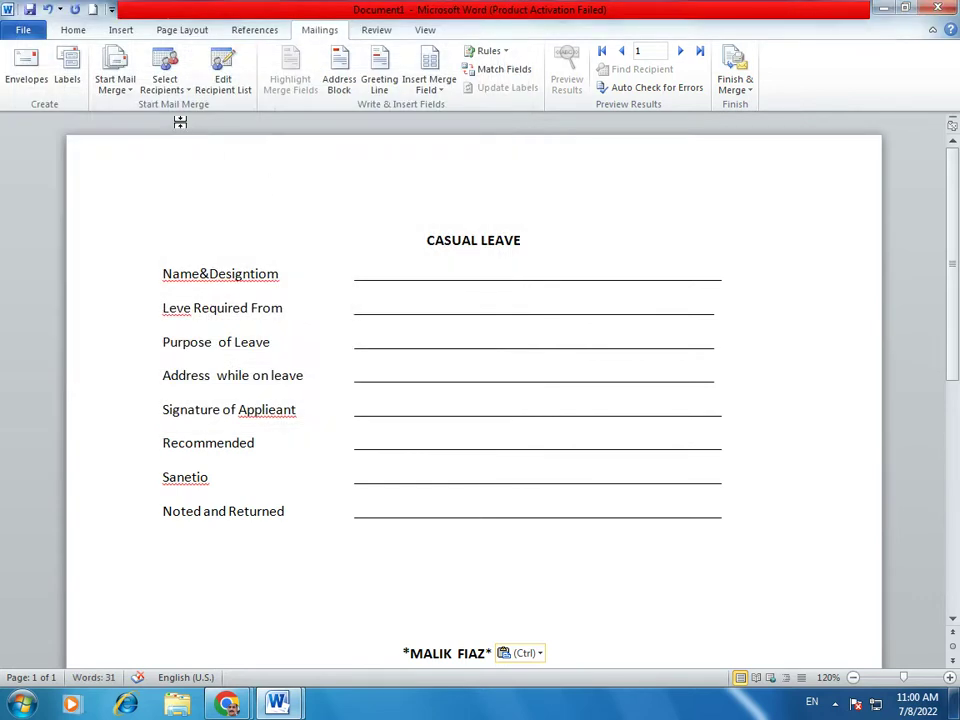
- Review the recipient entries of the 123 data source, including the columns for company, address, city and country
{"action": "left_click", "coordinate": [226, 84]}
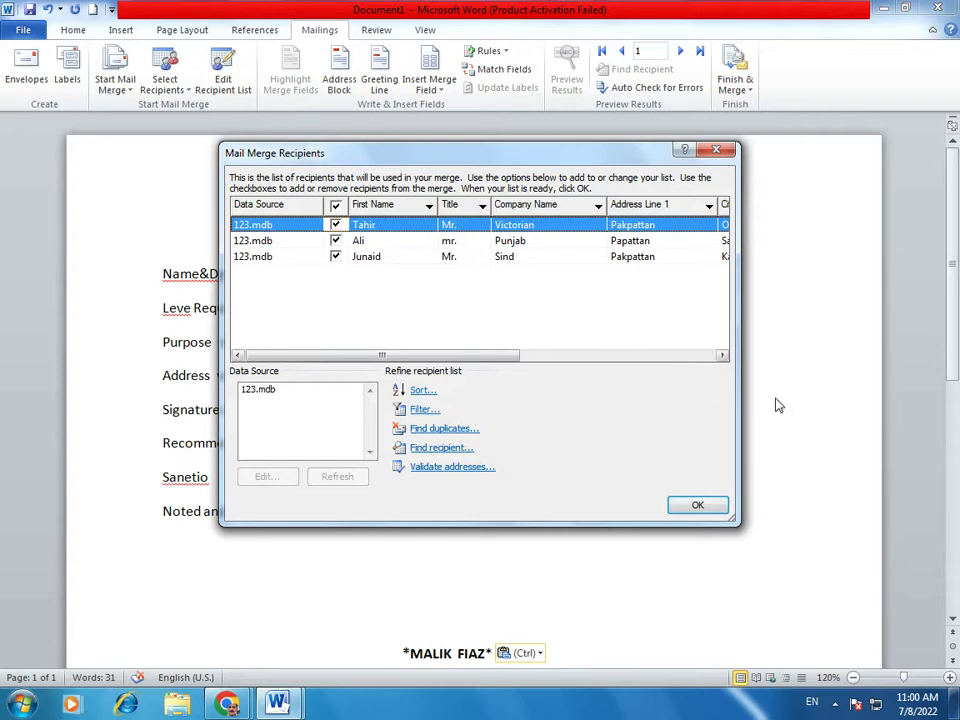
{"action": "left_click", "coordinate": [722, 356]}
{"action": "left_click", "coordinate": [722, 356]}
{"action": "left_click", "coordinate": [722, 358]}
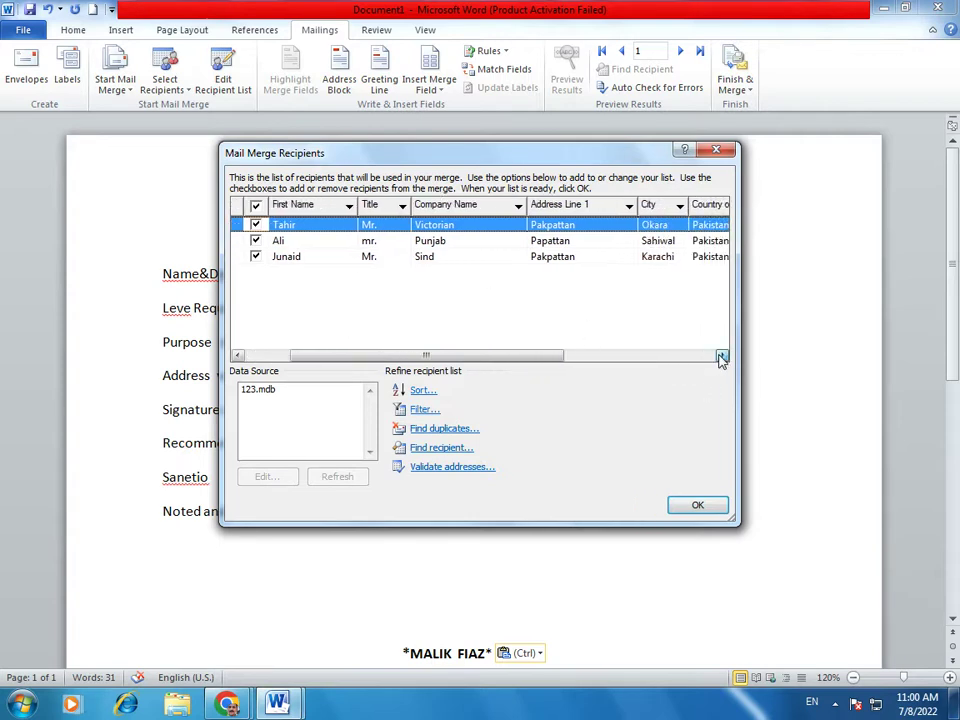
{"action": "left_click", "coordinate": [722, 358]}
{"action": "left_click", "coordinate": [722, 507]}
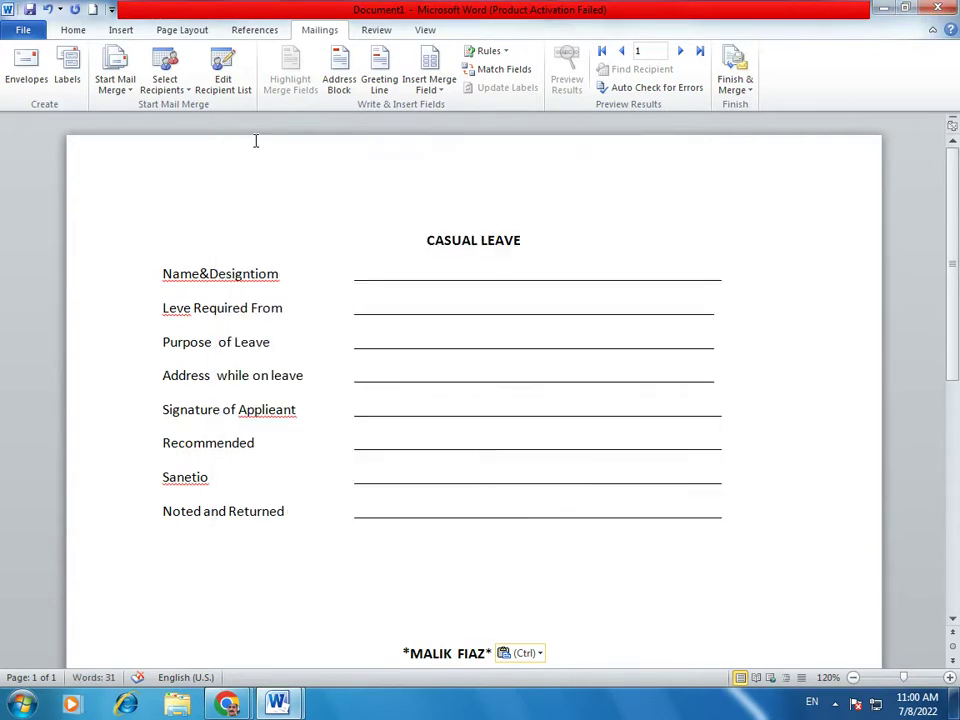
{"action": "left_click", "coordinate": [172, 90]}
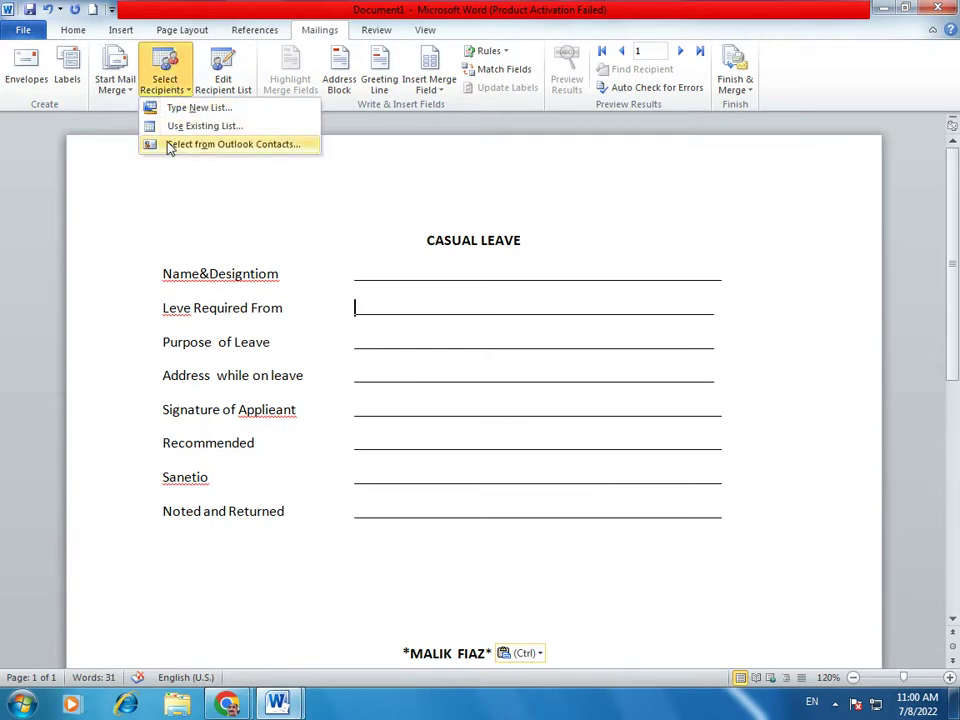
{"action": "left_click", "coordinate": [108, 88]}
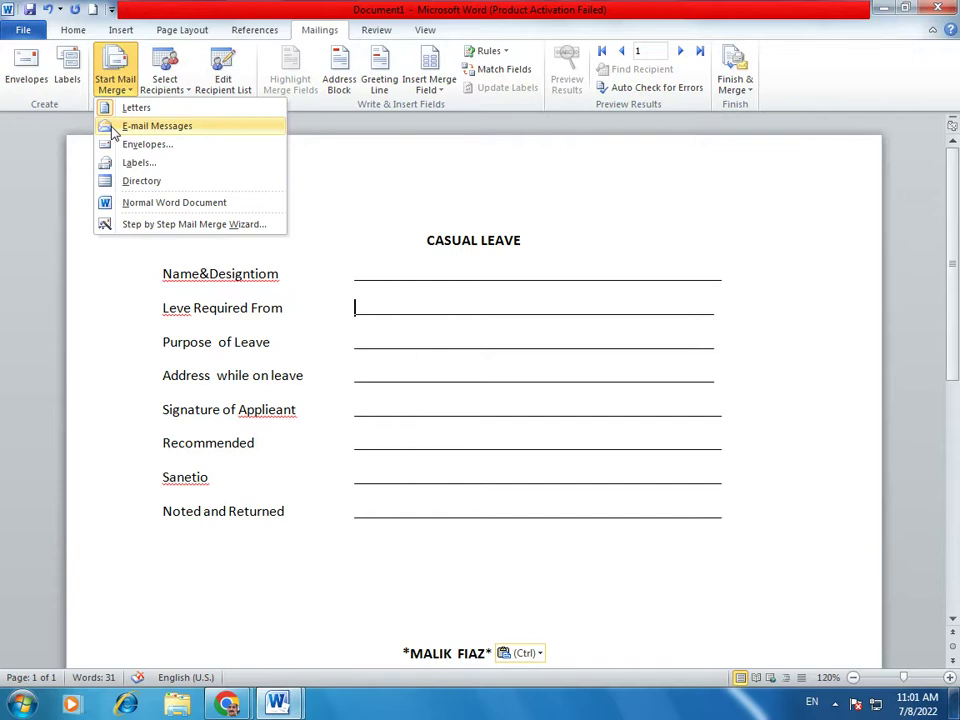
{"action": "left_click", "coordinate": [182, 92]}
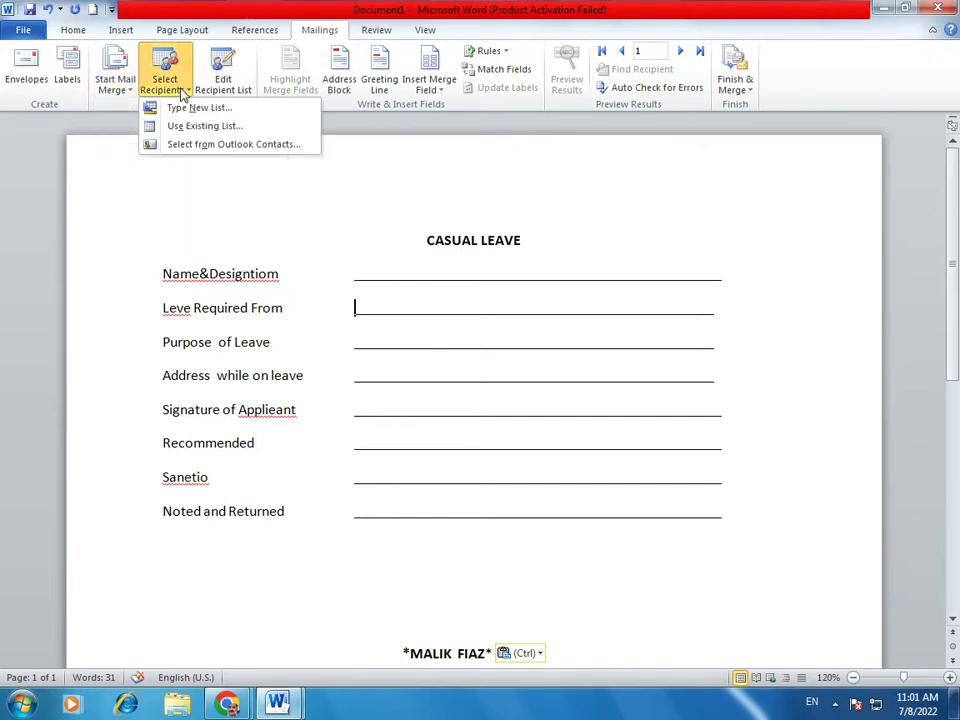